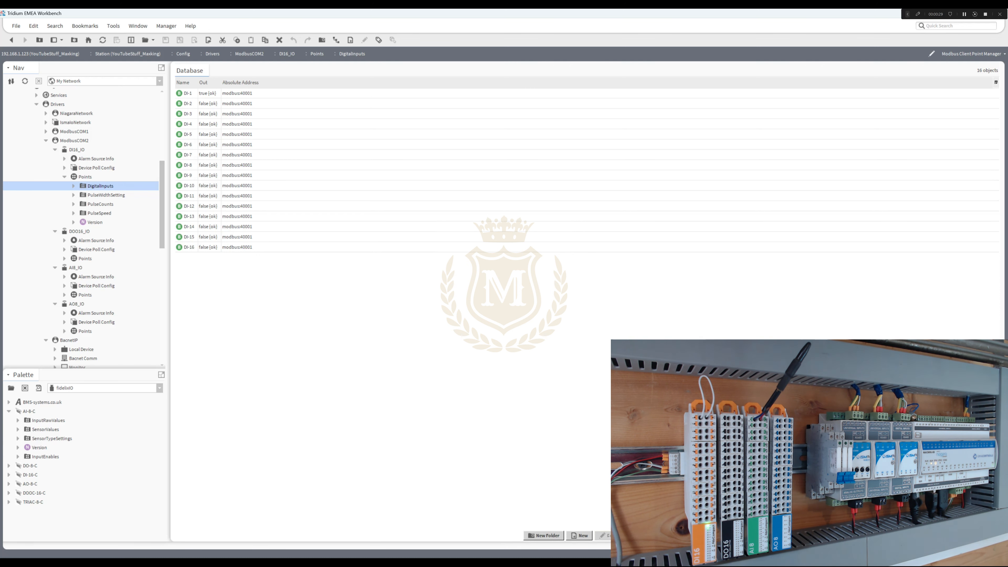
# - Review the register and bit settings of points DI-1, DI-2 and DI-3 in the DI16_IO DigitalInputs folder
pyautogui.doubleClick(188, 93)
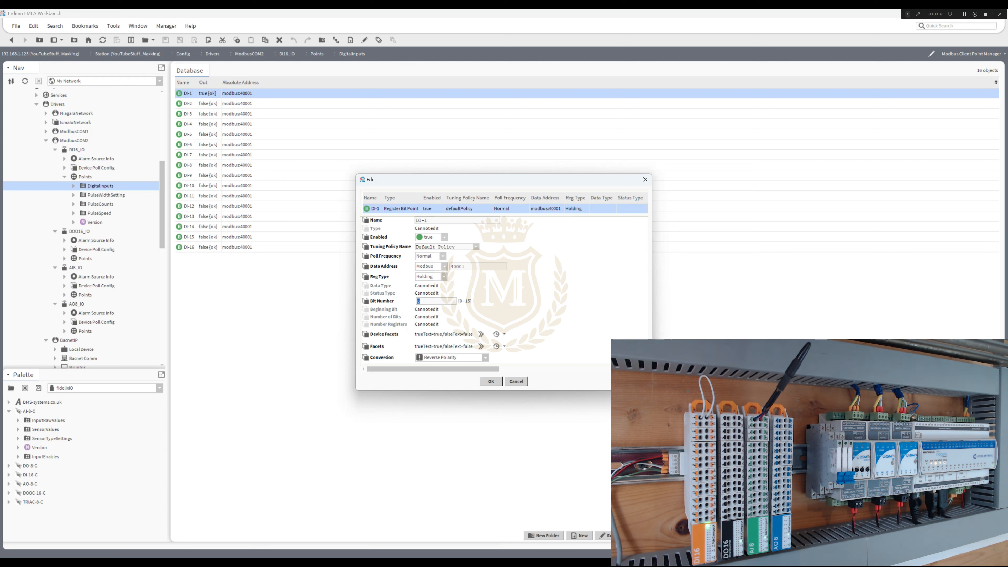
pyautogui.press('Return')
pyautogui.doubleClick(188, 103)
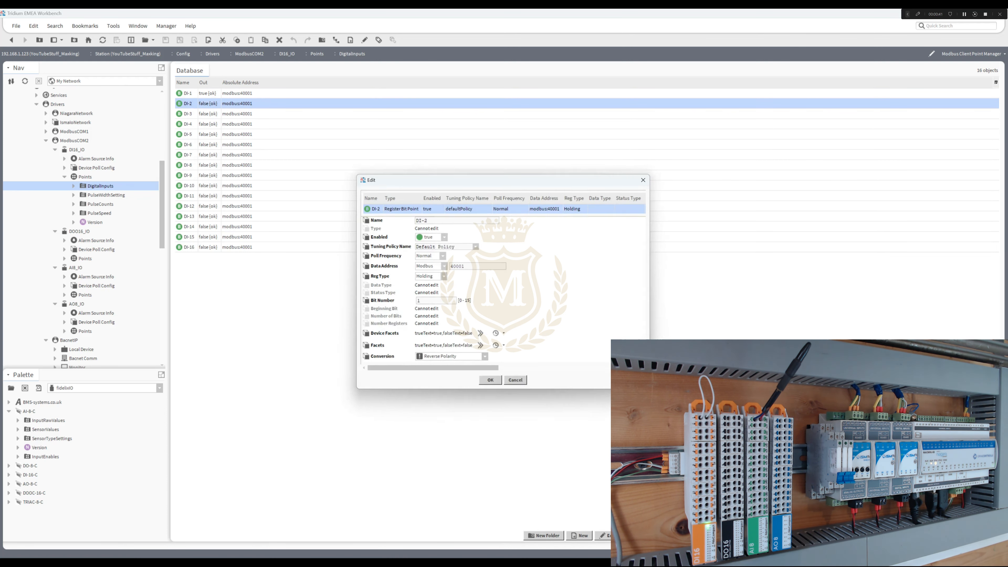
pyautogui.press('Return')
pyautogui.doubleClick(188, 114)
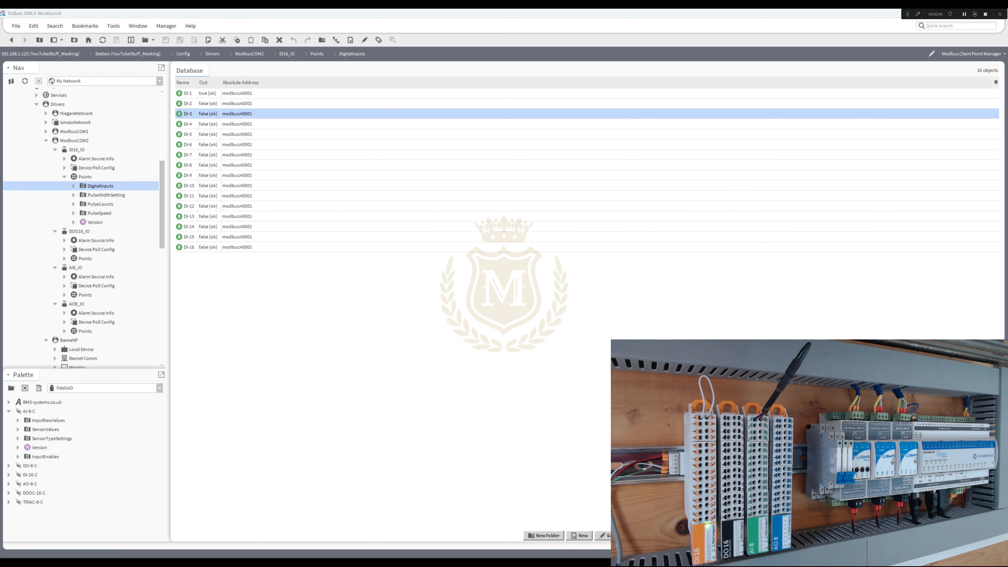
pyautogui.press('Return')
# - Review the data address, beginning bit and number of bits for the DI-1 to DI-4 minimum pulse width points in PulseWidthSetting
pyautogui.click(106, 195)
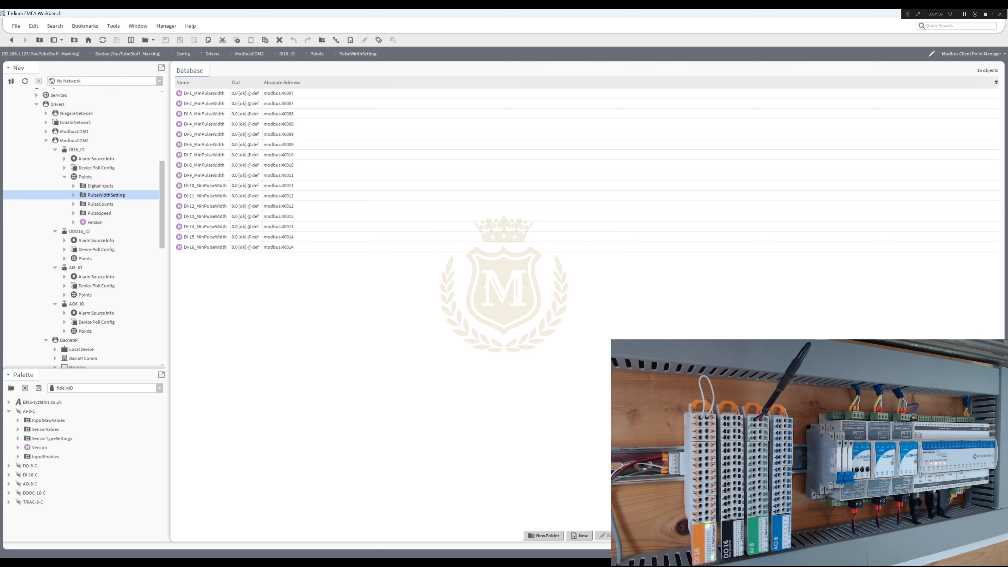
pyautogui.doubleClick(204, 93)
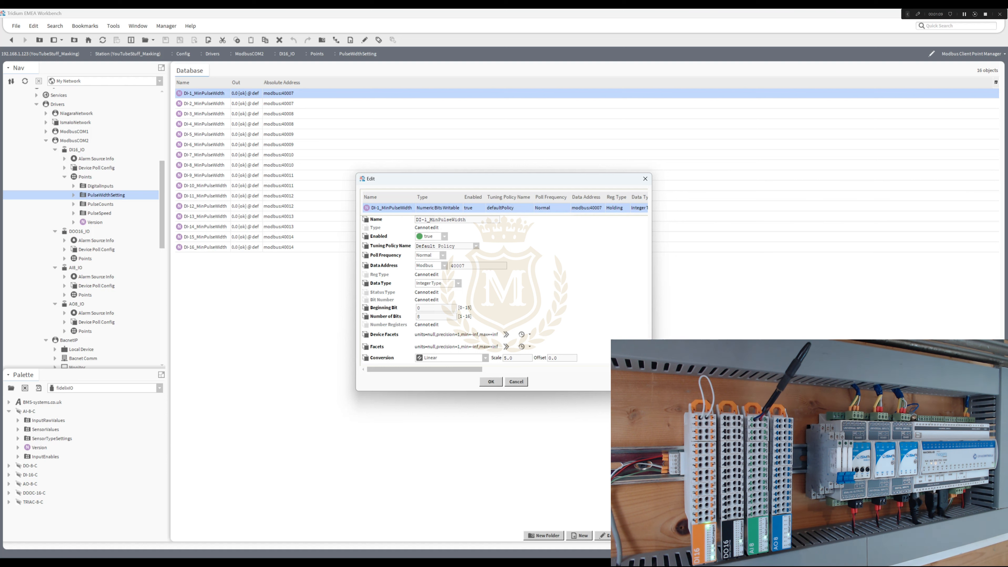
pyautogui.doubleClick(418, 308)
pyautogui.click(490, 382)
pyautogui.doubleClick(203, 104)
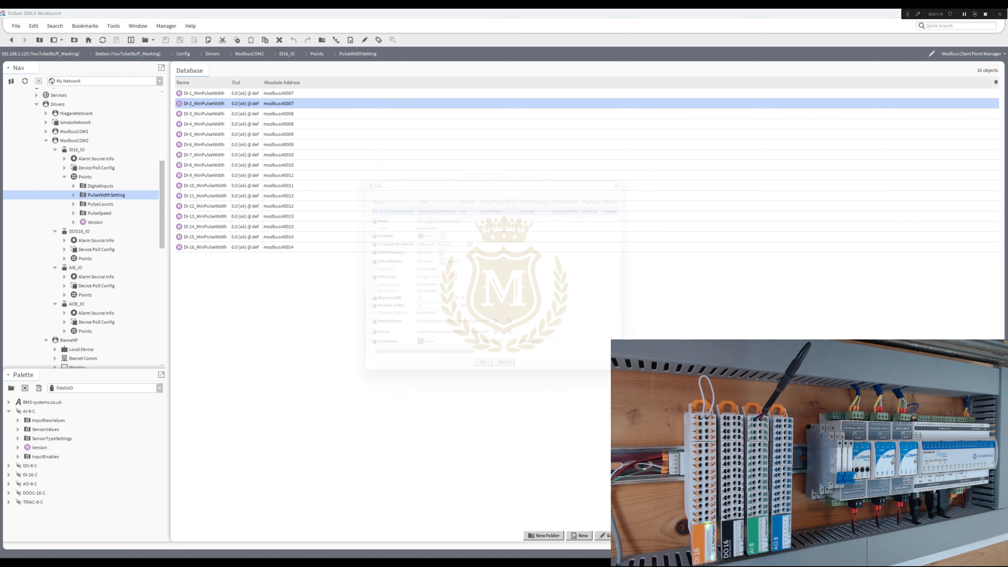
pyautogui.doubleClick(419, 308)
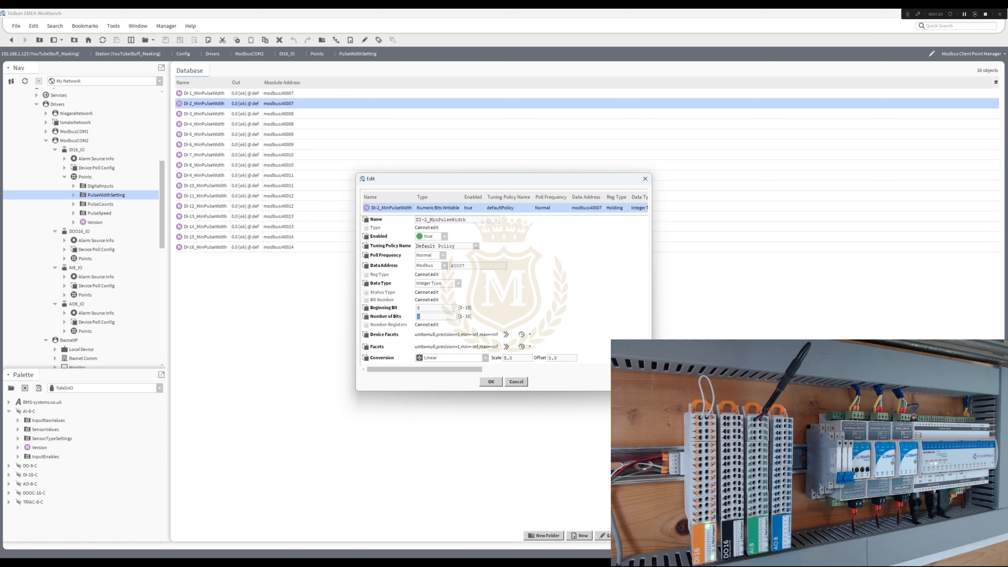
pyautogui.click(490, 381)
pyautogui.doubleClick(204, 114)
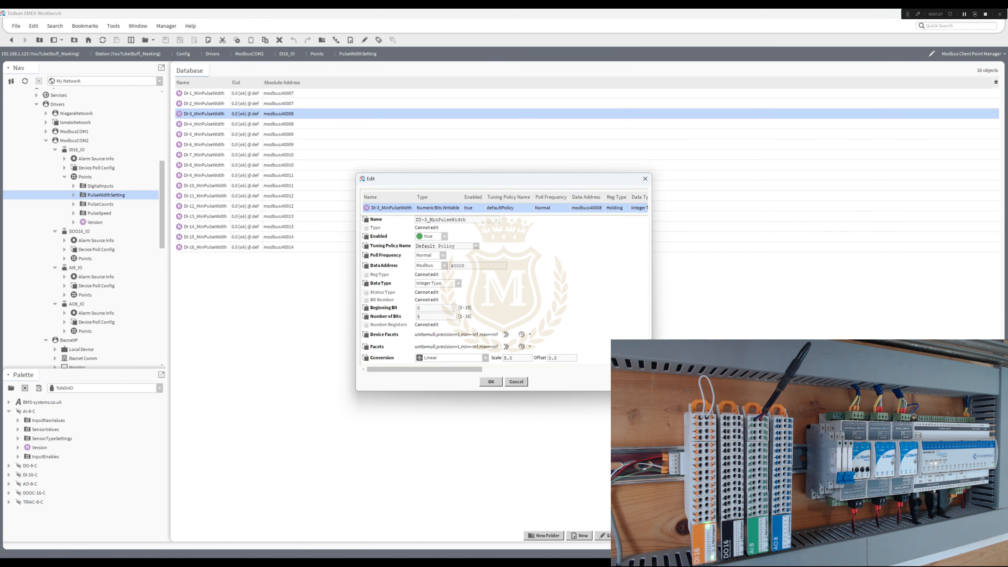
pyautogui.click(490, 382)
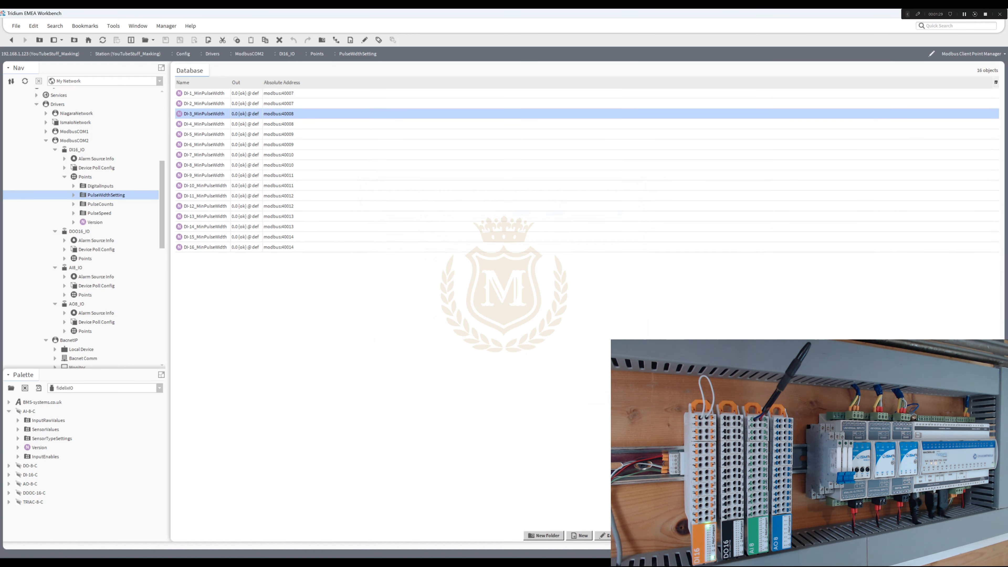
pyautogui.doubleClick(203, 124)
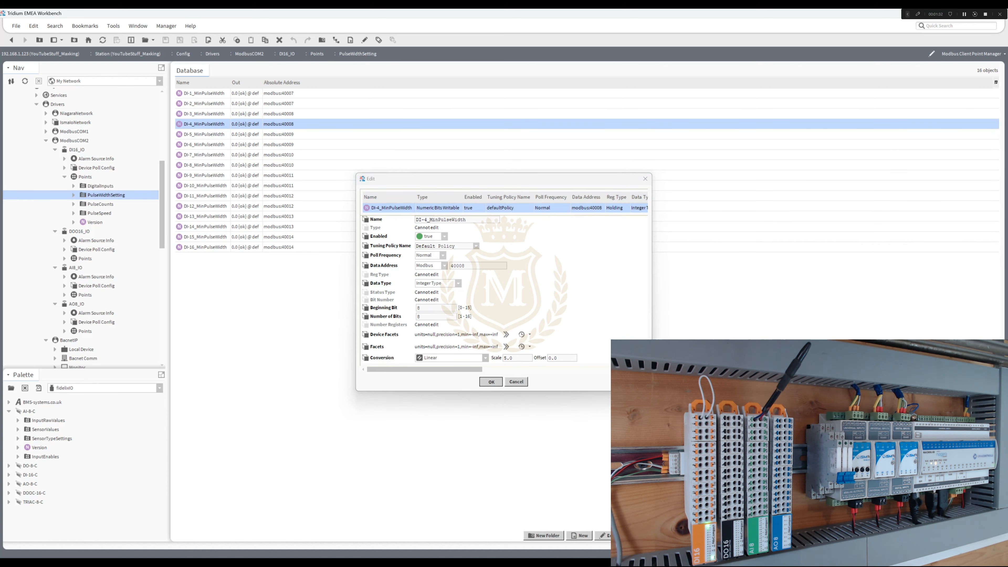
pyautogui.click(491, 381)
# - Examine the DI-1_PulseCount point's register settings in the DI16_IO PulseCounts folder
pyautogui.doubleClick(100, 204)
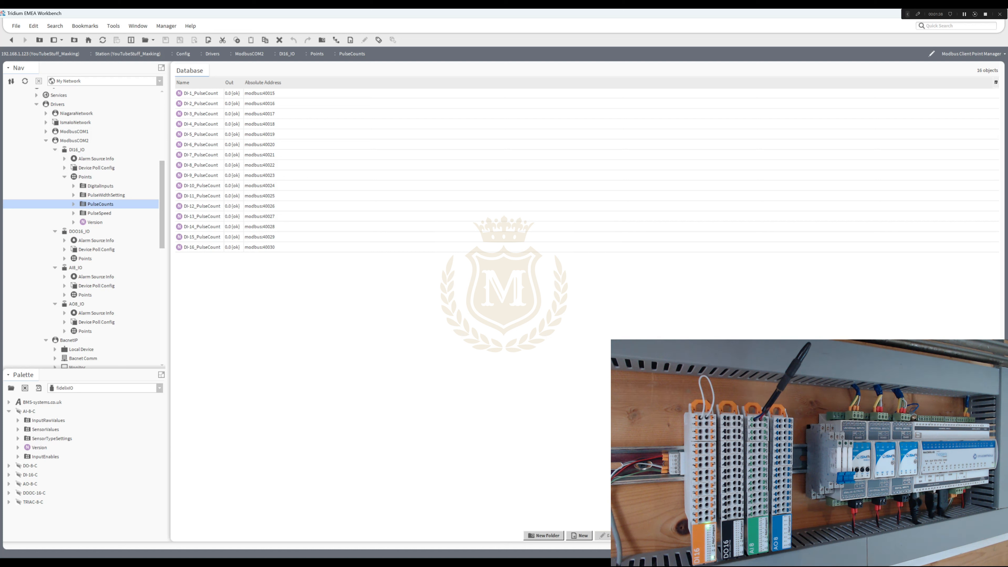
pyautogui.doubleClick(201, 93)
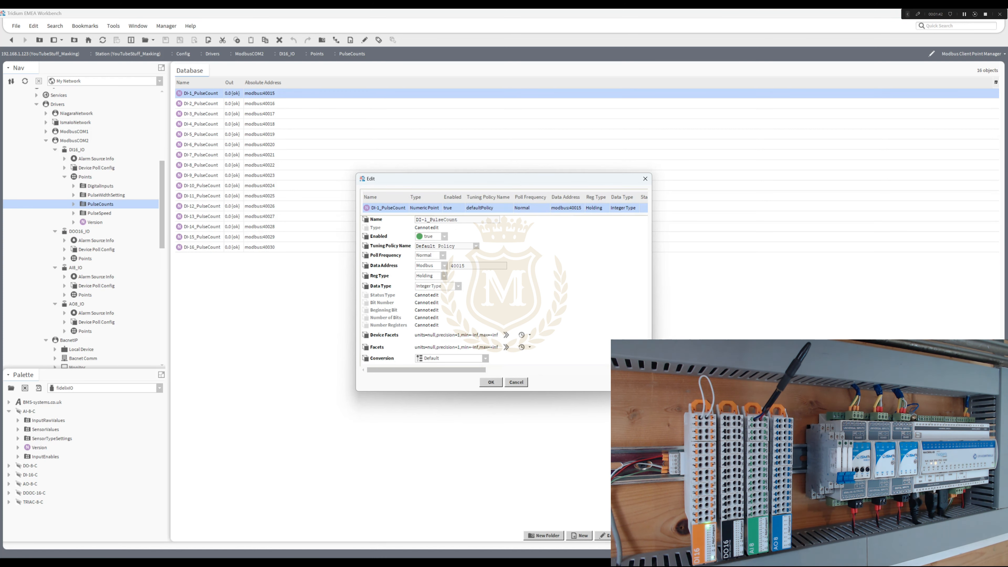
pyautogui.press('Return')
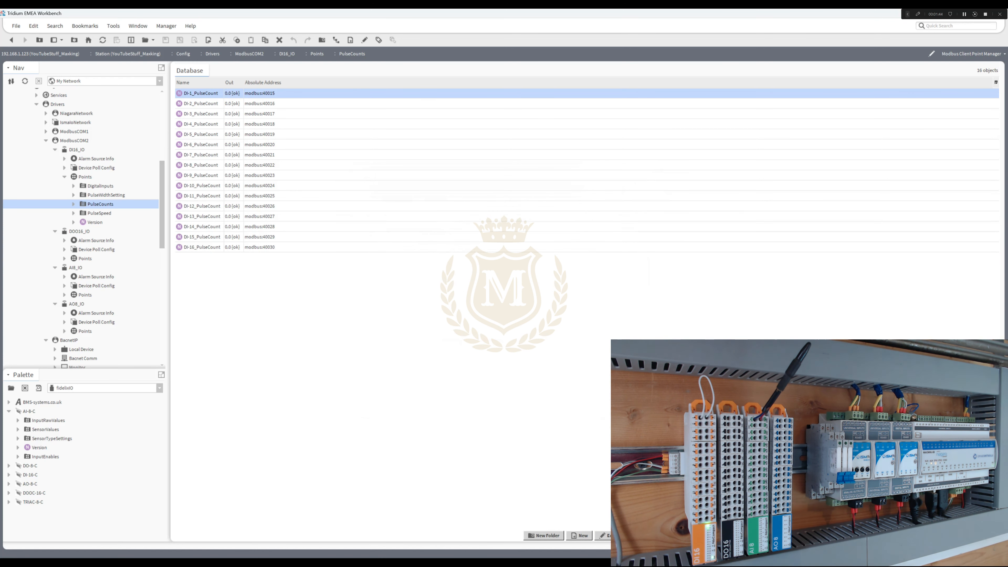
# - Examine the DI-1_PulseSpeed point's settings and the DI16_IO Version point, then collapse that module's points
pyautogui.doubleClick(99, 214)
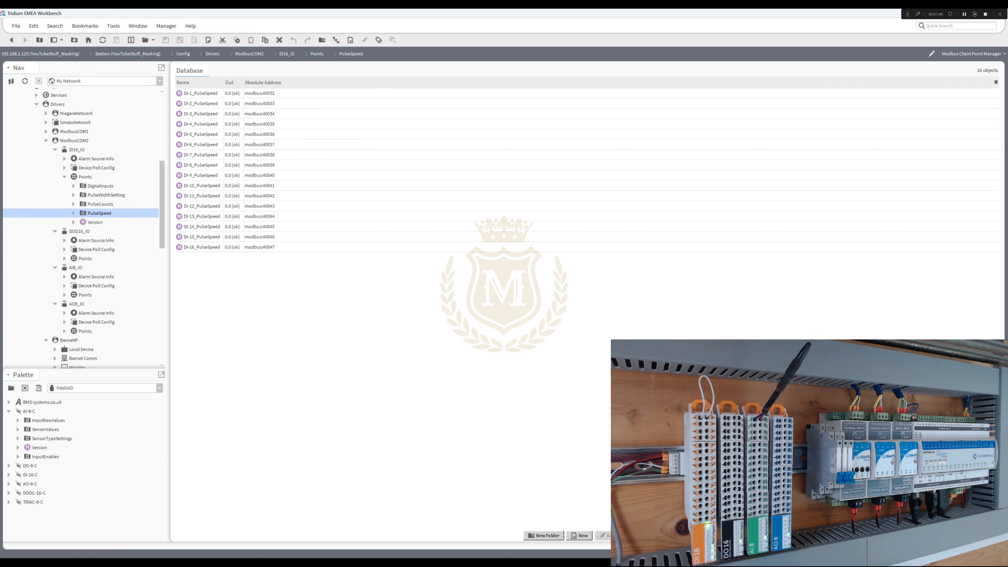
pyautogui.doubleClick(201, 93)
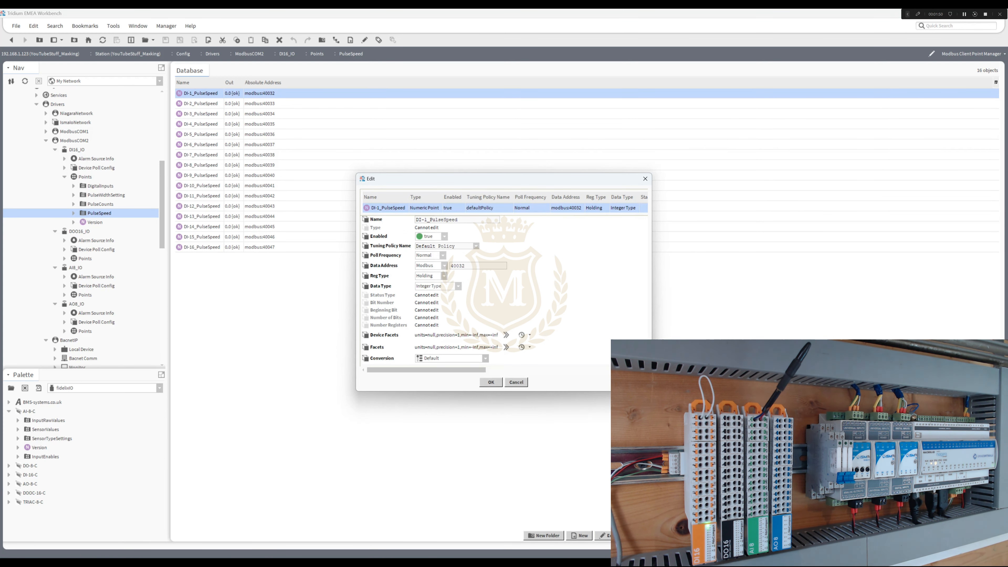
pyautogui.press('Escape')
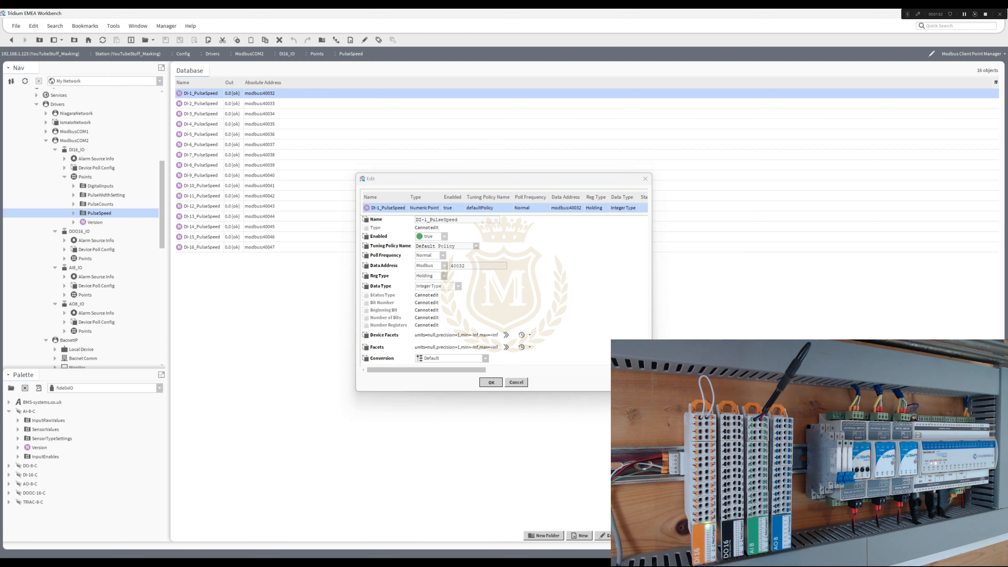
pyautogui.doubleClick(95, 222)
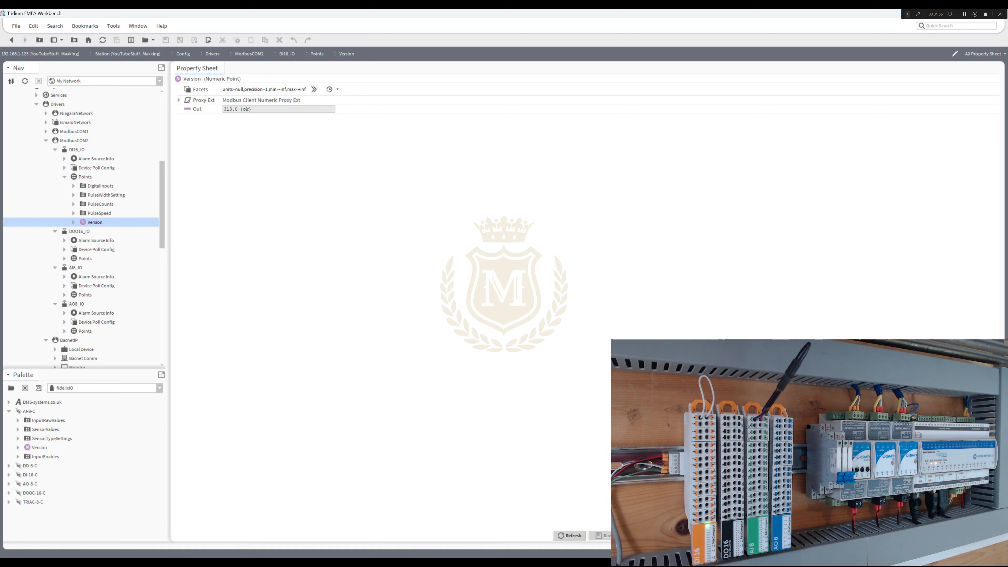
pyautogui.click(64, 177)
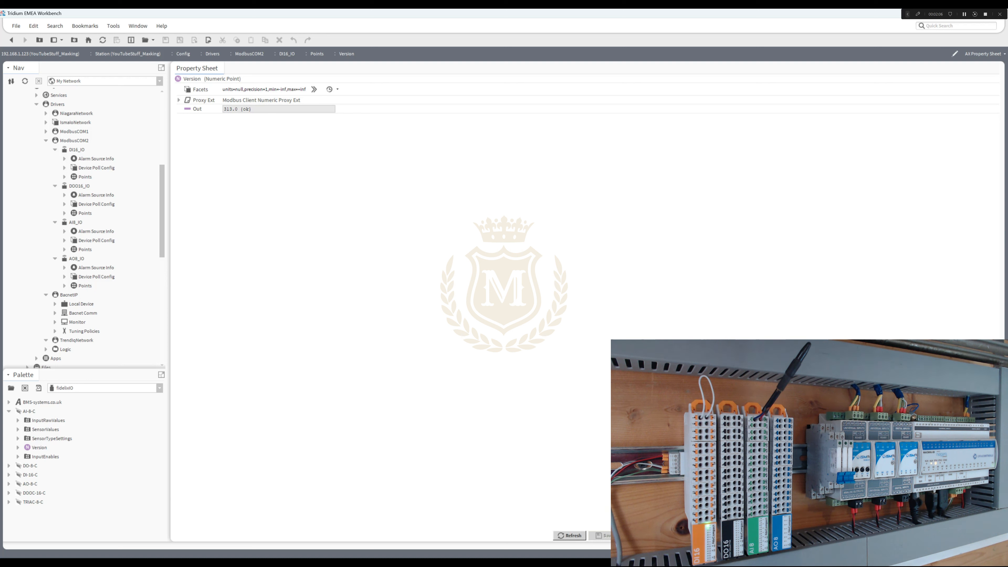
# - Review the data address and bit number of points DO-1, DO-2 and DO-3 in the DOO16_IO Outputs folder
pyautogui.click(65, 213)
pyautogui.doubleClick(95, 222)
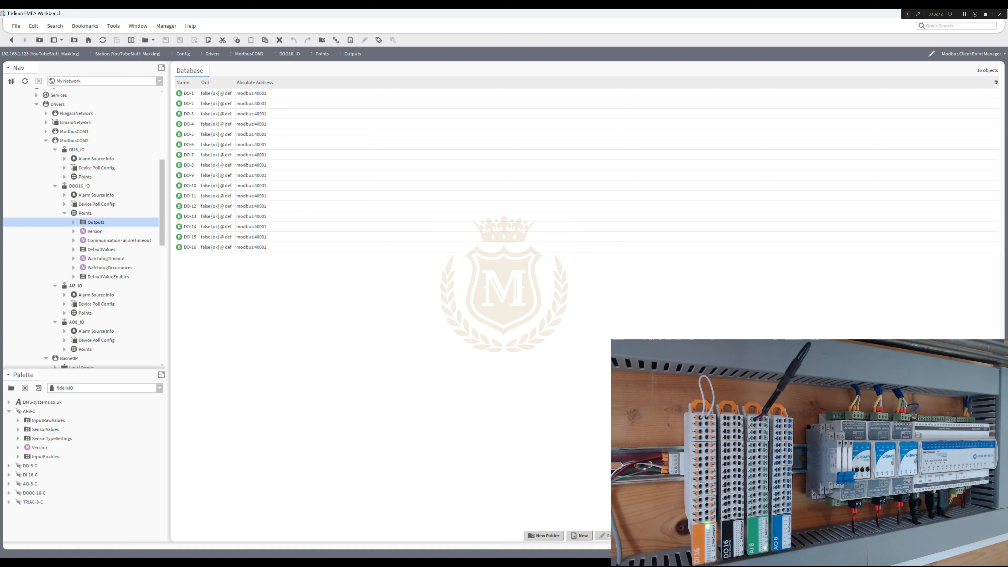
pyautogui.doubleClick(189, 93)
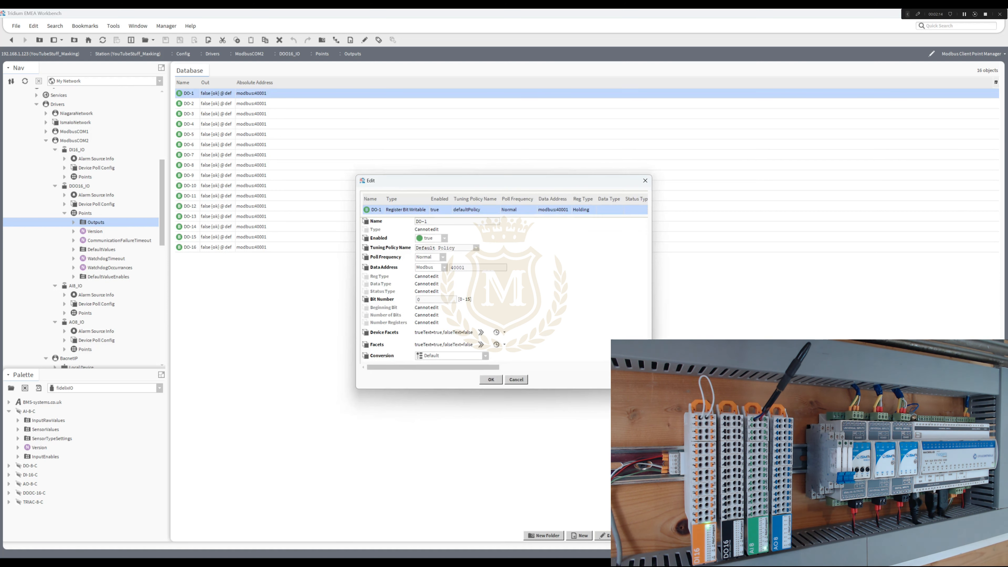
pyautogui.doubleClick(418, 299)
pyautogui.click(491, 379)
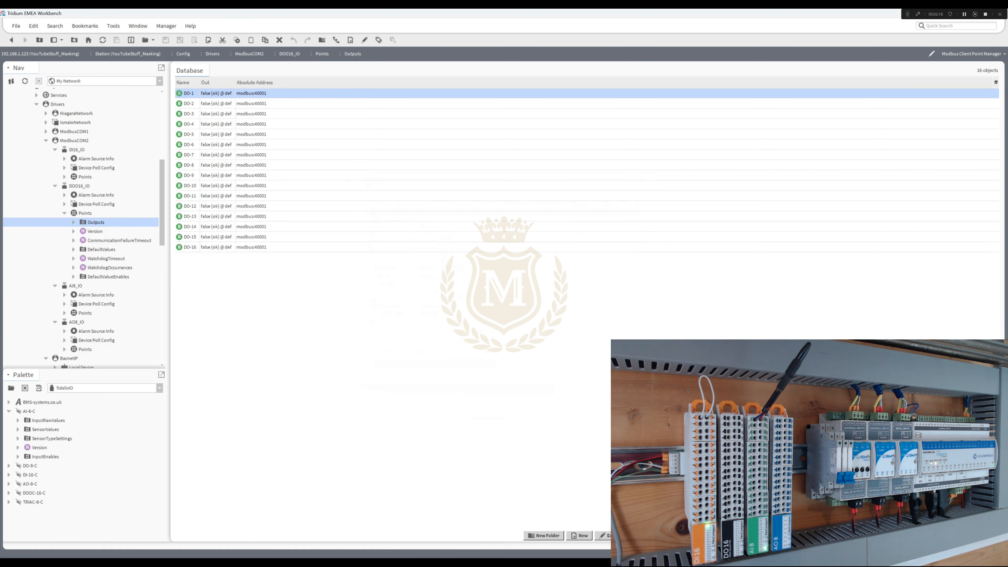
pyautogui.doubleClick(189, 103)
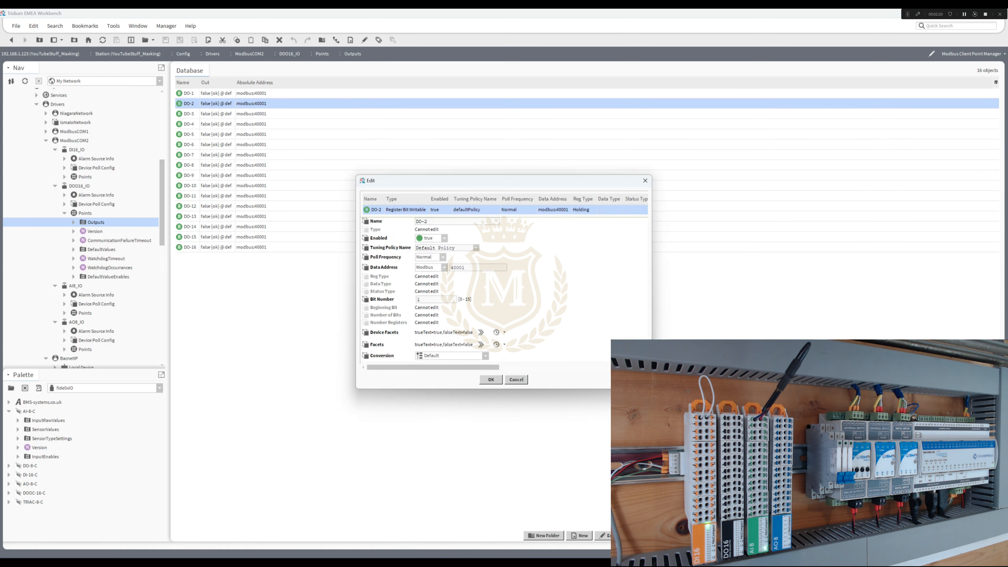
pyautogui.click(491, 379)
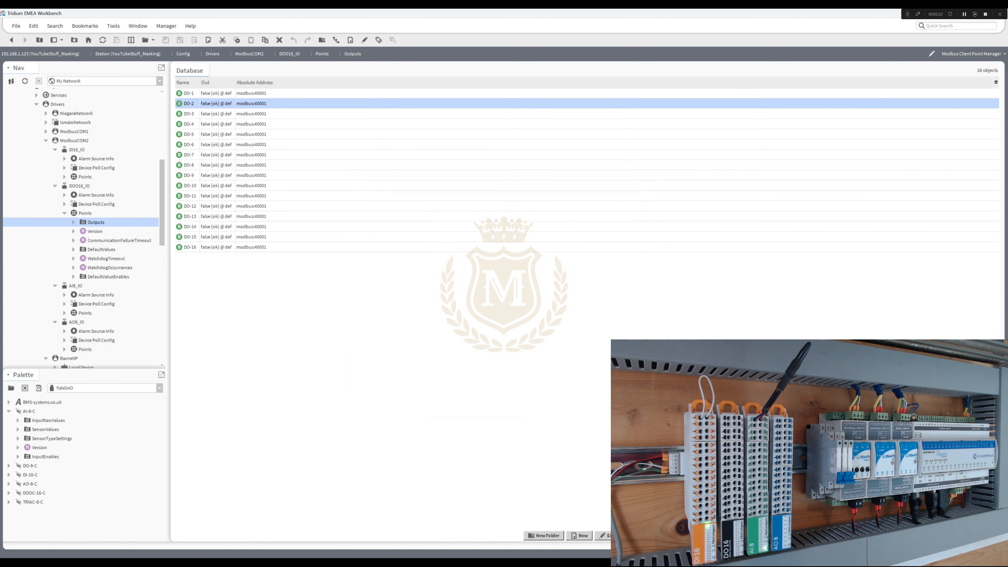
pyautogui.doubleClick(189, 113)
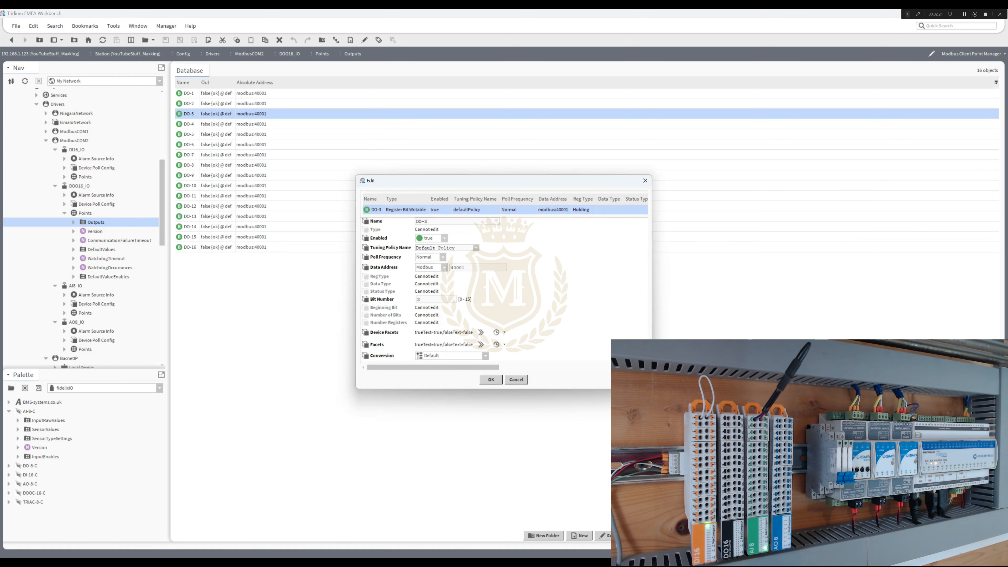
pyautogui.click(491, 379)
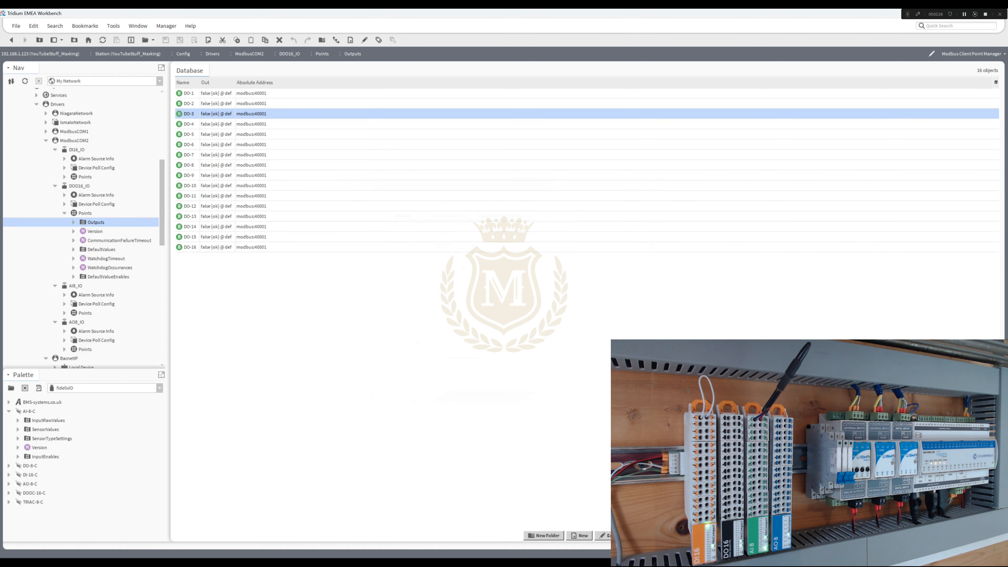
# - Reorder the DOO16_IO points so that DefaultValues and DefaultValueEnables come directly after Outputs
pyautogui.rightClick(84, 213)
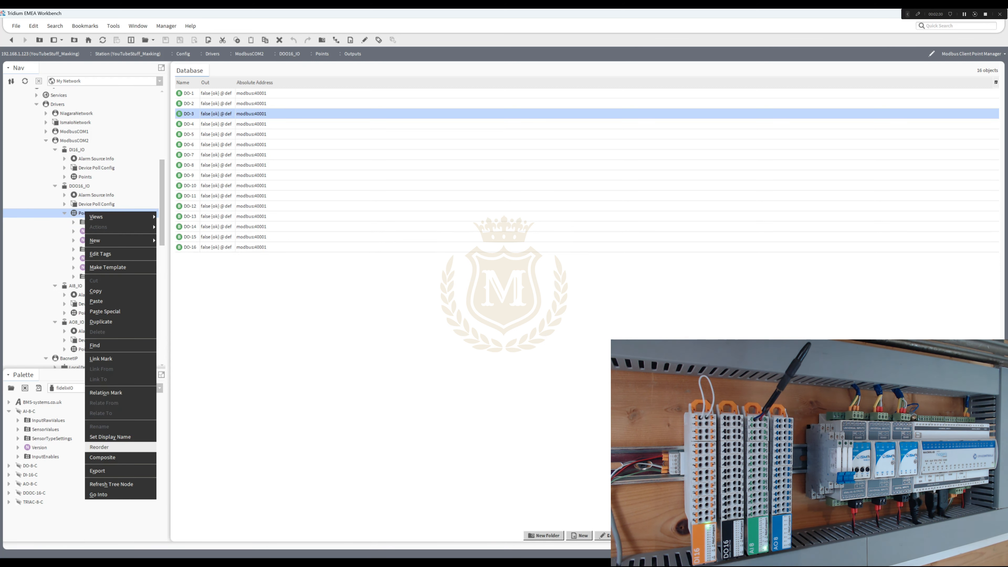
pyautogui.click(99, 447)
pyautogui.click(477, 297)
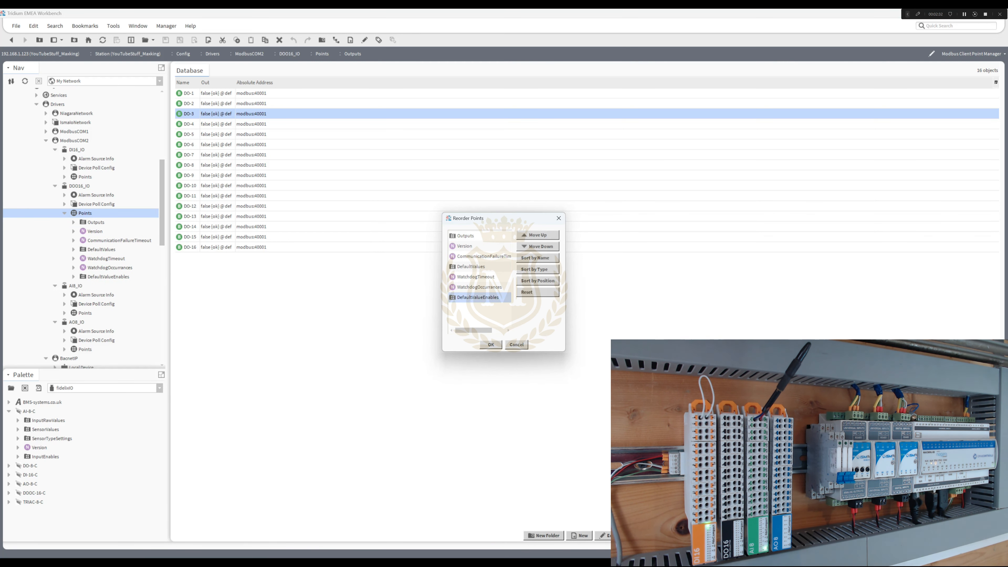
pyautogui.click(537, 235)
pyautogui.click(537, 235)
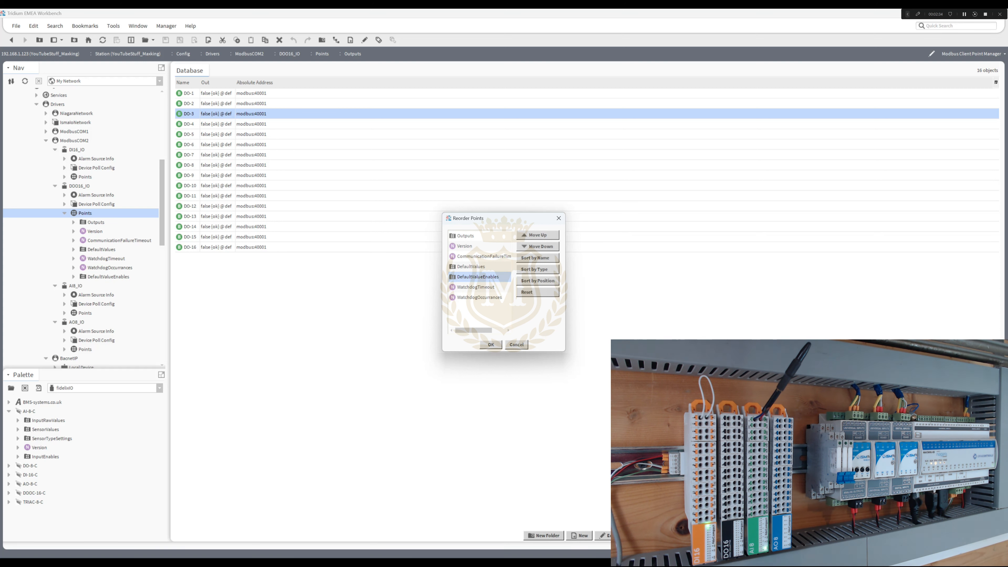
pyautogui.keyDown('ctrl'); pyautogui.click(471, 266); pyautogui.keyUp('ctrl')
pyautogui.click(537, 235)
pyautogui.click(537, 235)
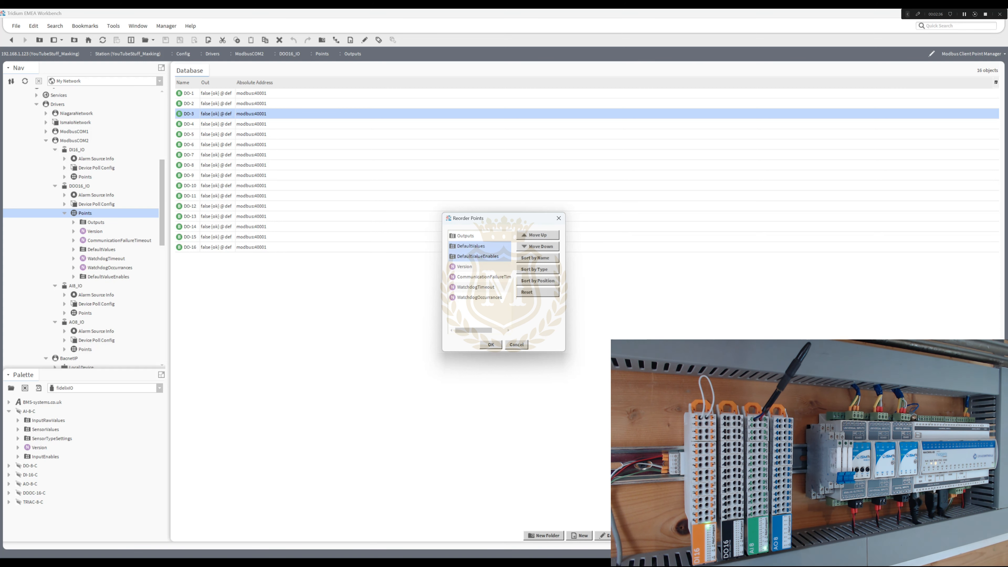
pyautogui.click(491, 344)
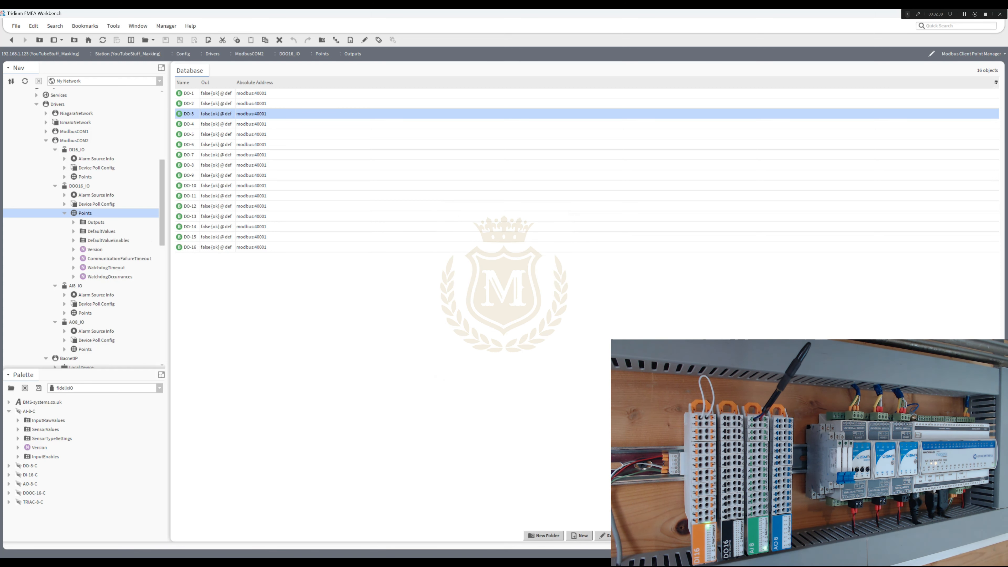
# - Review the data address and bit number of points DO-1 and DO-2 in the DOO16_IO DefaultValues folder
pyautogui.doubleClick(101, 232)
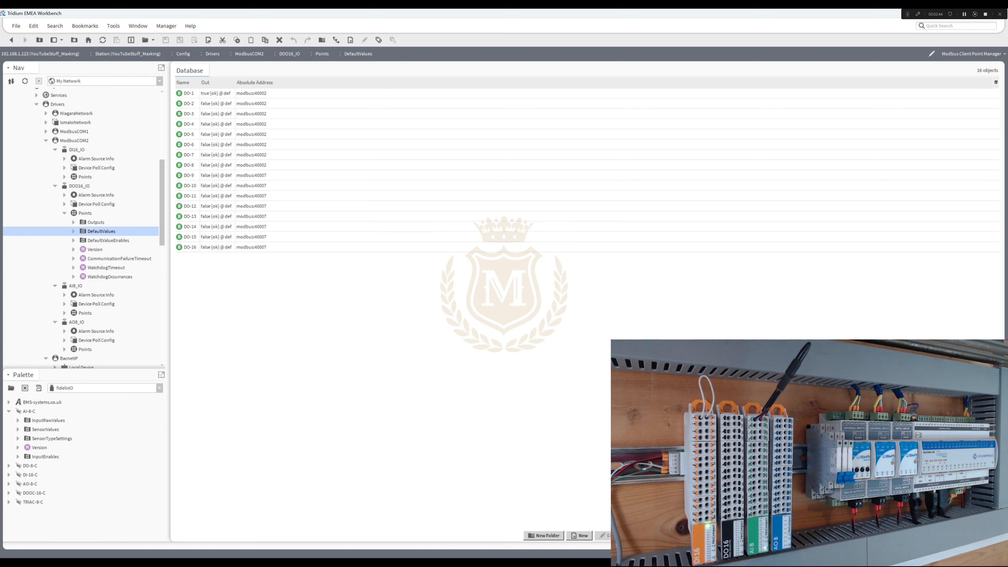
pyautogui.doubleClick(189, 93)
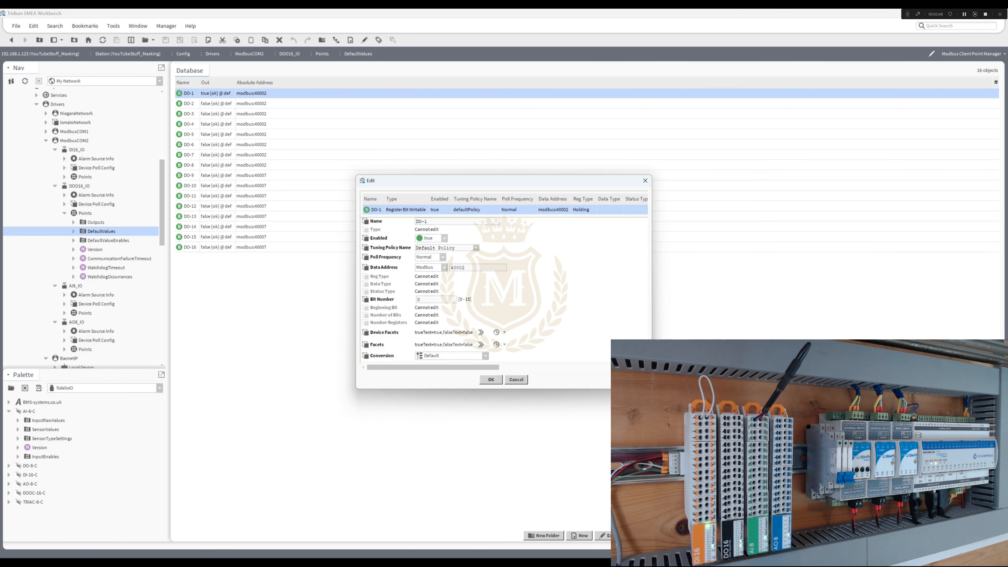
pyautogui.click(491, 379)
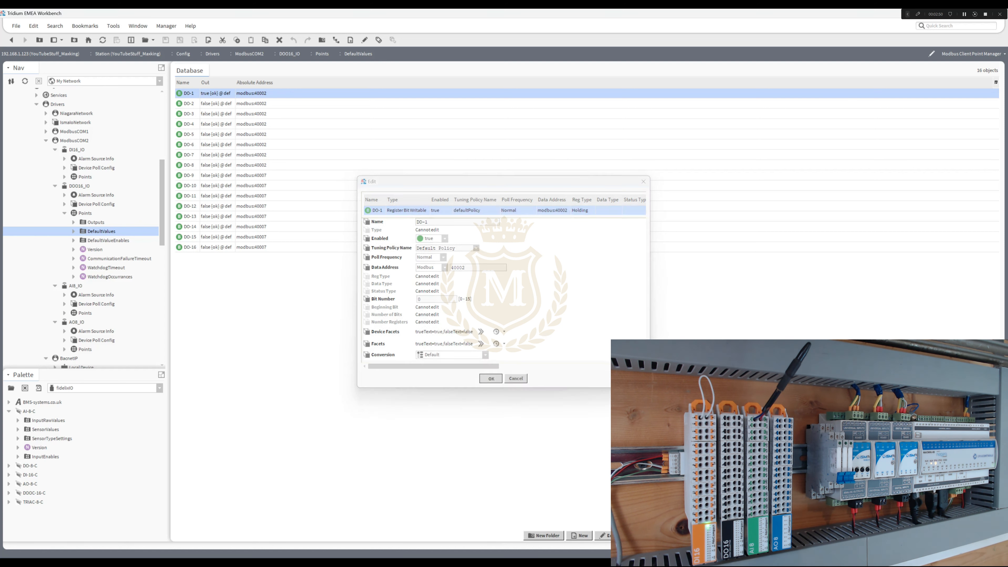
pyautogui.doubleClick(189, 103)
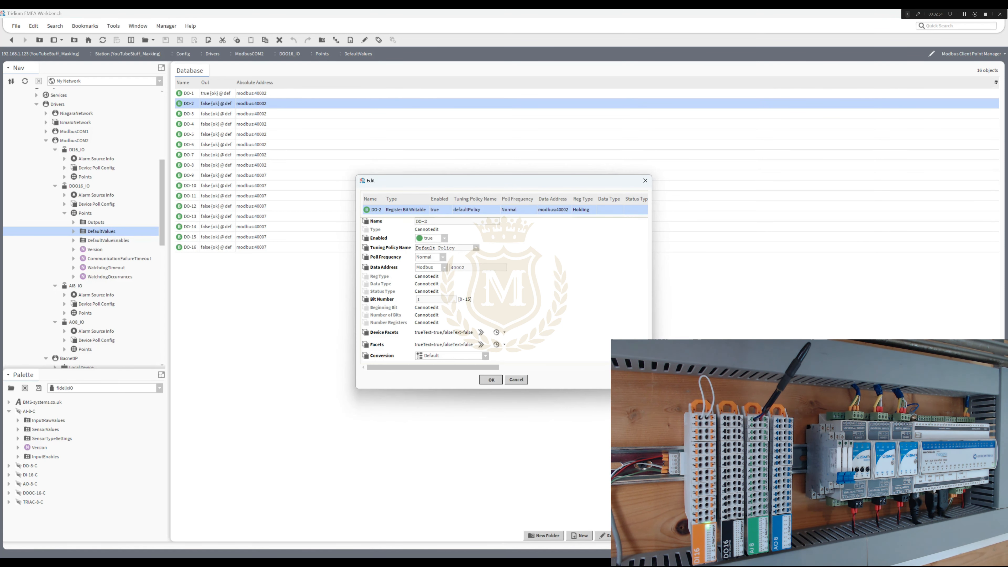
pyautogui.click(491, 379)
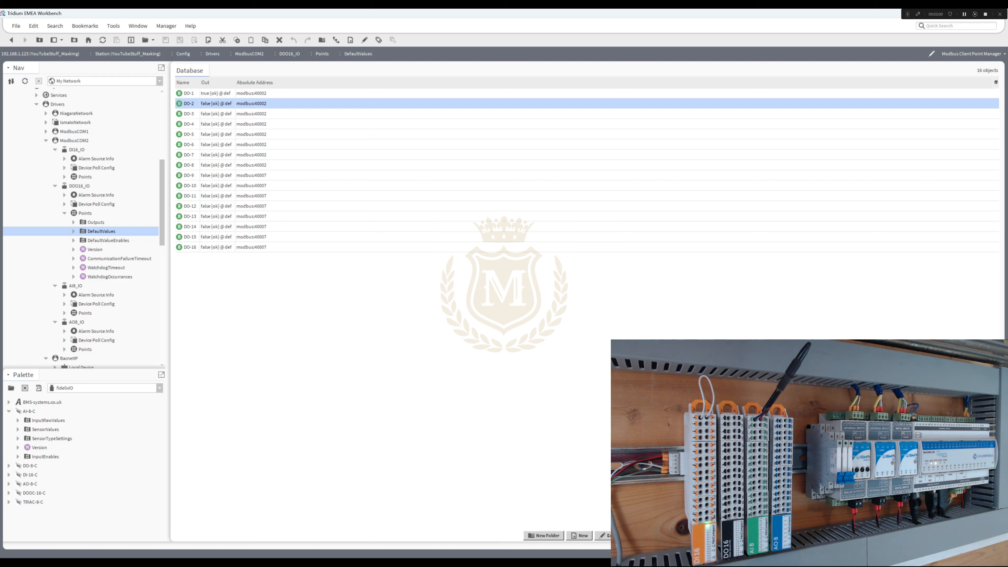
pyautogui.click(190, 93)
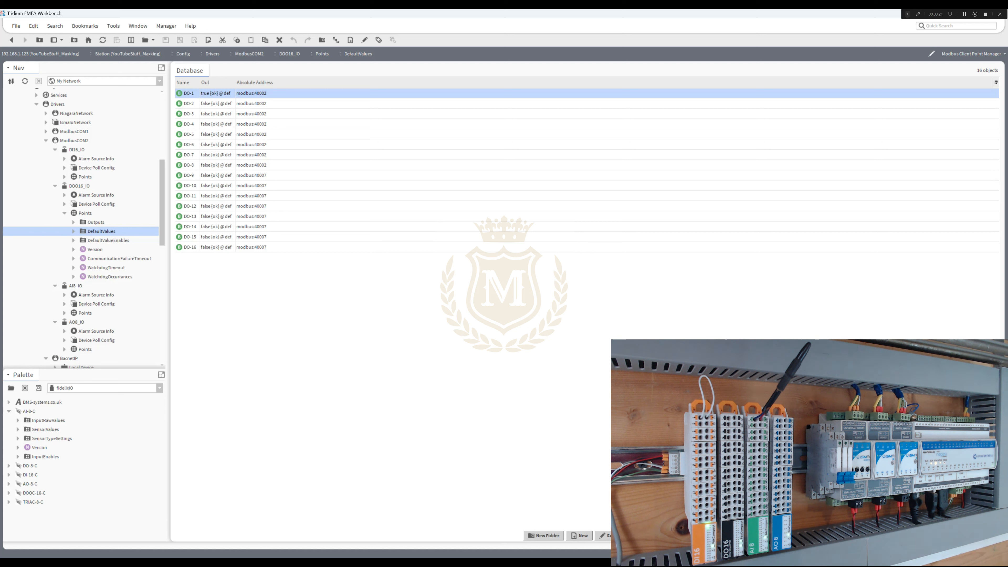
pyautogui.click(189, 104)
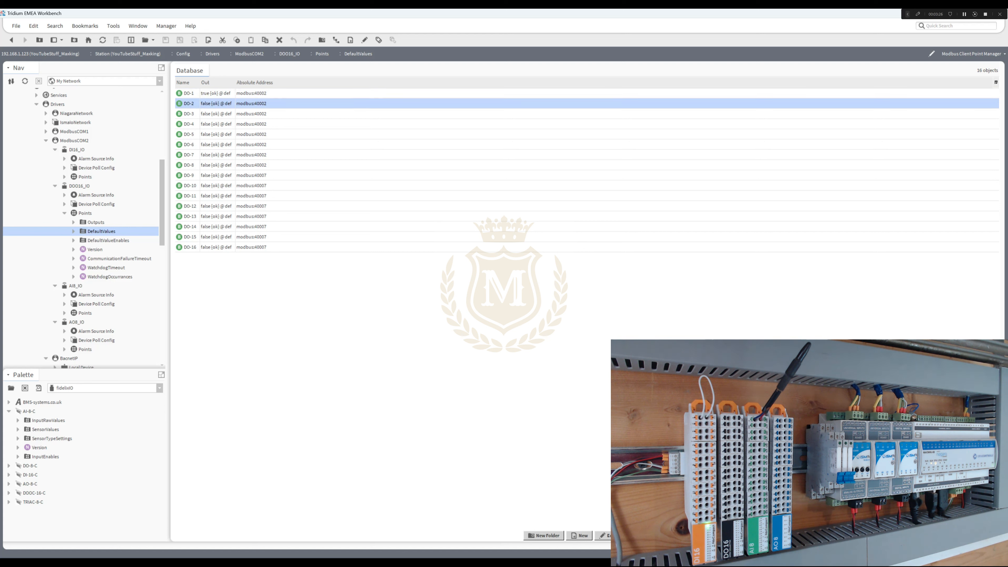
pyautogui.click(188, 93)
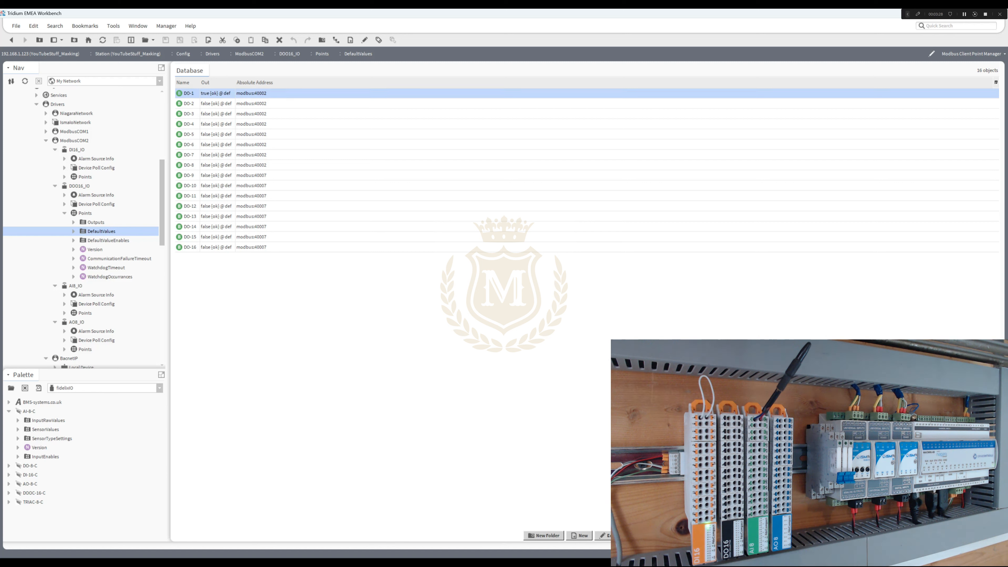
# - Review the data address and bit number of points DO-1, DO-2 and DO-16 in the DOO16_IO DefaultValueEnables folder
pyautogui.click(108, 241)
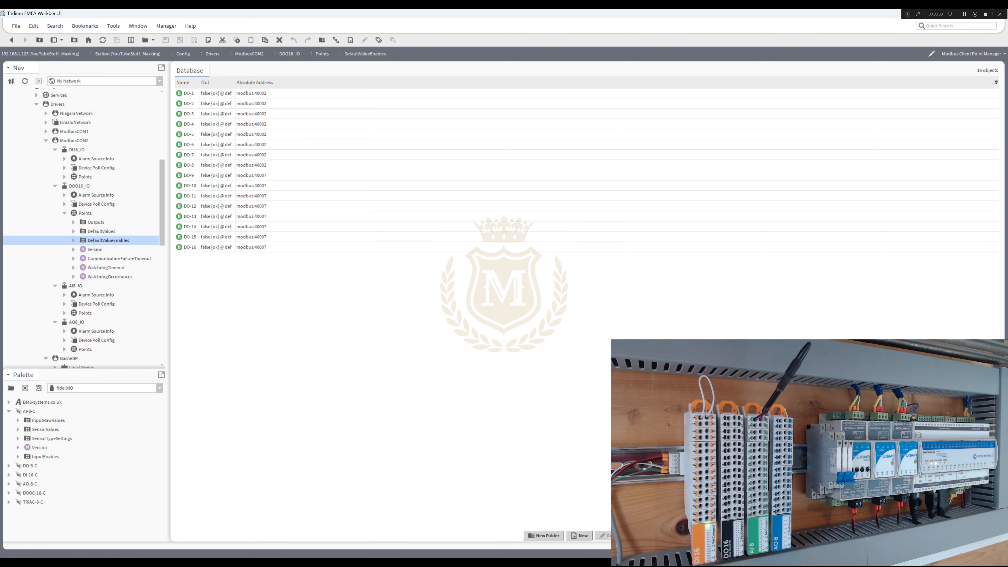
pyautogui.click(189, 93)
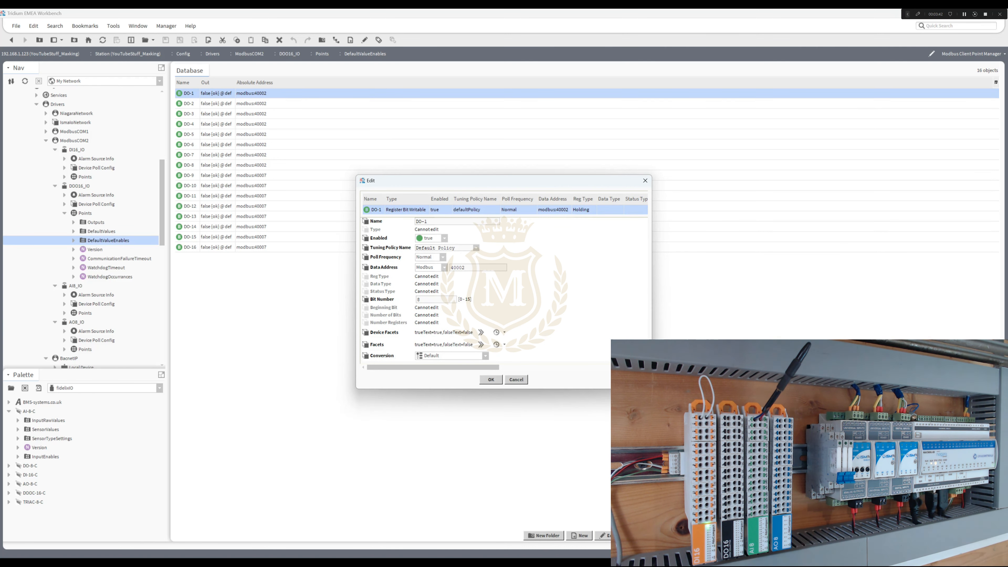
pyautogui.press('Return')
pyautogui.doubleClick(189, 104)
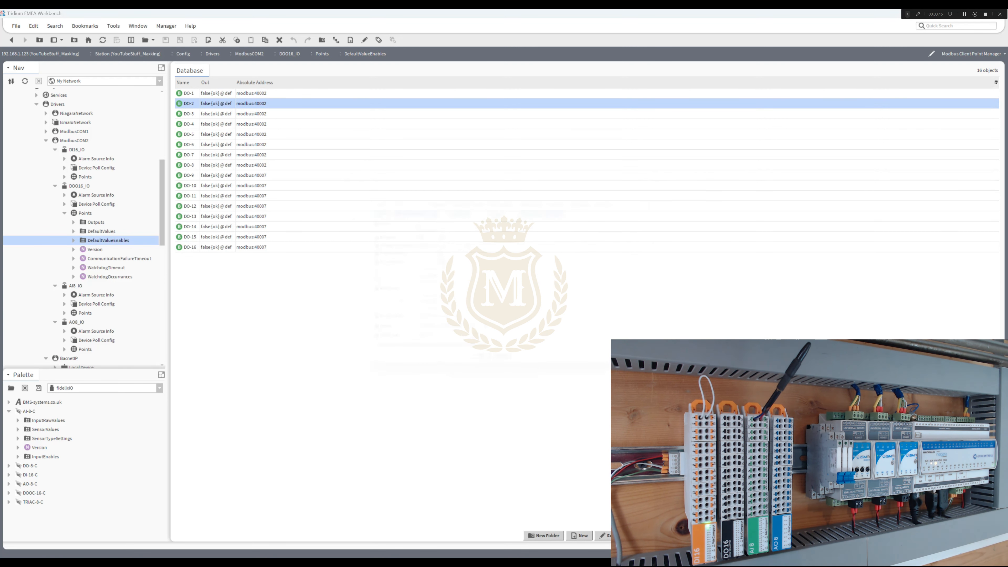
pyautogui.press('Return')
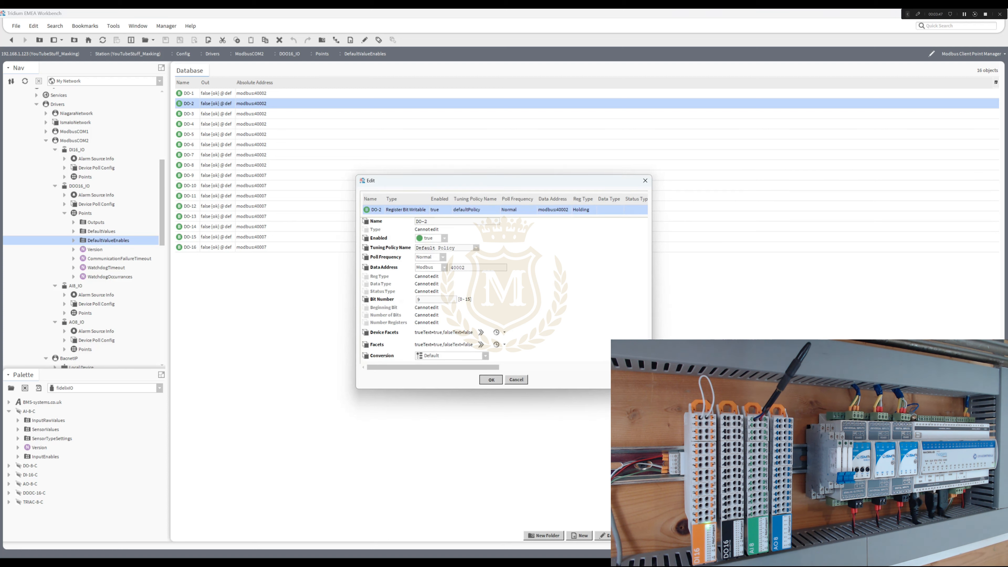
pyautogui.doubleClick(190, 247)
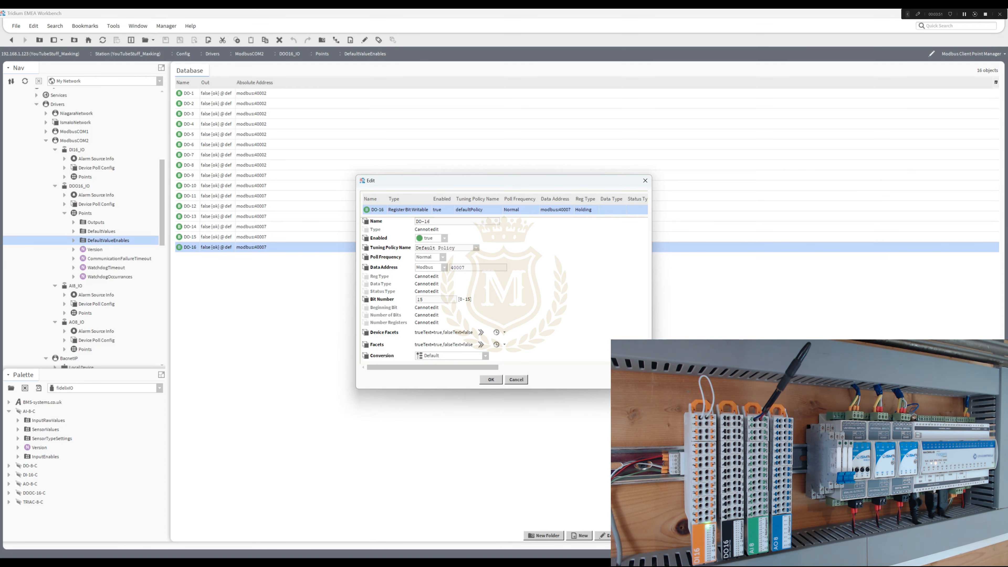
pyautogui.press('Return')
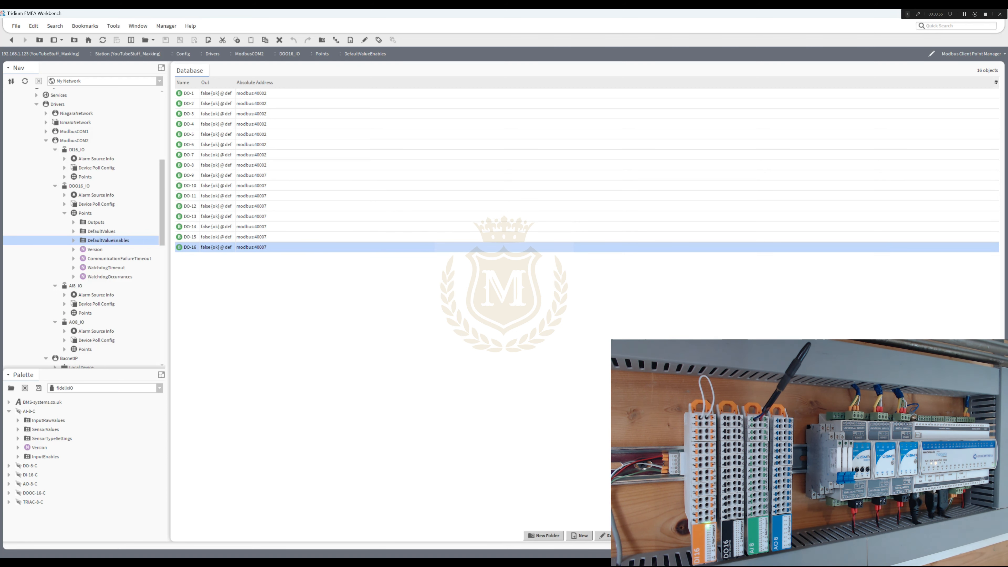
# - Review the data address and data type of points AI-1 and AI-2 in the AI8_IO InputRawValues folder
pyautogui.click(64, 313)
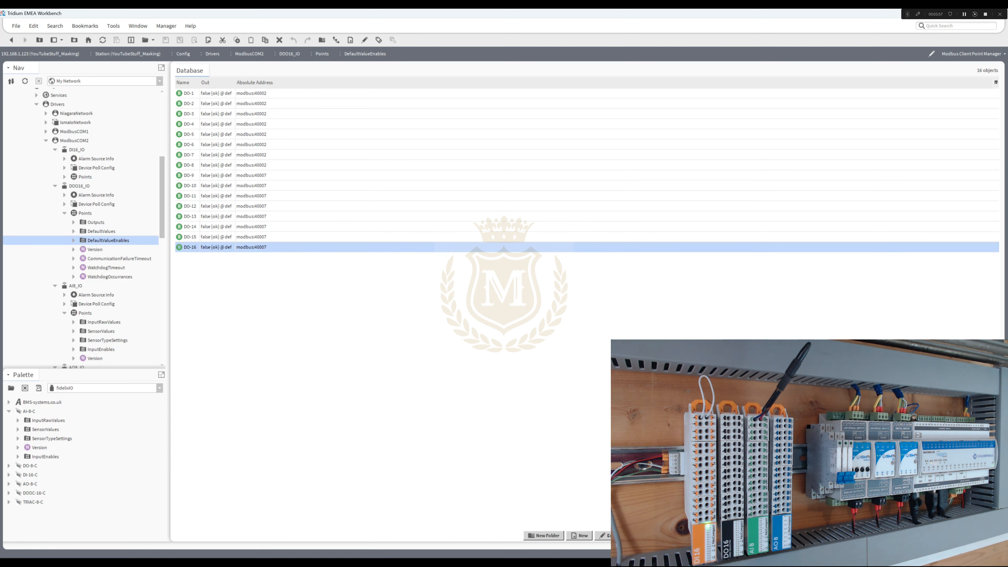
pyautogui.doubleClick(104, 322)
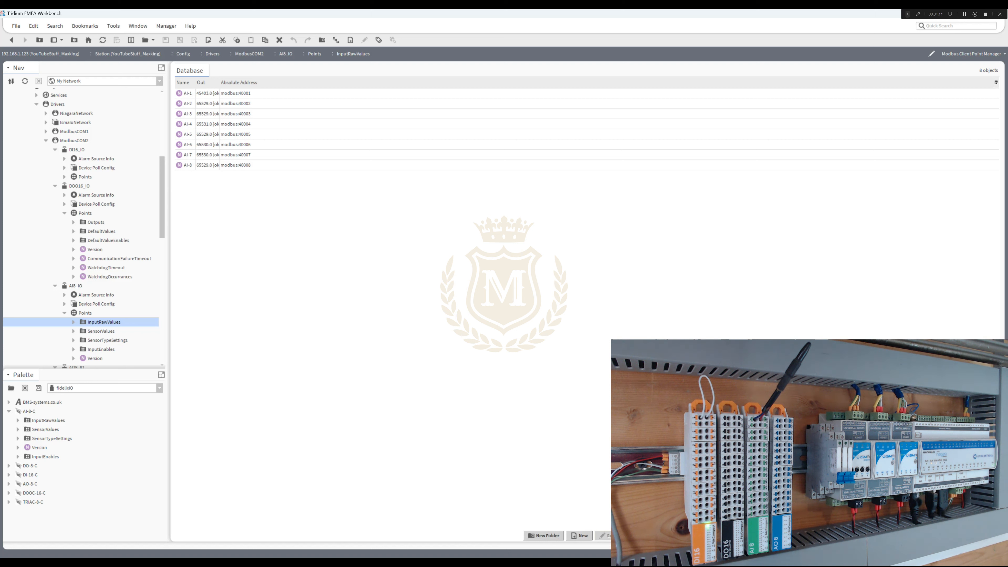
pyautogui.doubleClick(207, 94)
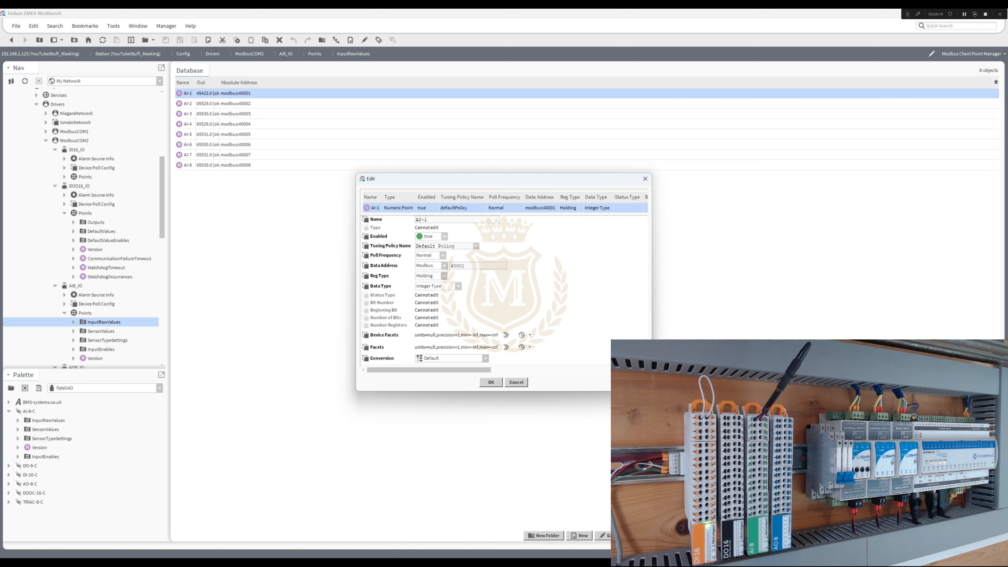
pyautogui.click(516, 382)
pyautogui.doubleClick(207, 104)
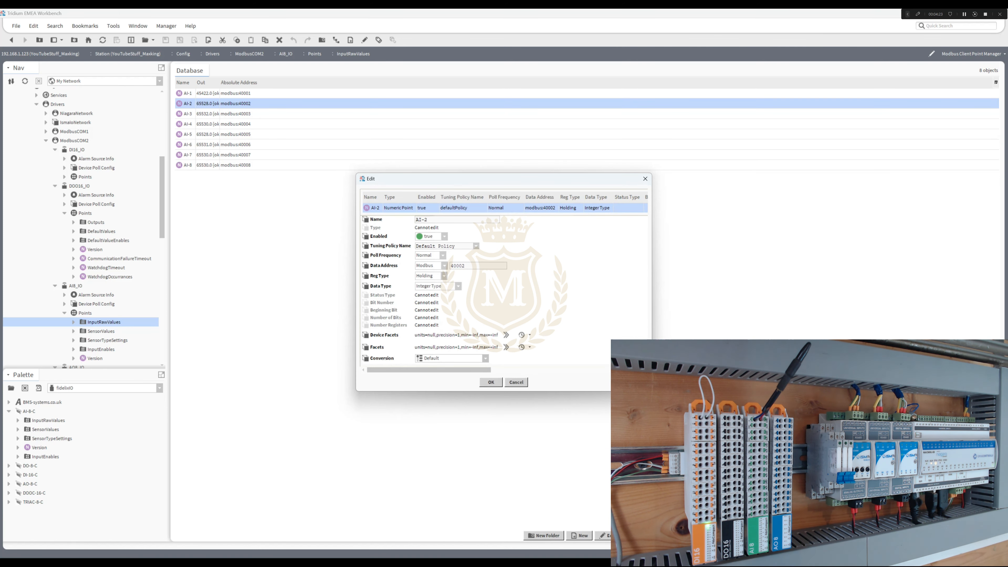
pyautogui.click(491, 382)
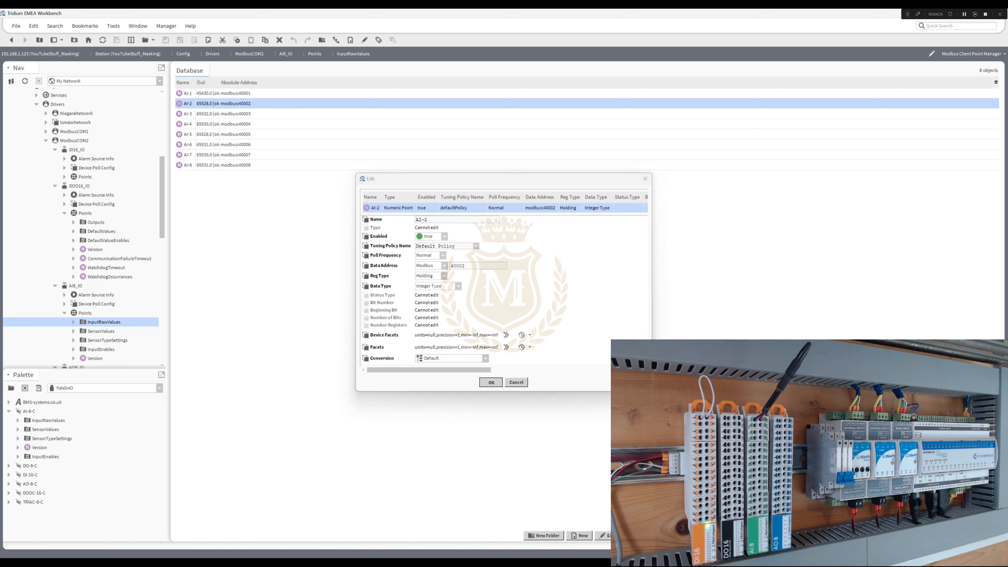
# - Review the data address and conversion of AI-1_SensorValue and AI-2_SensorValue in the AI8_IO SensorValues folder
pyautogui.doubleClick(101, 331)
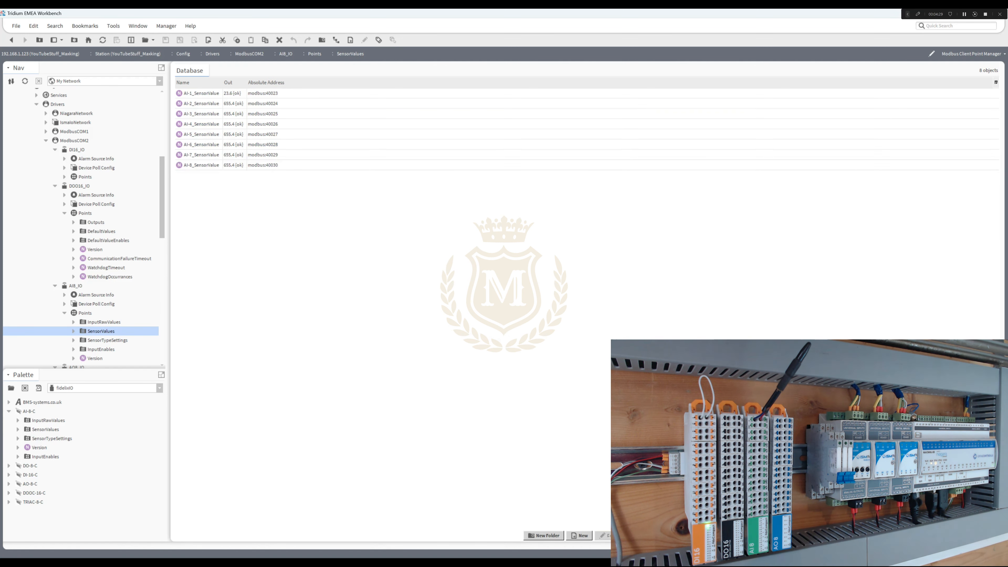
pyautogui.doubleClick(201, 93)
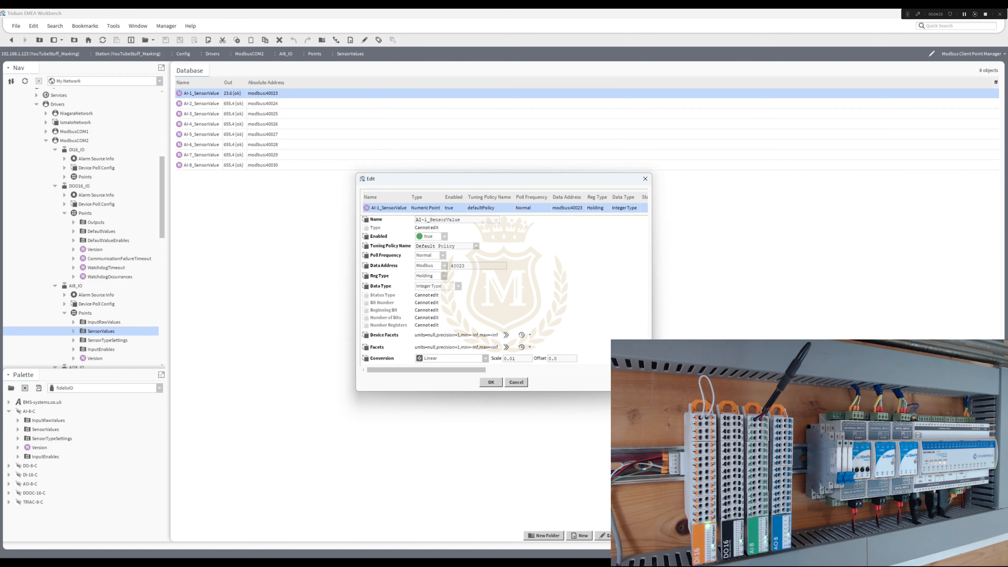
pyautogui.click(490, 382)
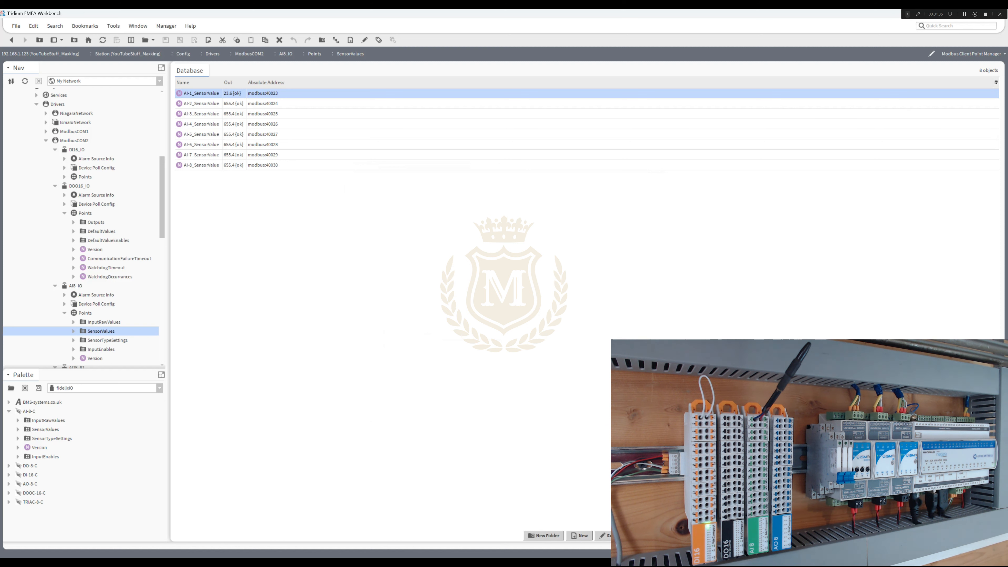
pyautogui.doubleClick(201, 104)
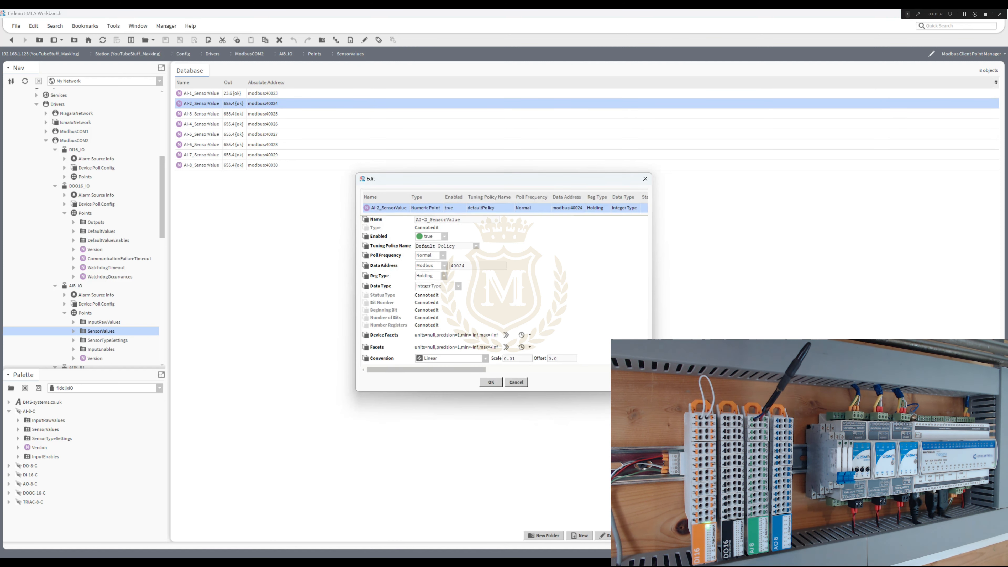
pyautogui.click(491, 382)
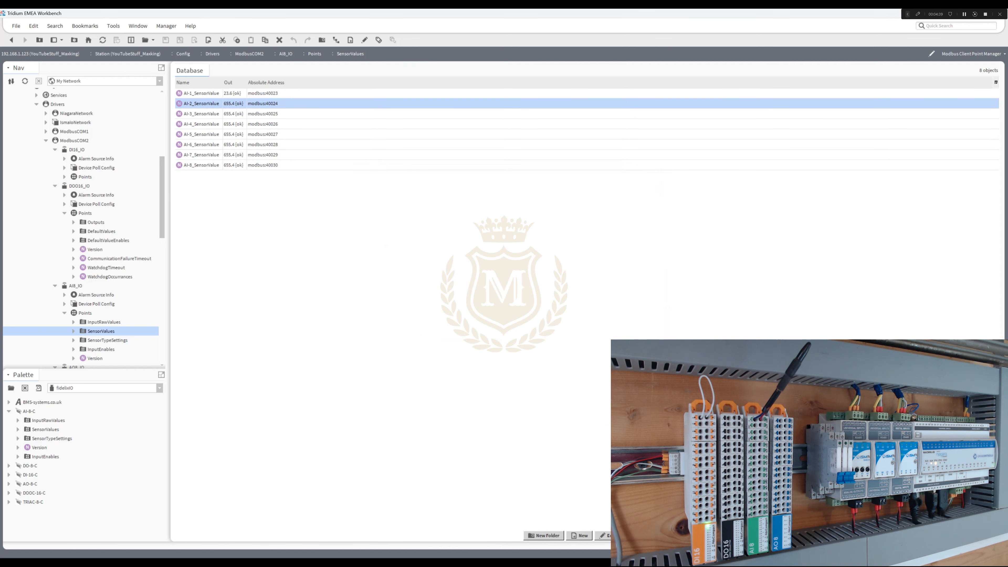
# - Review the settings of the AI-1_SensorType point in the AI8_IO SensorTypeSettings folder
pyautogui.doubleClick(107, 340)
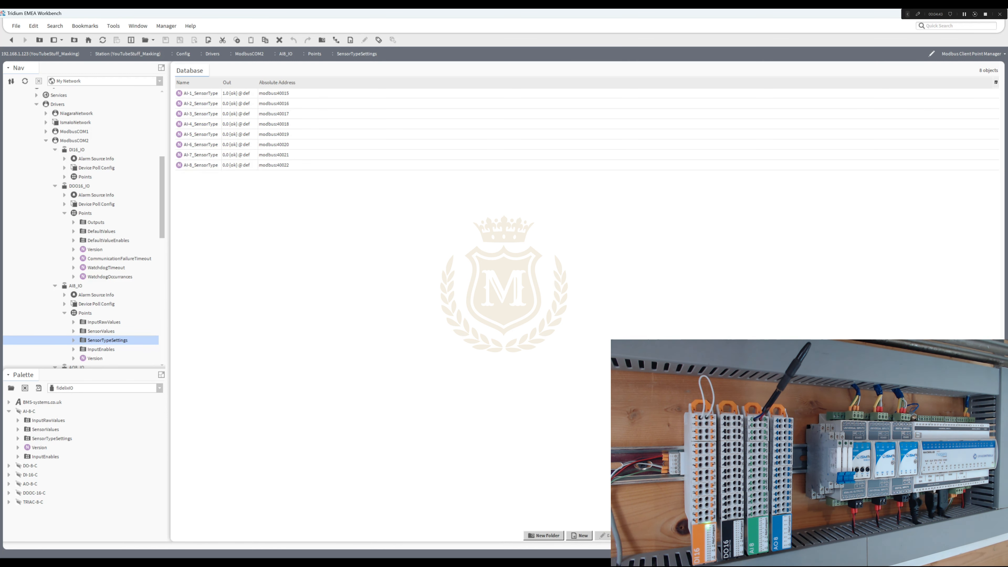
pyautogui.click(201, 93)
pyautogui.doubleClick(201, 93)
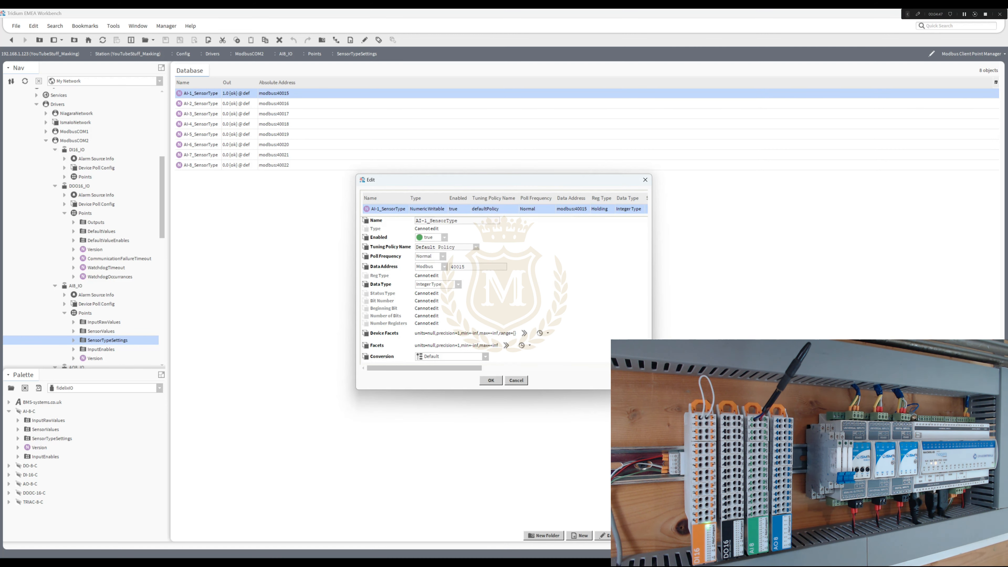
pyautogui.click(491, 380)
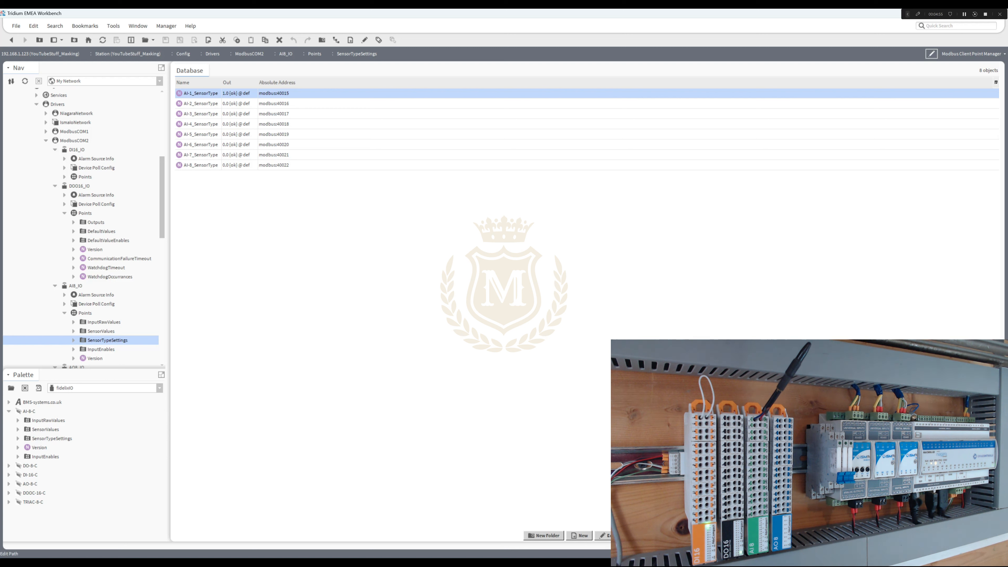
# - Switch to the browser's Fidelix FdxCompact IO module specifications PDF and read the register 14 sensor type options, then move that window away
pyautogui.hotkey('alt', 'Tab')
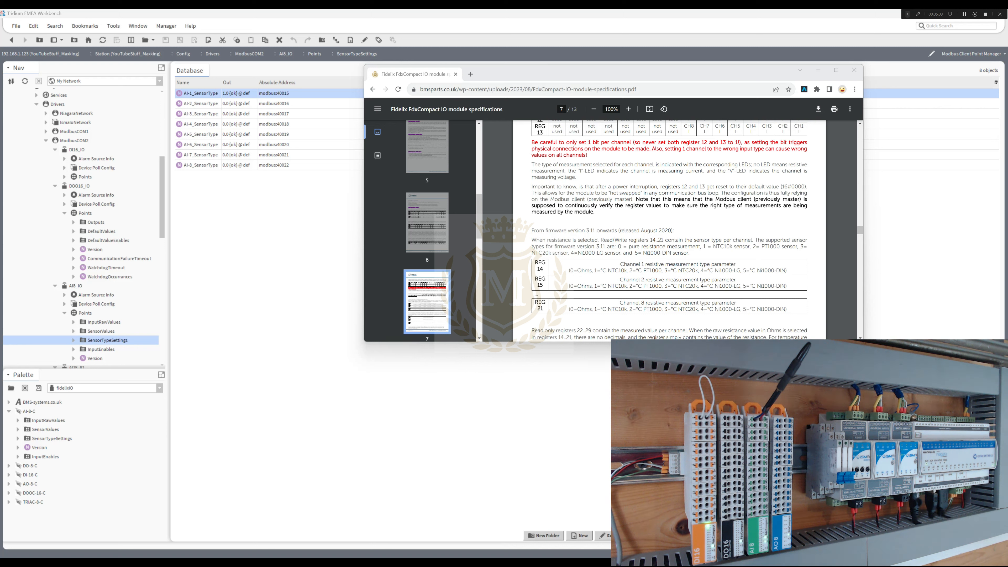
pyautogui.moveTo(570, 270); pyautogui.dragTo(627, 271)
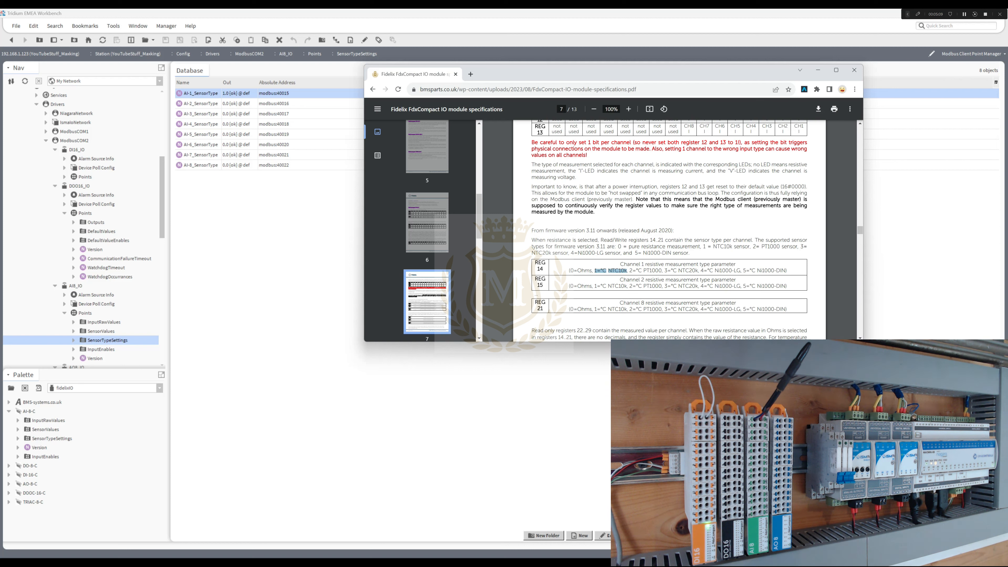
pyautogui.moveTo(630, 270); pyautogui.dragTo(731, 270)
pyautogui.moveTo(751, 270); pyautogui.dragTo(785, 270)
pyautogui.moveTo(575, 72); pyautogui.dragTo(1007, 101)
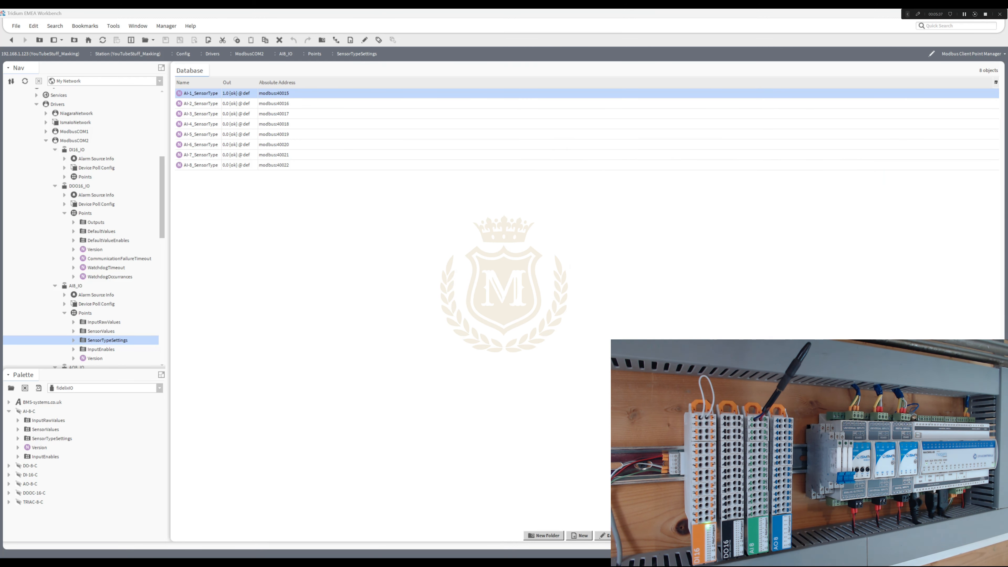
# - Start a new Enum Bits Writable point in the AI8_IO SensorTypeSettings folder with Modbus starting address 40015
pyautogui.doubleClick(107, 340)
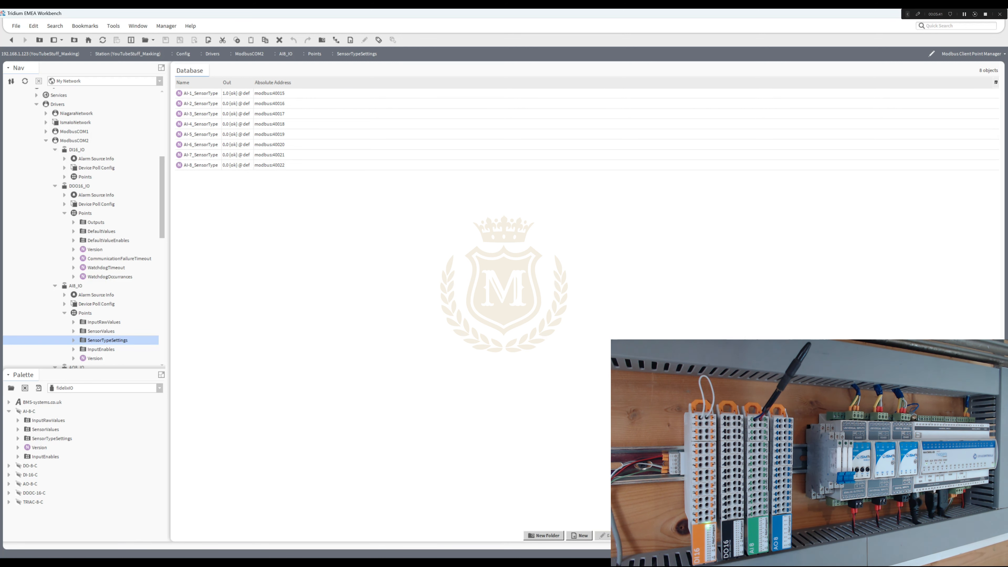
pyautogui.click(579, 535)
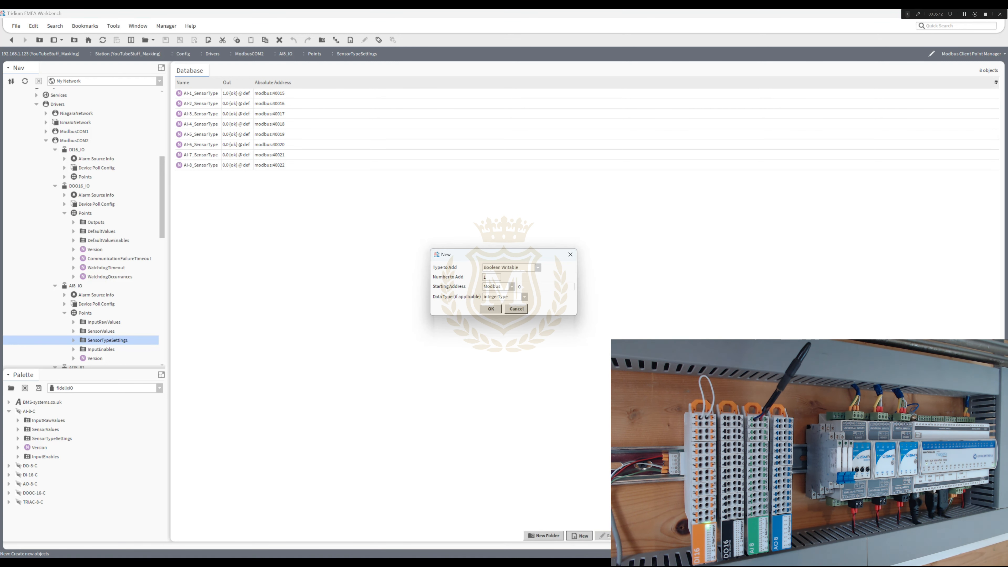
pyautogui.click(537, 267)
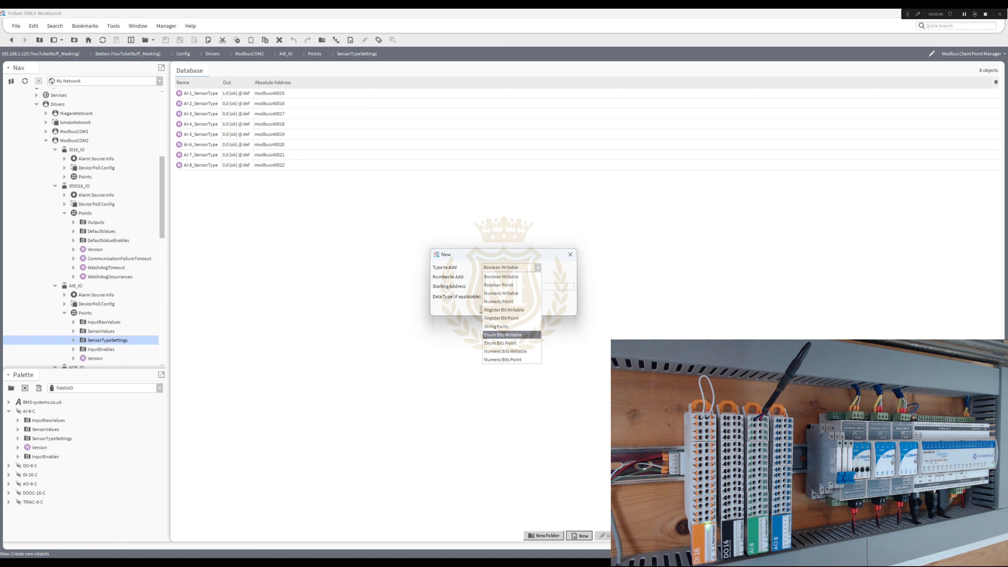
pyautogui.click(512, 335)
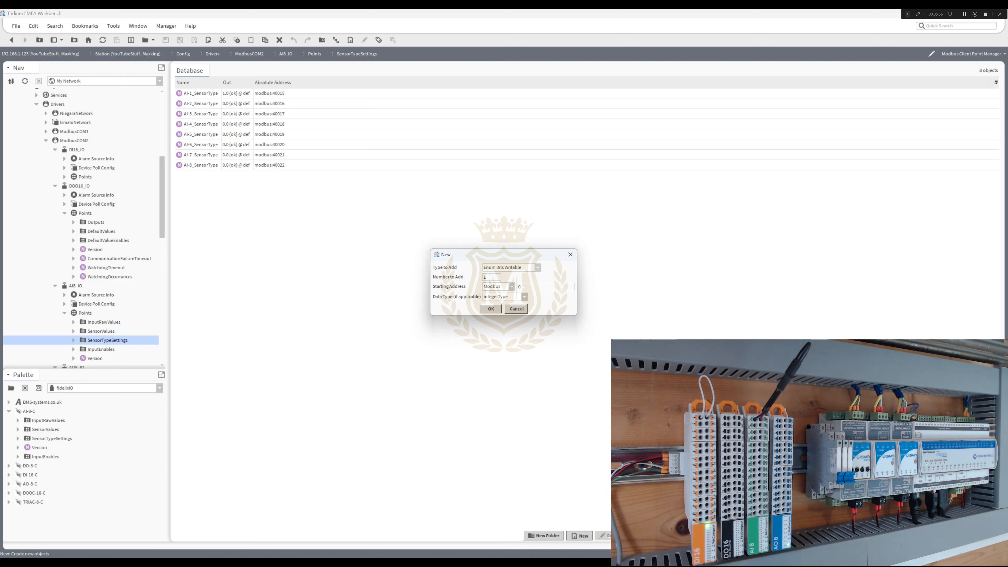
pyautogui.write('40015')
pyautogui.press('Return')
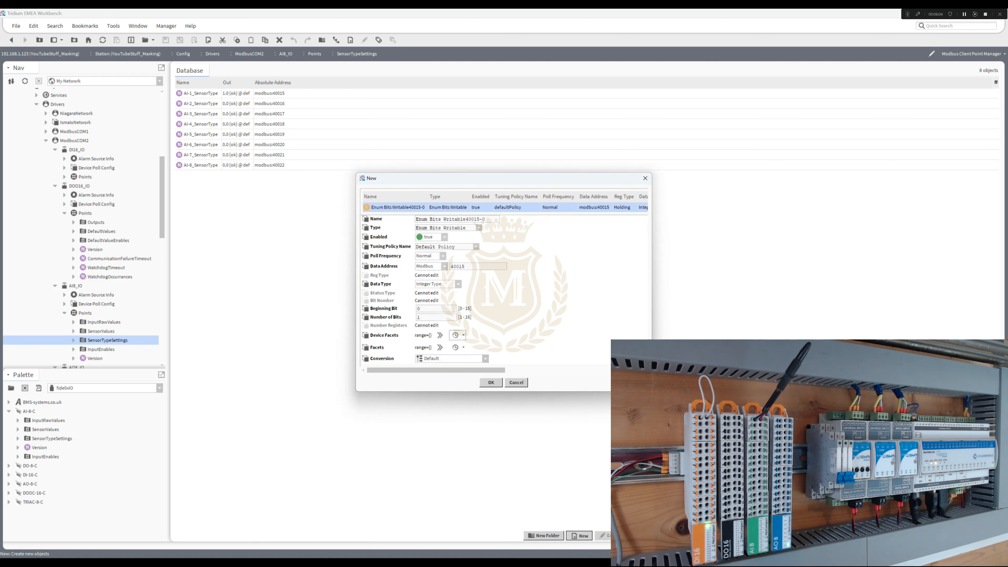
pyautogui.click(456, 348)
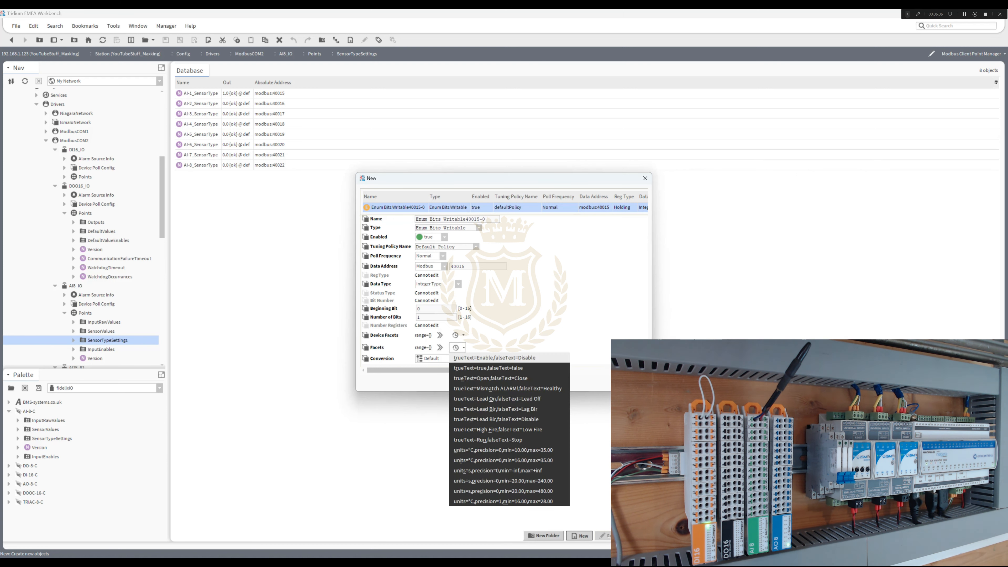
pyautogui.click(493, 357)
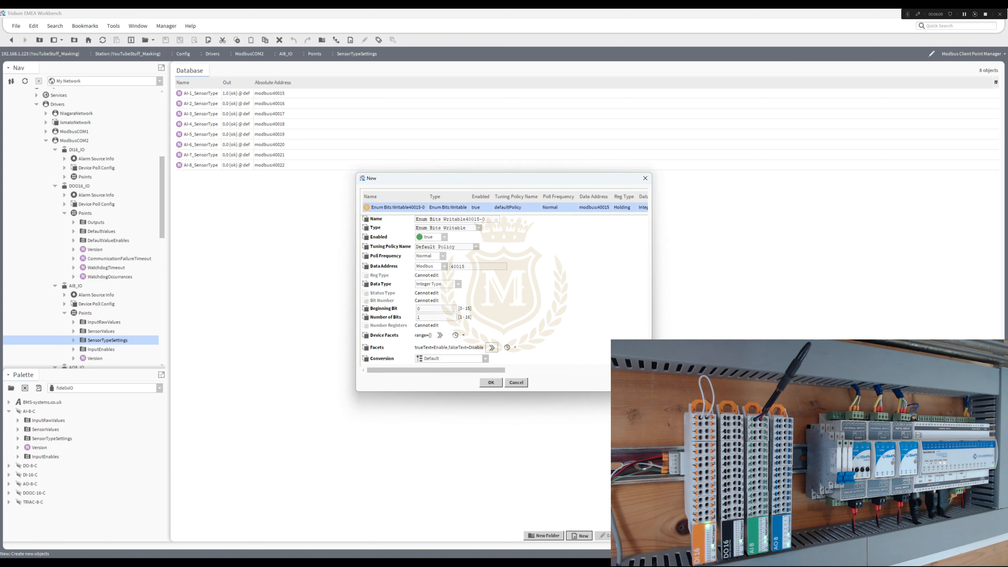
pyautogui.click(491, 347)
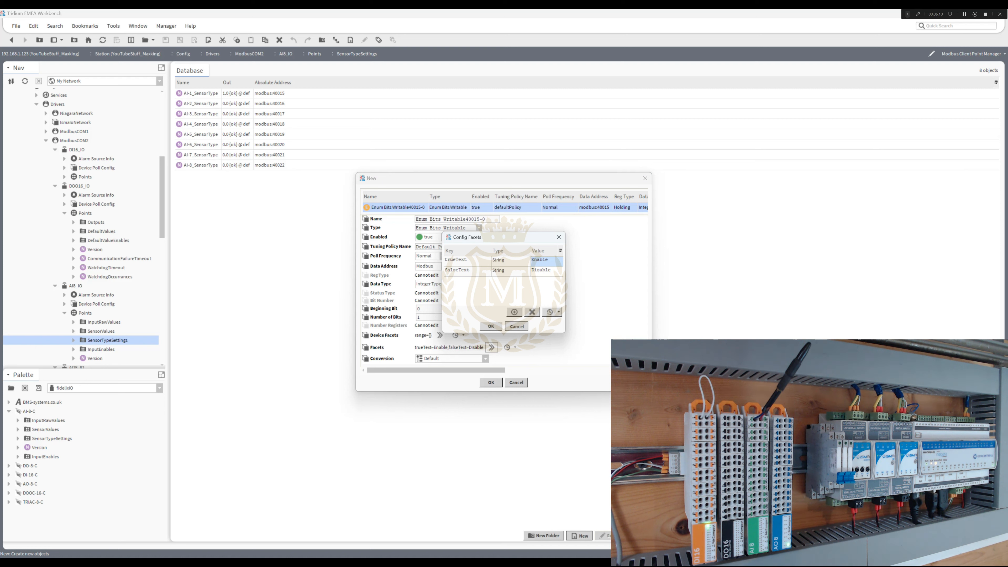
pyautogui.click(516, 326)
pyautogui.click(515, 348)
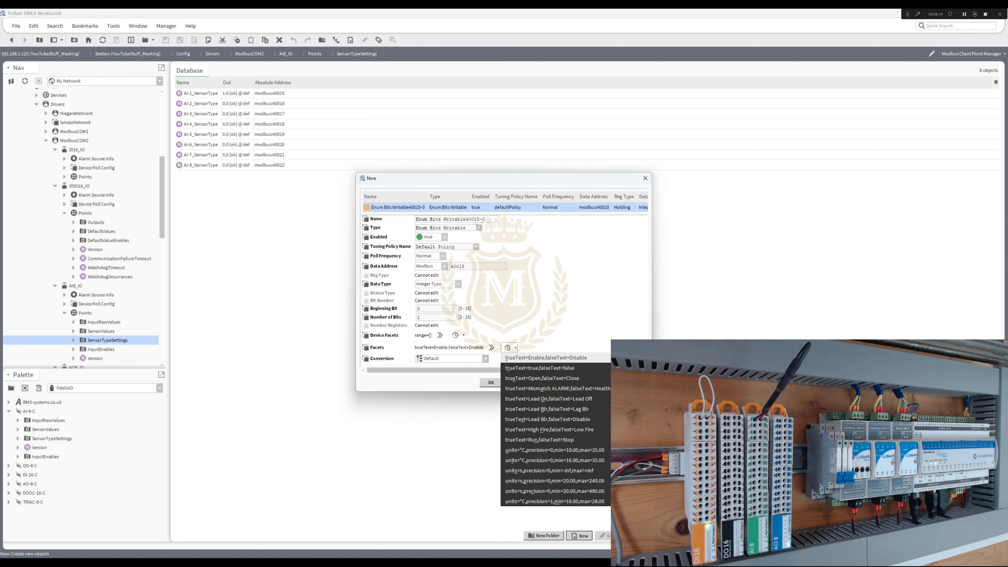
pyautogui.click(491, 347)
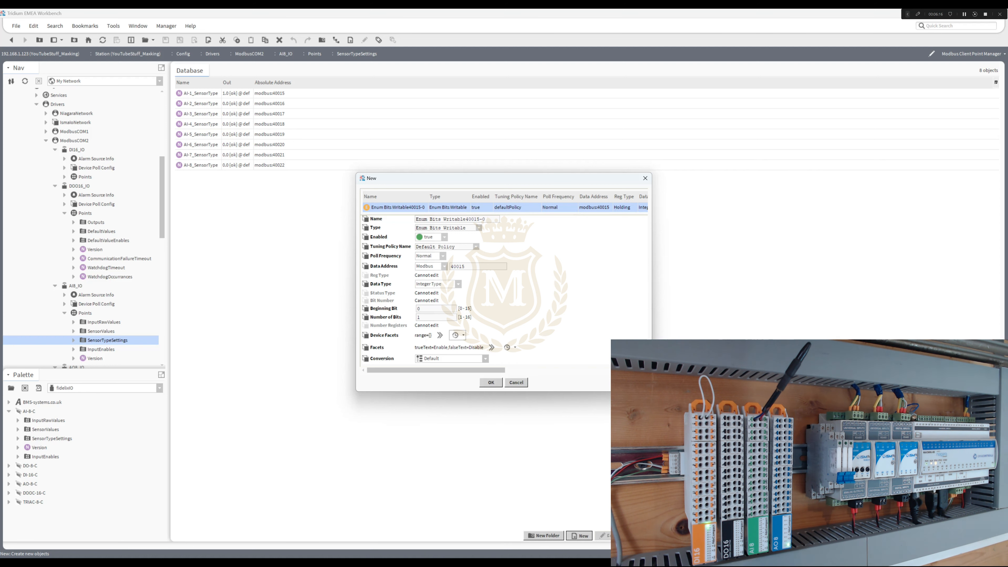
pyautogui.click(462, 335)
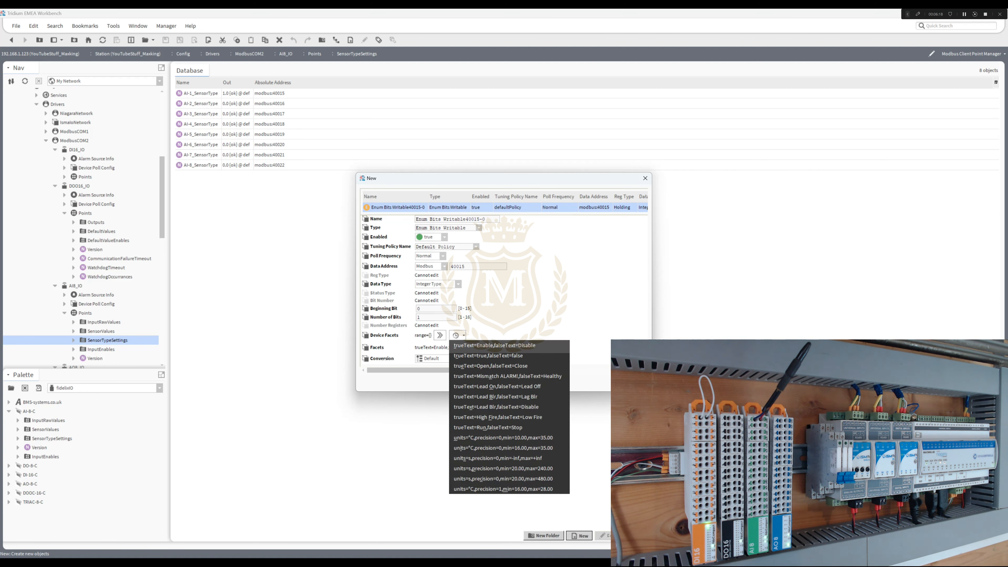
# - Open the enum range of the new point's device facets and add the entry Ohms with ordinal 0
pyautogui.click(439, 335)
pyautogui.click(440, 335)
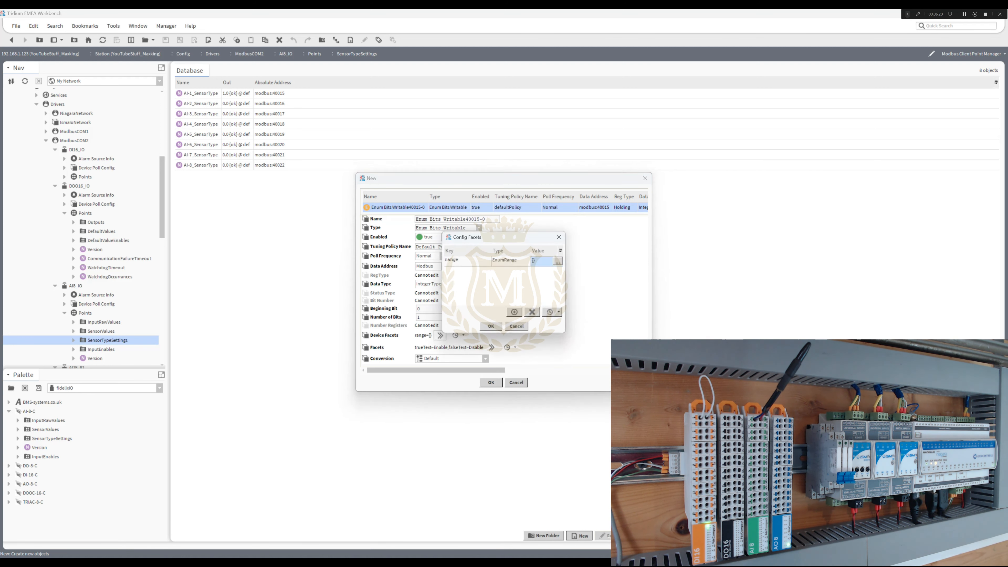
pyautogui.click(558, 261)
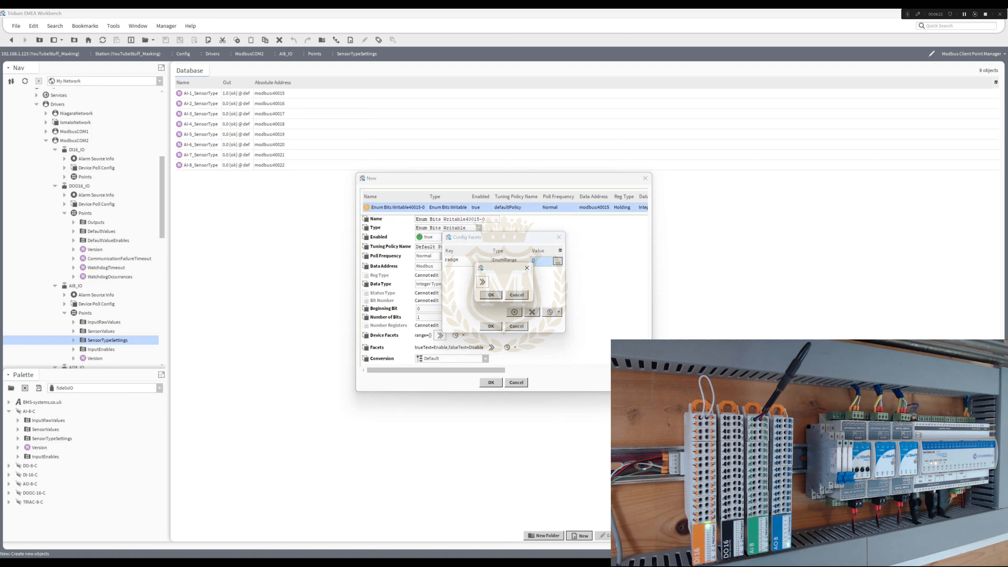
pyautogui.click(482, 282)
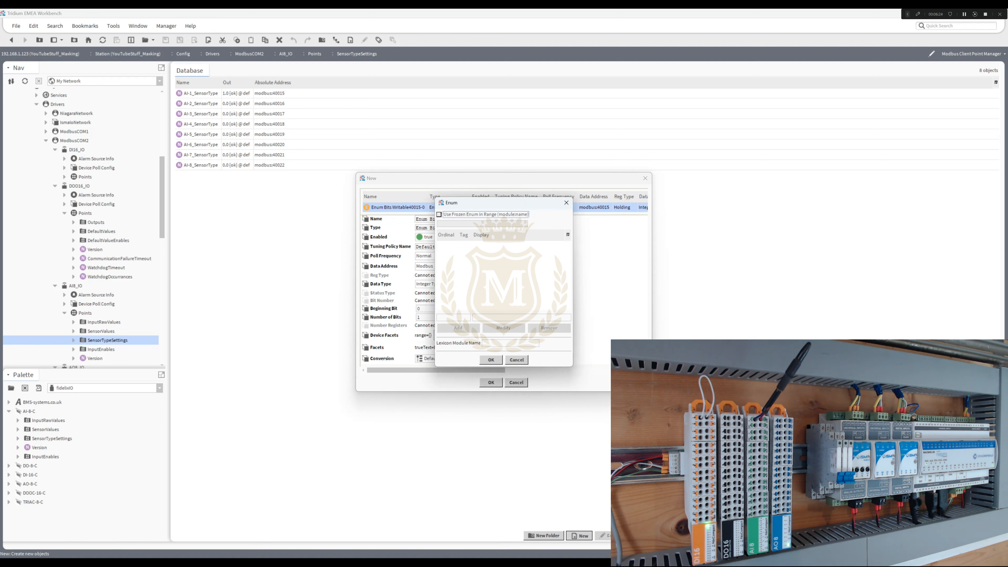
pyautogui.click(453, 317)
pyautogui.write('0')
pyautogui.press('Tab')
pyautogui.write('Of')
pyautogui.press('Return')
# - Add the entries NTC10K with ordinal 1 and PT1000 with ordinal 2 to the enum range
pyautogui.press('BackSpace')
pyautogui.write('1')
pyautogui.press('Tab')
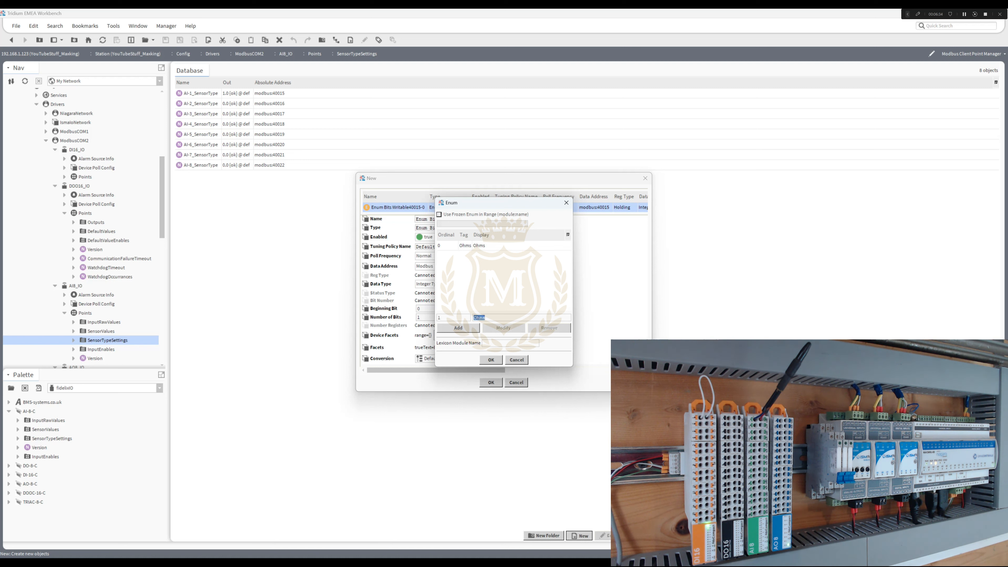
pyautogui.write('NTC10K')
pyautogui.click(458, 327)
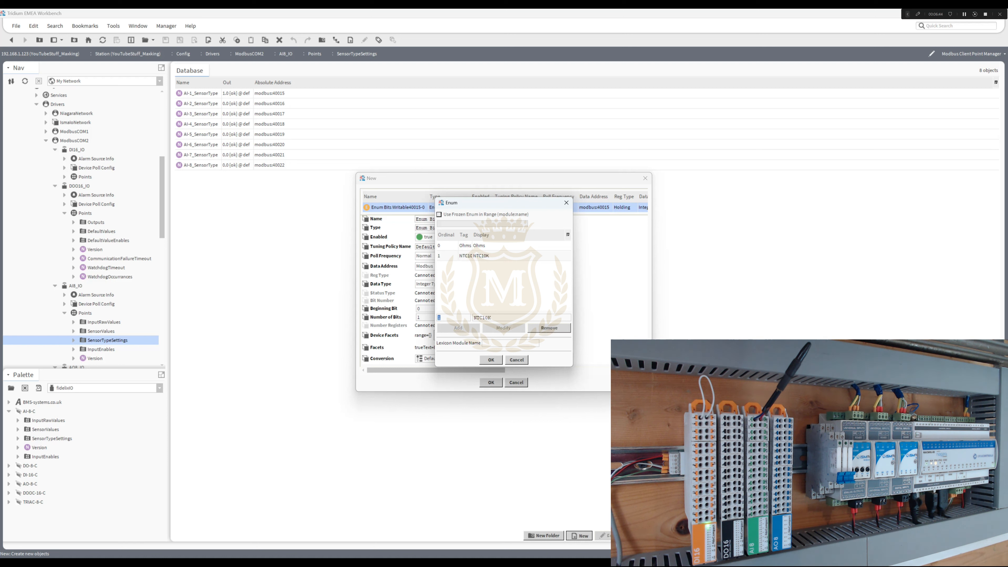
pyautogui.write('2')
pyautogui.press('Tab')
pyautogui.write('E')
pyautogui.click(458, 327)
# - Add the entries NTC20K with ordinal 3 and NI1000_LG with ordinal 4 to the enum range
pyautogui.write('3')
pyautogui.press('Tab')
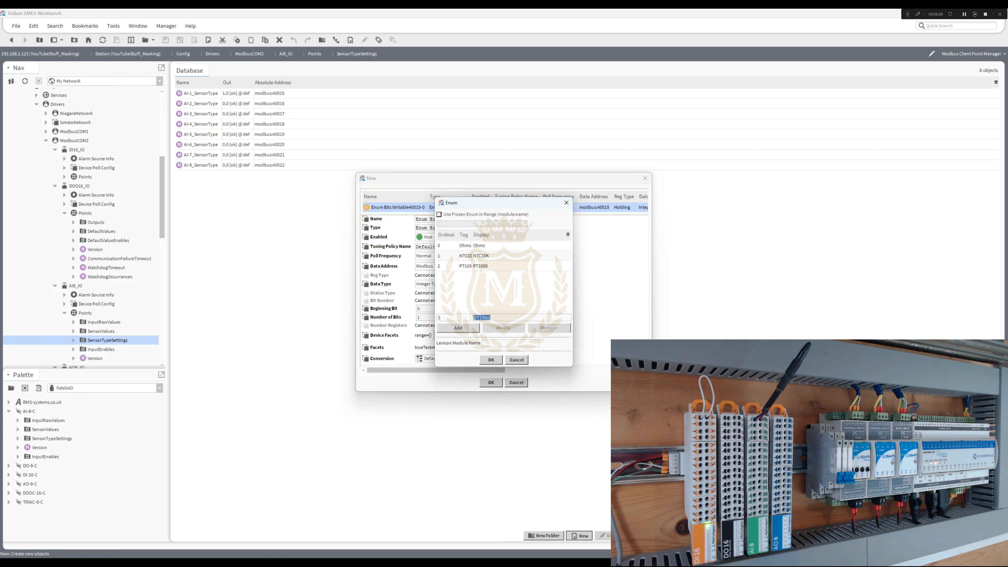
pyautogui.write('NTC20K')
pyautogui.click(458, 328)
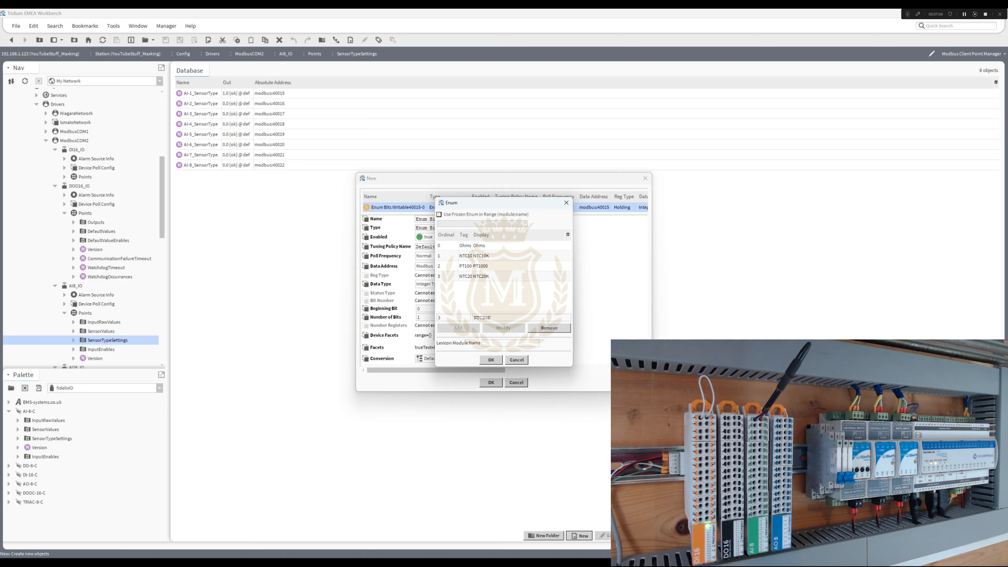
pyautogui.write('4')
pyautogui.press('Tab')
pyautogui.write('NI1000')
pyautogui.press('Return')
# - Add the entry NI1000_DIN with ordinal 5 and accept the enum range for the device facets
pyautogui.write('5')
pyautogui.hotkey('shift', 'Left')
pyautogui.hotkey('shift', 'Left')
pyautogui.write('DI')
pyautogui.click(458, 328)
pyautogui.click(491, 360)
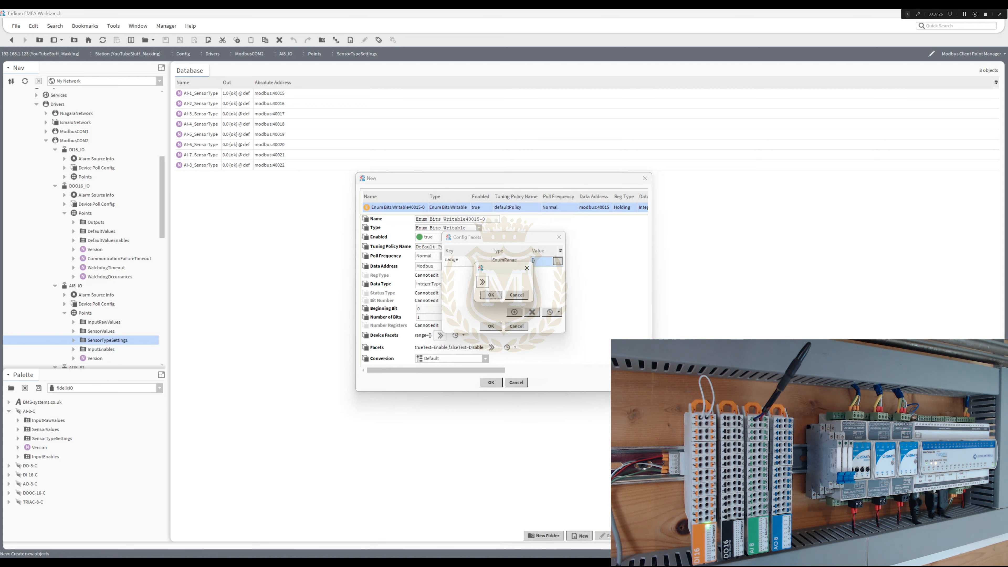
pyautogui.click(490, 326)
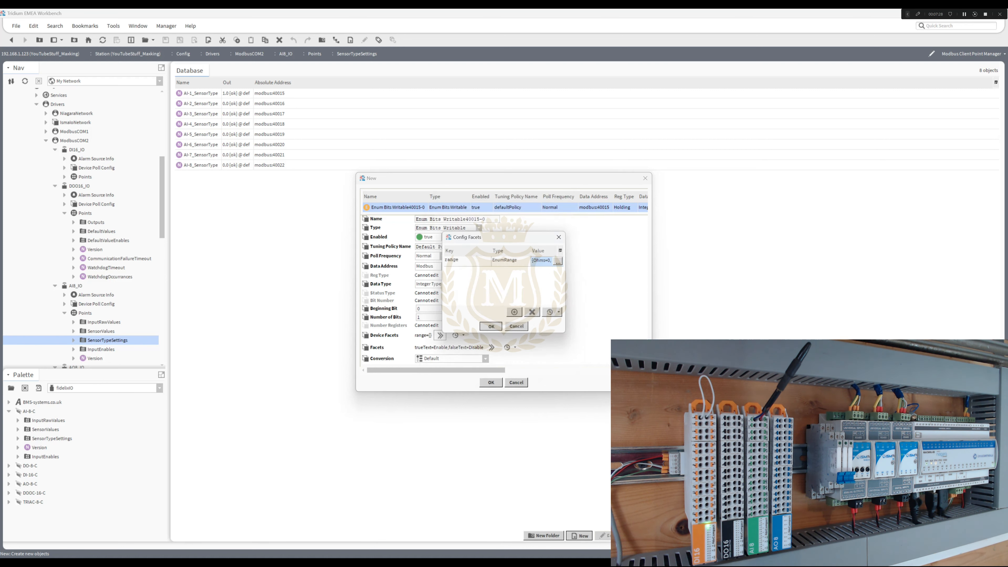
# - Apply the same sensor type range to the point's facets and create the Enum Bits Writable point
pyautogui.click(509, 348)
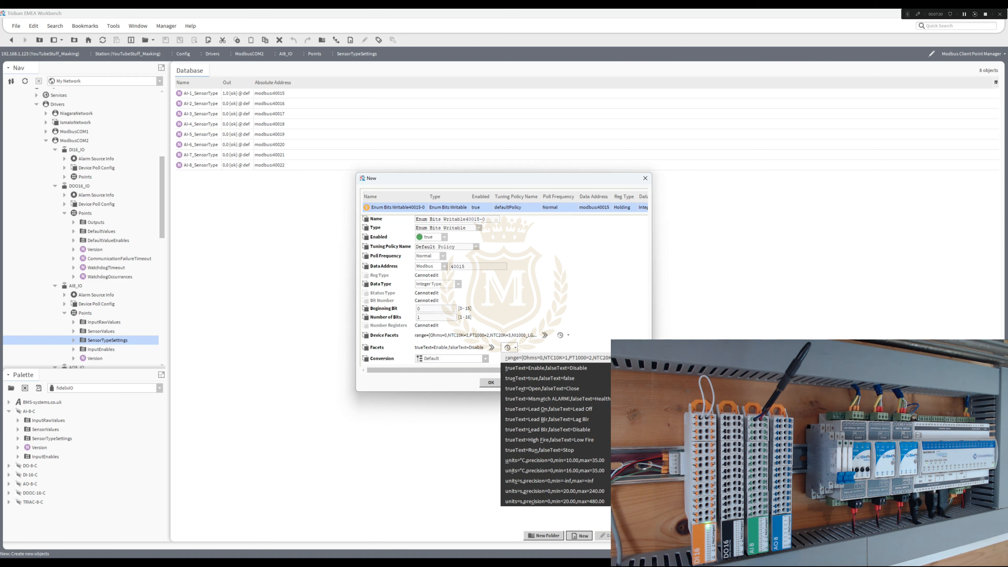
pyautogui.click(522, 358)
pyautogui.click(490, 382)
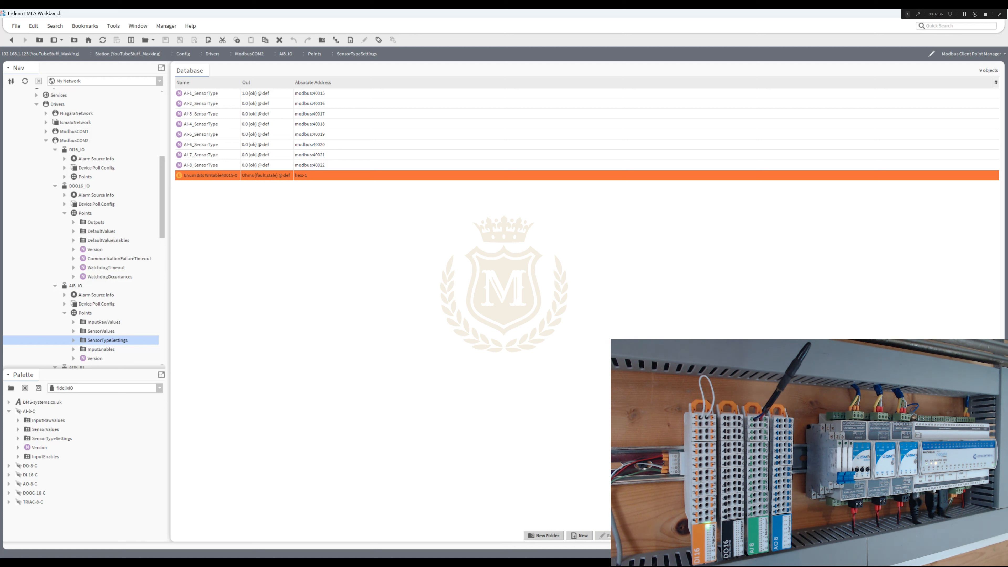
# - Delete the original AI-1_SensorType numeric point from the SensorTypeSettings folder
pyautogui.click(238, 94)
pyautogui.rightClick(238, 94)
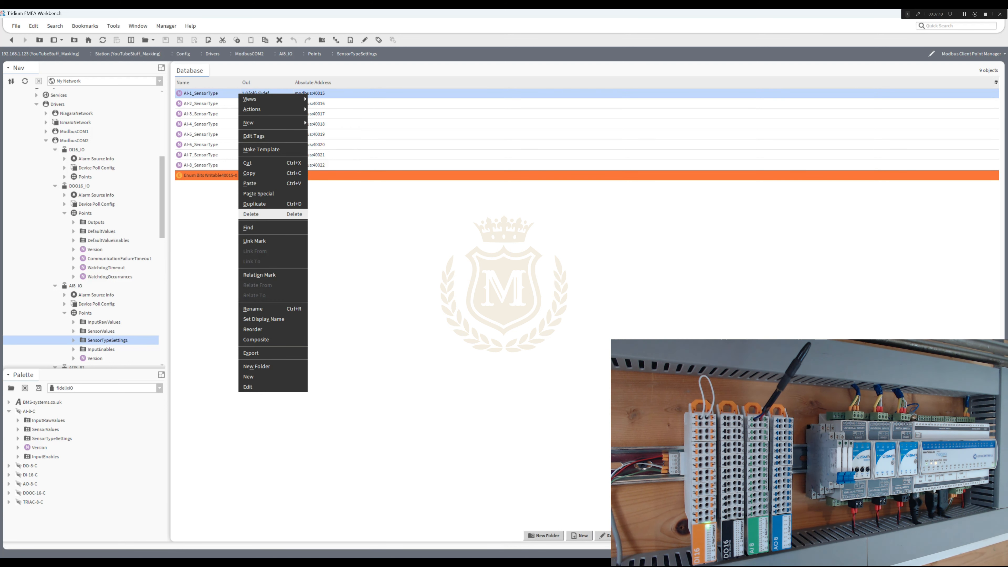
pyautogui.click(254, 214)
# - Set the data address of the new Enum Bits Writable point to Modbus format, 40015
pyautogui.doubleClick(210, 165)
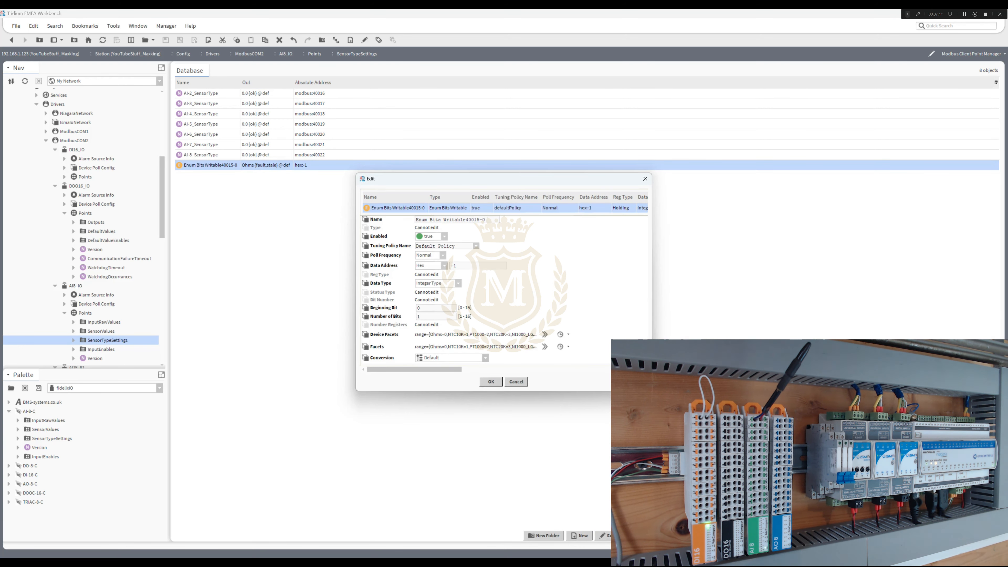
pyautogui.click(444, 265)
pyautogui.click(431, 291)
pyautogui.doubleClick(453, 265)
pyautogui.write('40015')
pyautogui.click(491, 381)
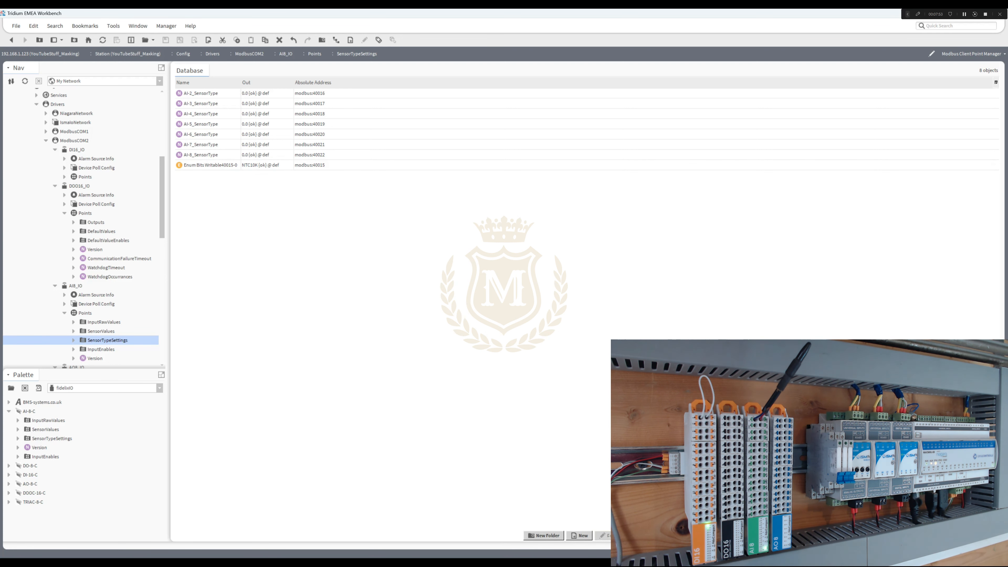
# - Rename the new Enum Bits Writable point to AI-1_SensorType, reusing the name text of AI-2_SensorType
pyautogui.moveTo(241, 83); pyautogui.dragTo(258, 82)
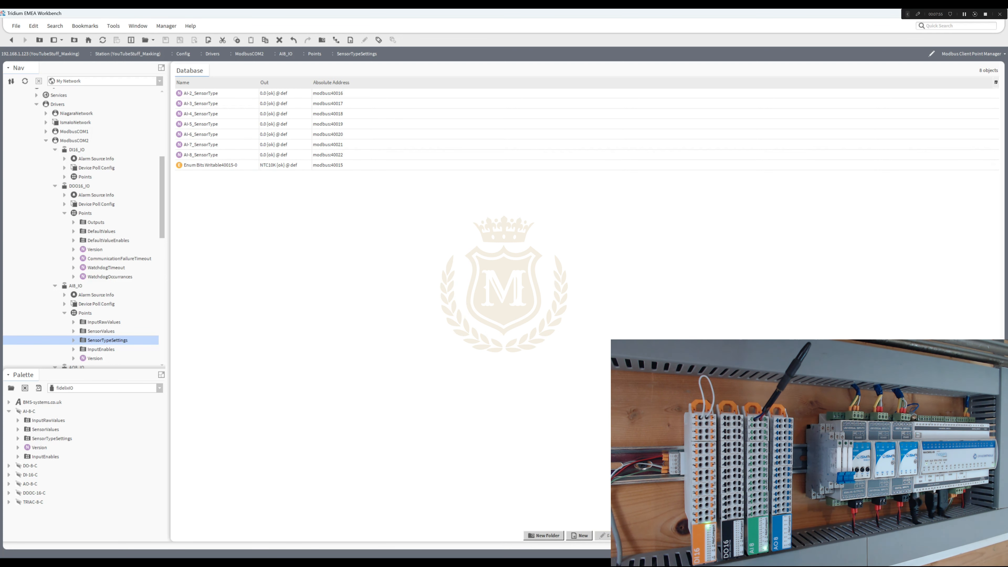
pyautogui.rightClick(197, 93)
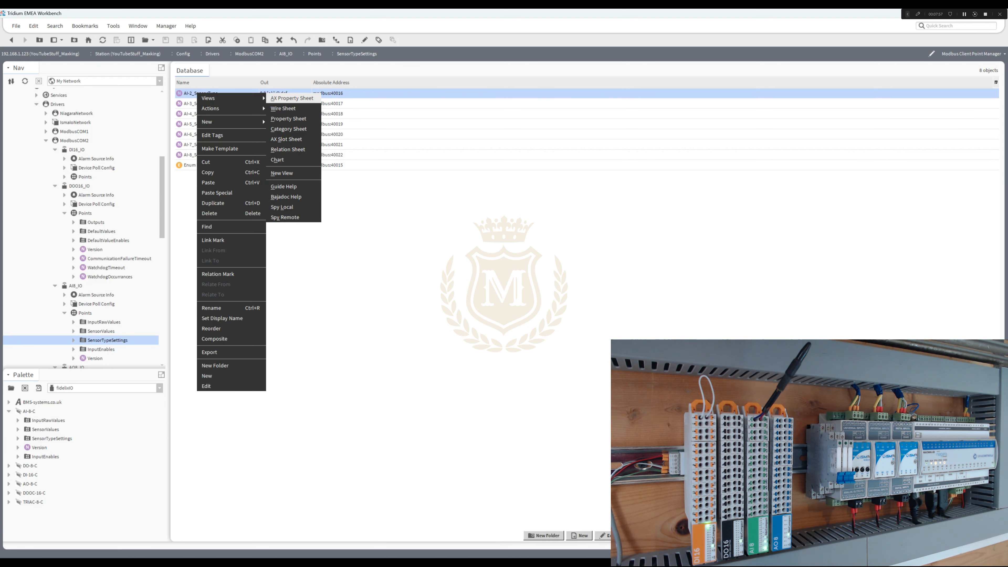
pyautogui.click(211, 307)
pyautogui.hotkey('ctrl', 'c')
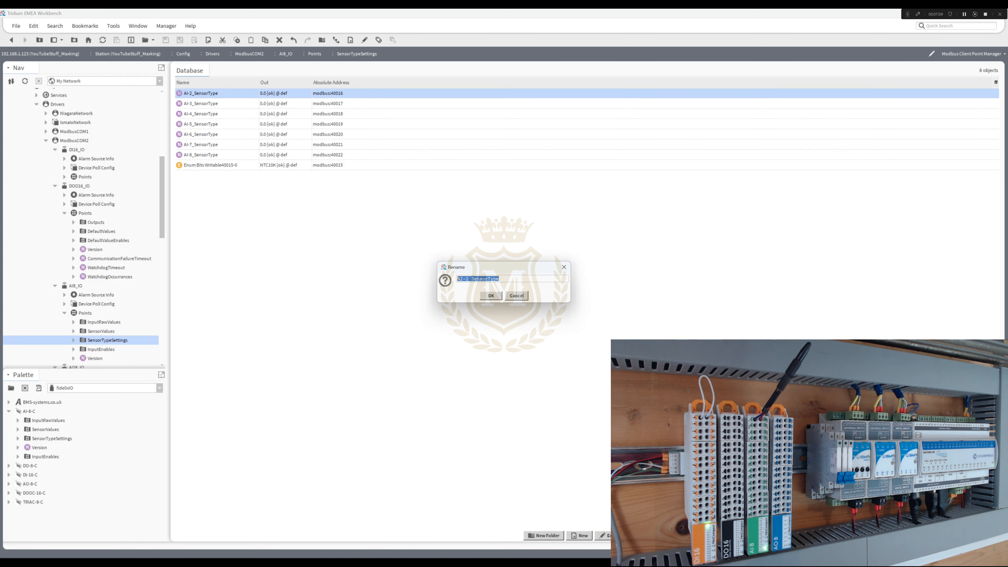
pyautogui.press('Return')
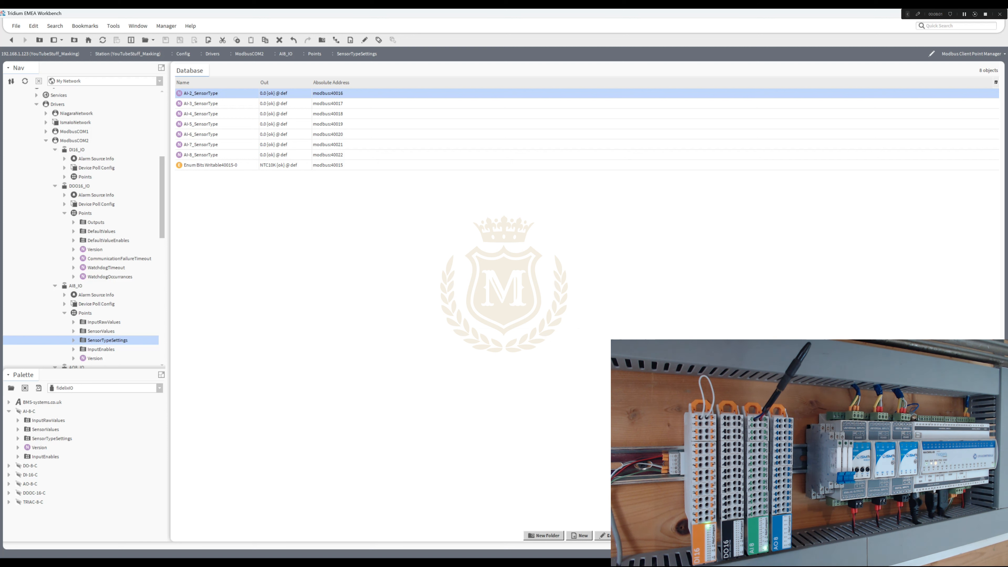
pyautogui.rightClick(223, 165)
pyautogui.click(238, 380)
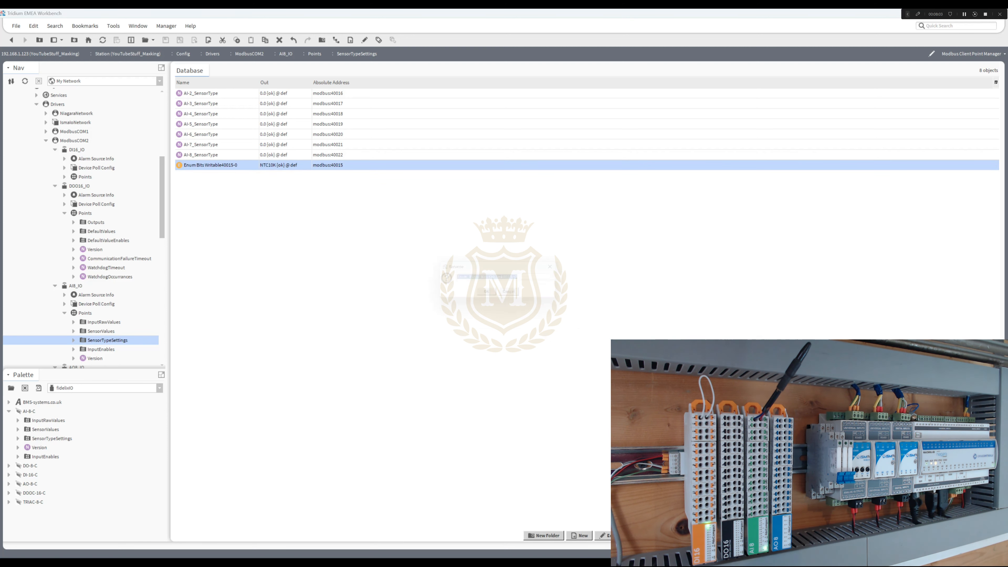
pyautogui.hotkey('ctrl', 'v')
pyautogui.moveTo(466, 278); pyautogui.dragTo(468, 279)
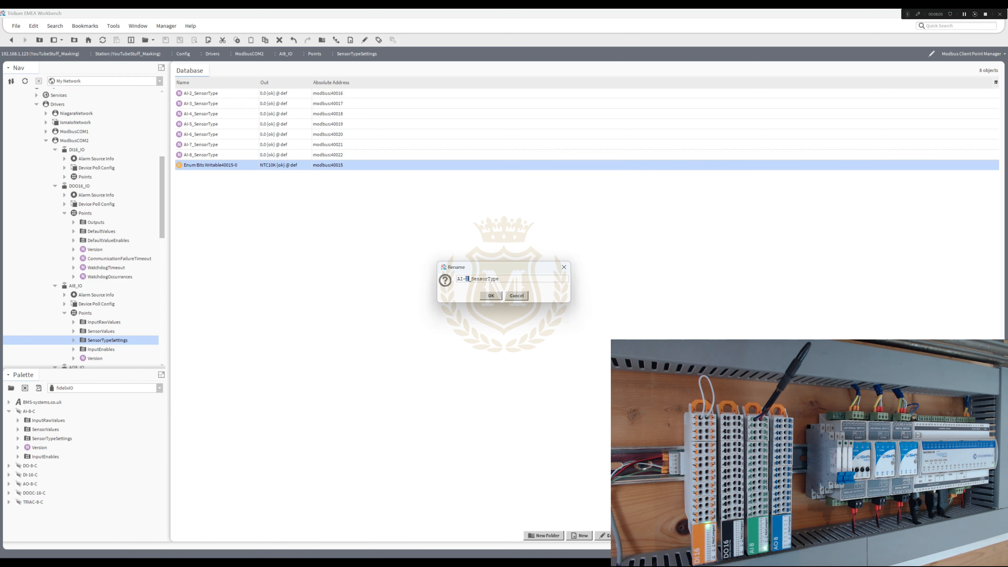
pyautogui.write('1')
pyautogui.press('Return')
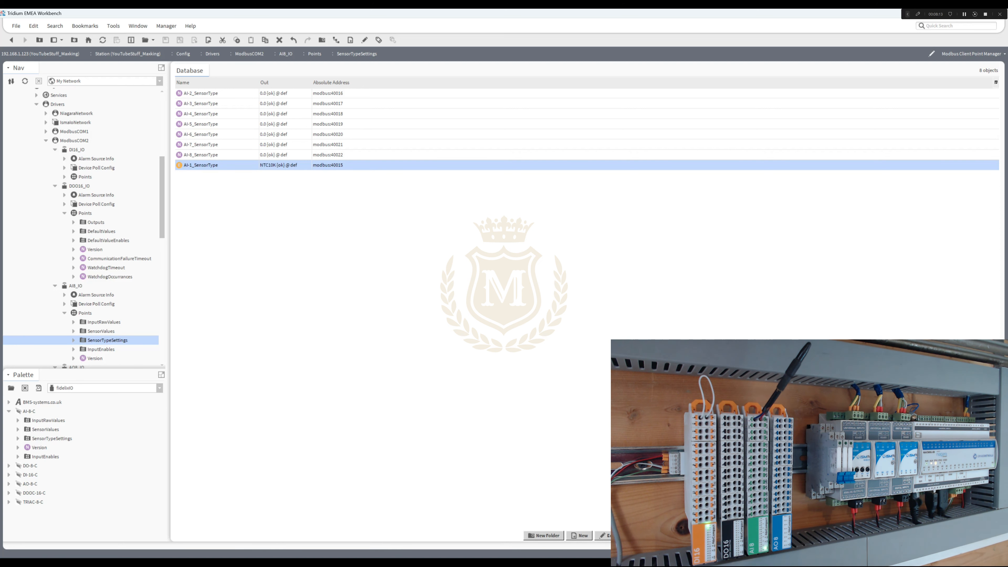
# - Set the value of the AI-1_SensorType point to Ohms
pyautogui.rightClick(236, 166)
pyautogui.moveTo(254, 181)
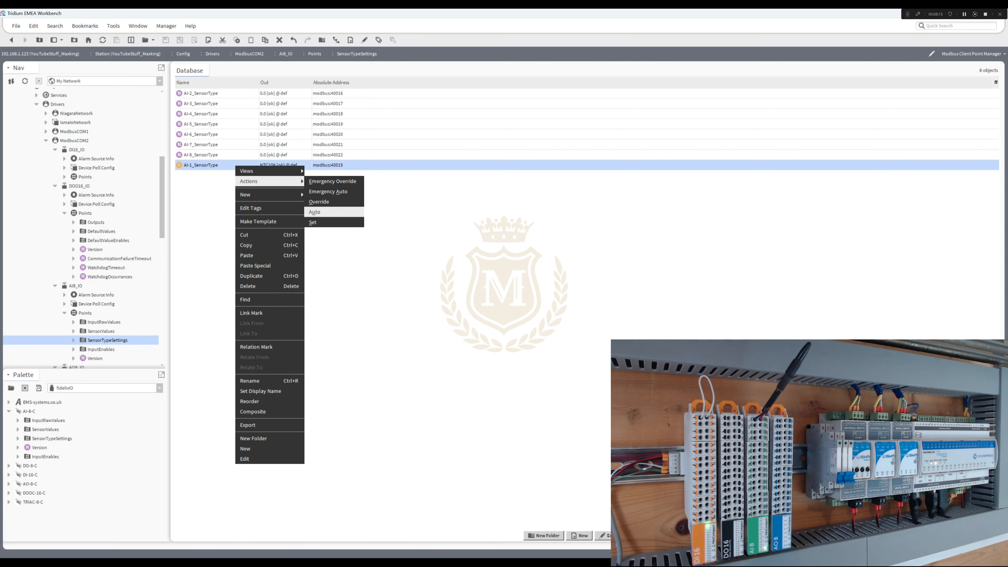
pyautogui.click(313, 222)
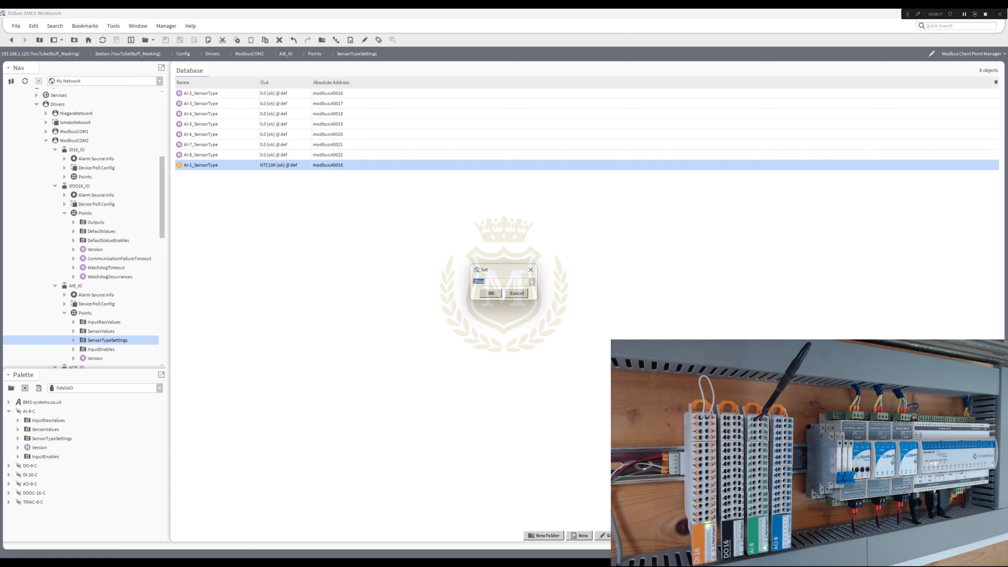
pyautogui.click(532, 281)
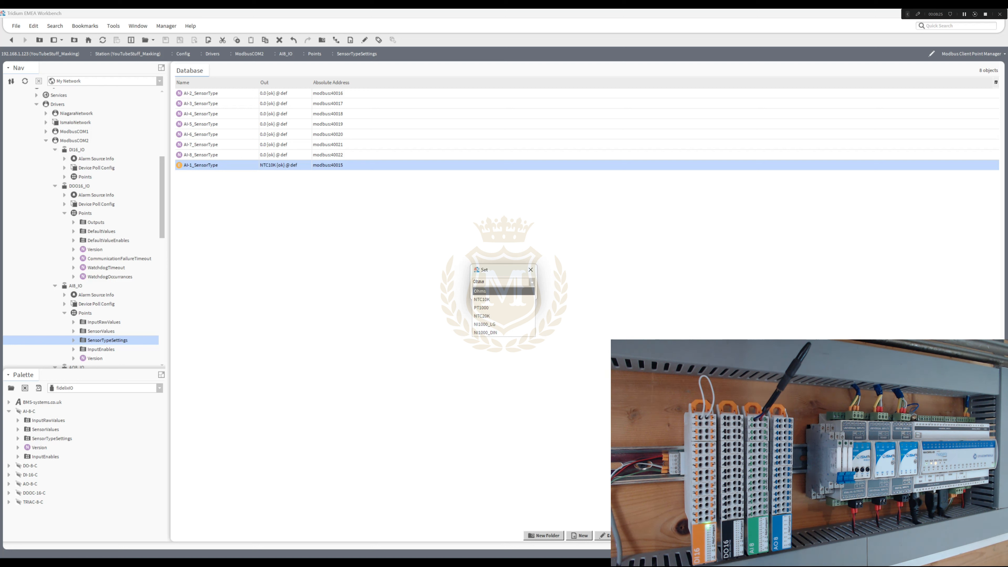
pyautogui.press('Return')
pyautogui.press('Return')
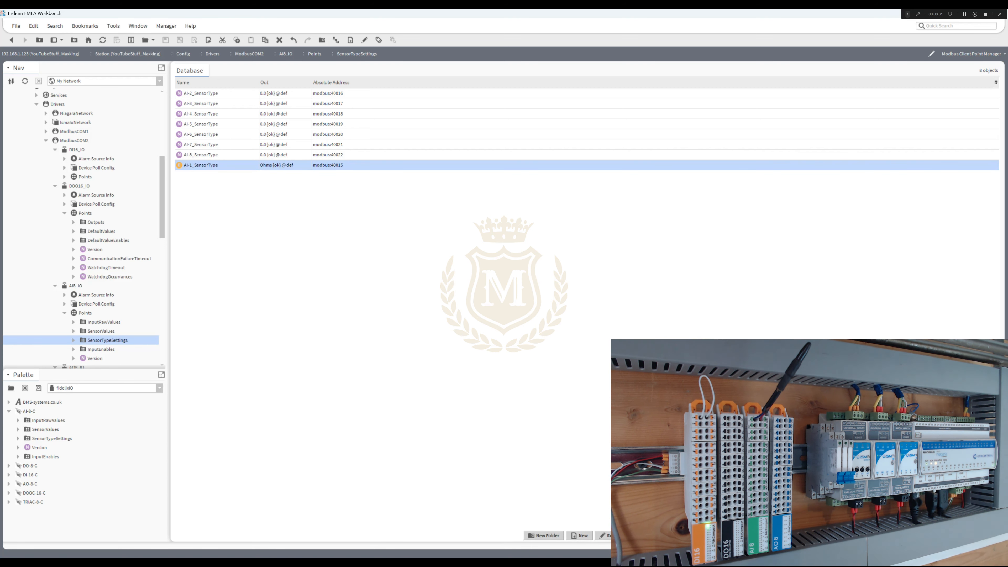
# - Check the output of AI-1_SensorValue in the AI8_IO SensorValues folder
pyautogui.doubleClick(101, 331)
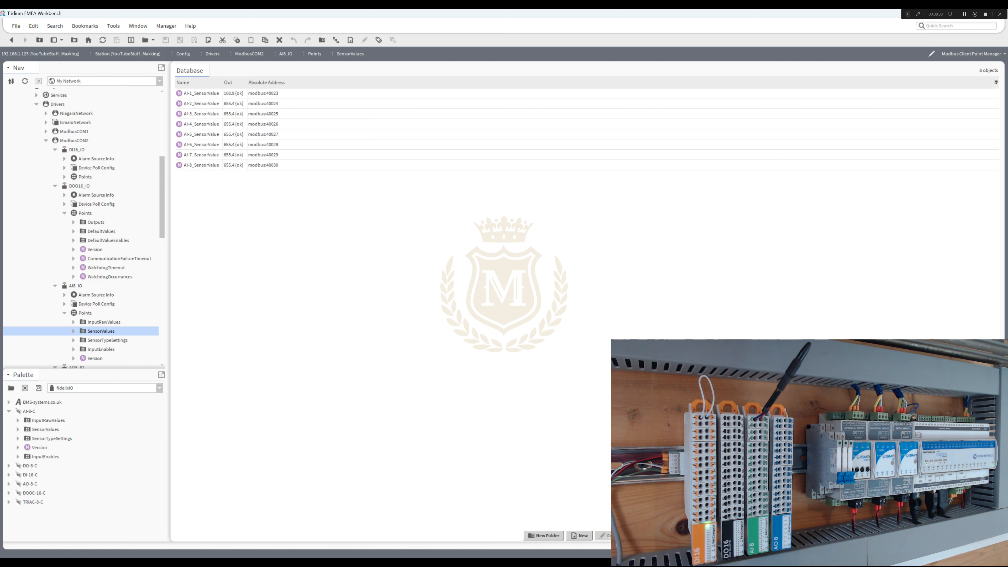
pyautogui.click(203, 93)
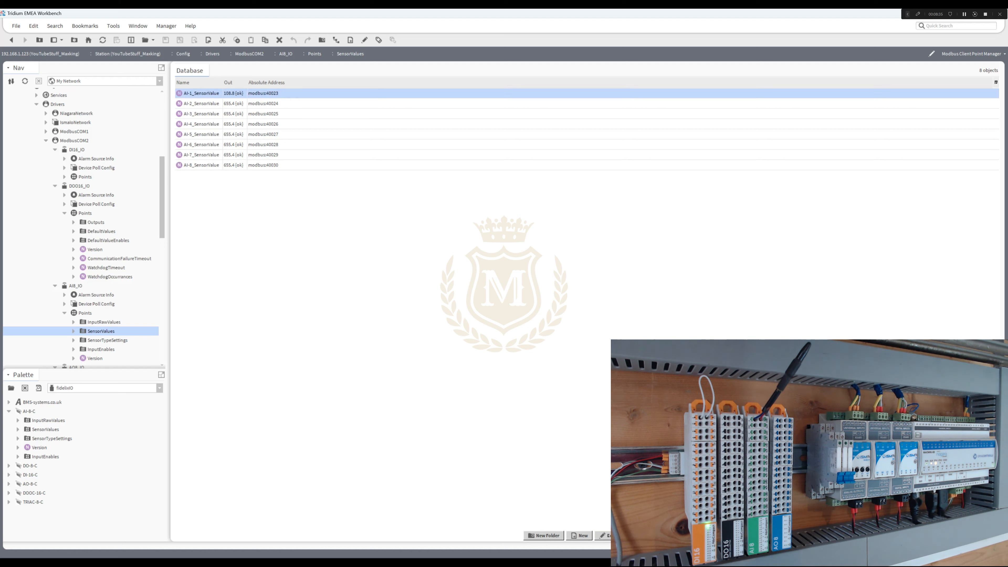
# - Set the value of the AI-1_SensorType point in the AI8_IO SensorTypeSettings folder to NTC10K
pyautogui.doubleClick(107, 340)
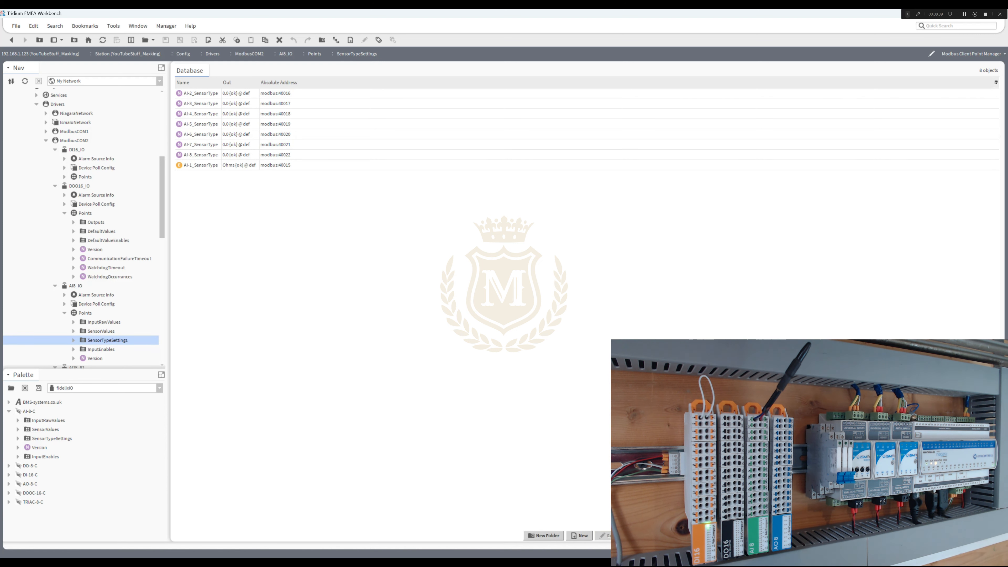
pyautogui.rightClick(202, 165)
pyautogui.moveTo(222, 179)
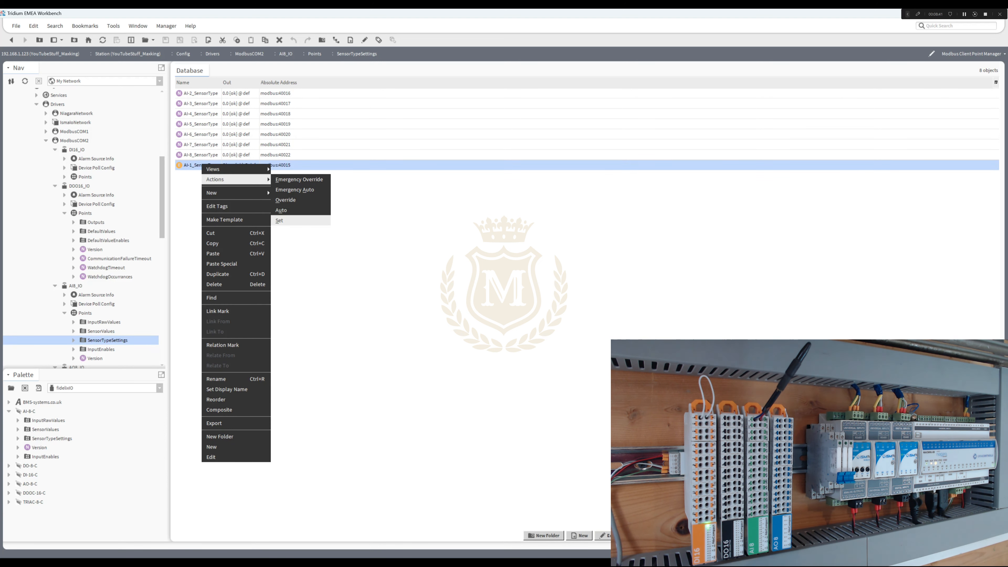
pyautogui.click(280, 221)
pyautogui.click(532, 282)
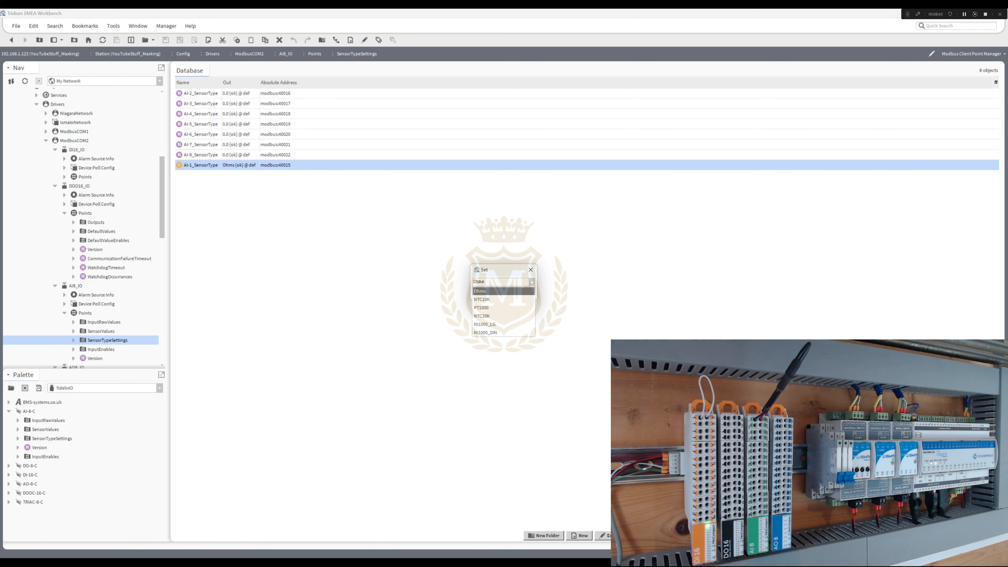
pyautogui.click(501, 300)
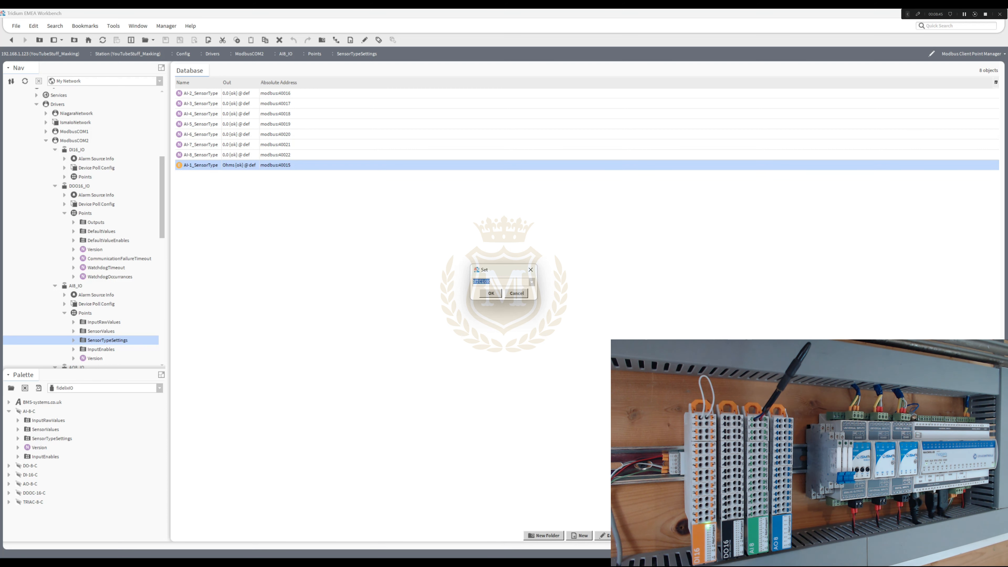
pyautogui.press('Return')
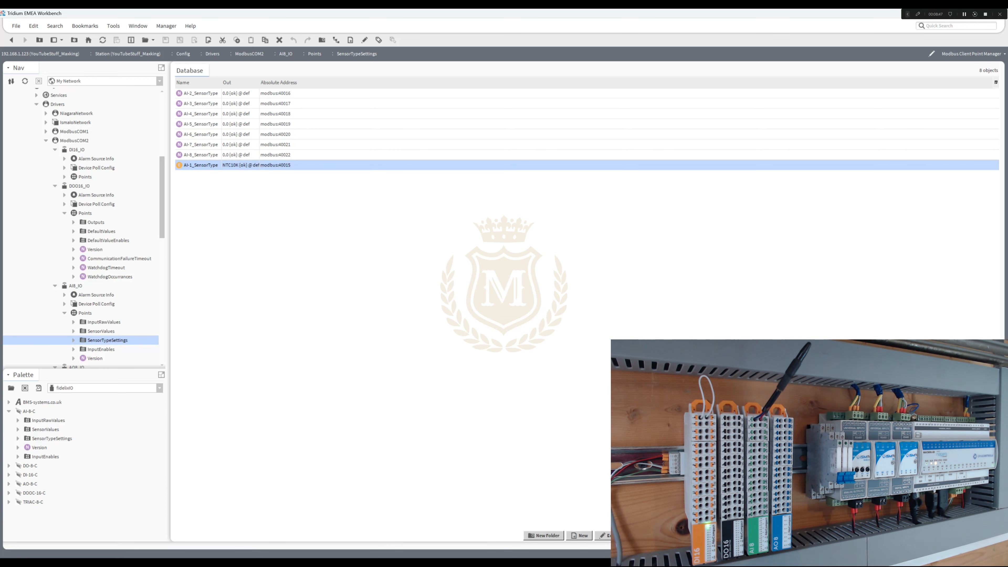
# - Check the AI-1_SensorValue reading in the AI8_IO SensorValues folder with the new sensor type
pyautogui.click(104, 322)
pyautogui.doubleClick(101, 331)
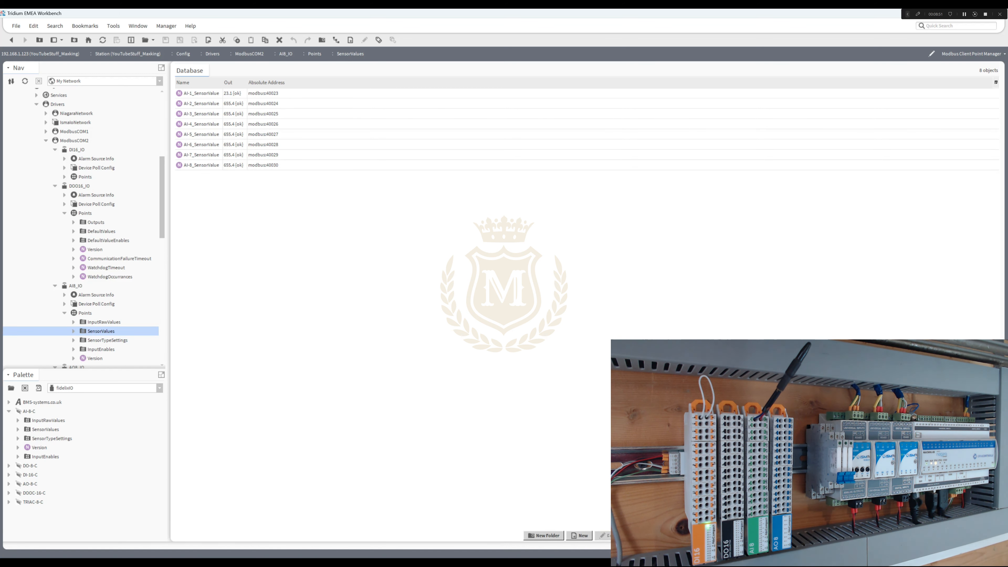
pyautogui.click(201, 93)
# - Set the units facet of the AI-1_SensorValue point to temperature in celsius (°C)
pyautogui.doubleClick(201, 93)
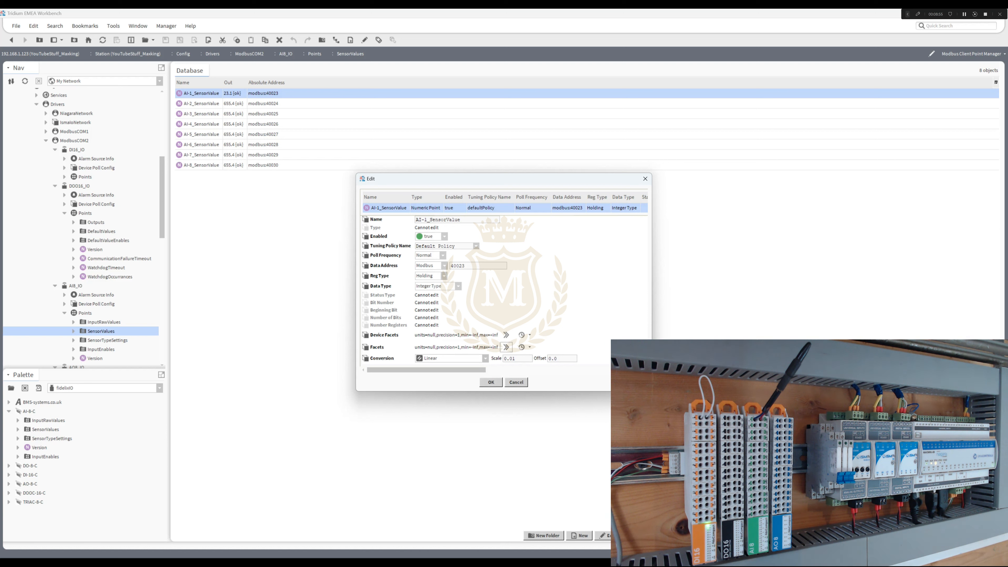
pyautogui.click(506, 347)
pyautogui.click(558, 261)
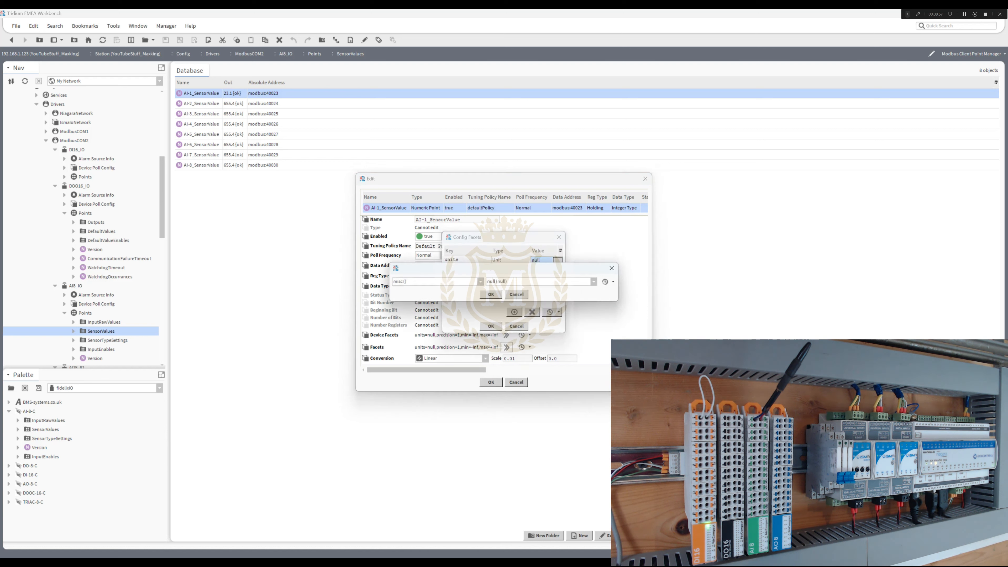
pyautogui.click(480, 282)
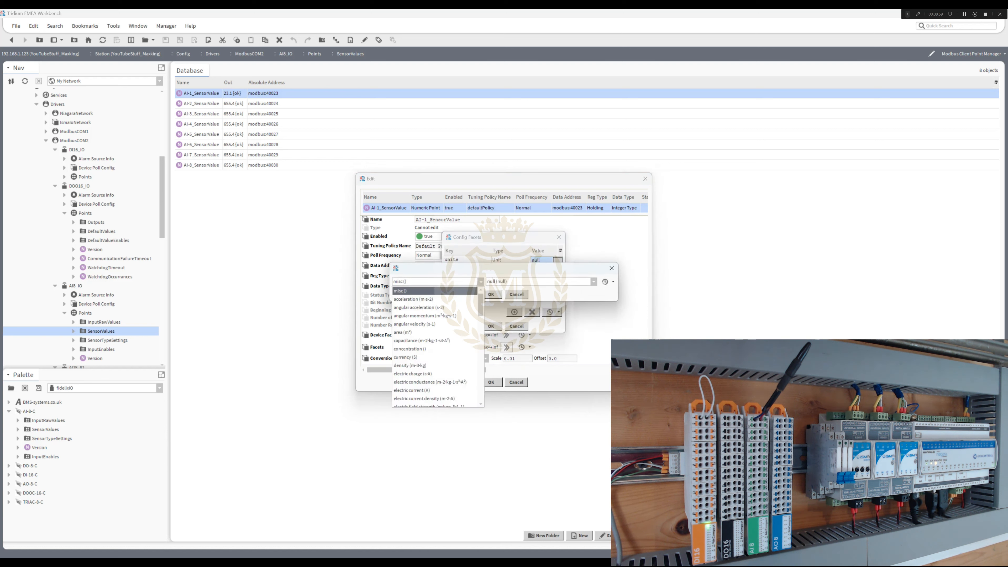
pyautogui.scroll(-15, 437, 345)
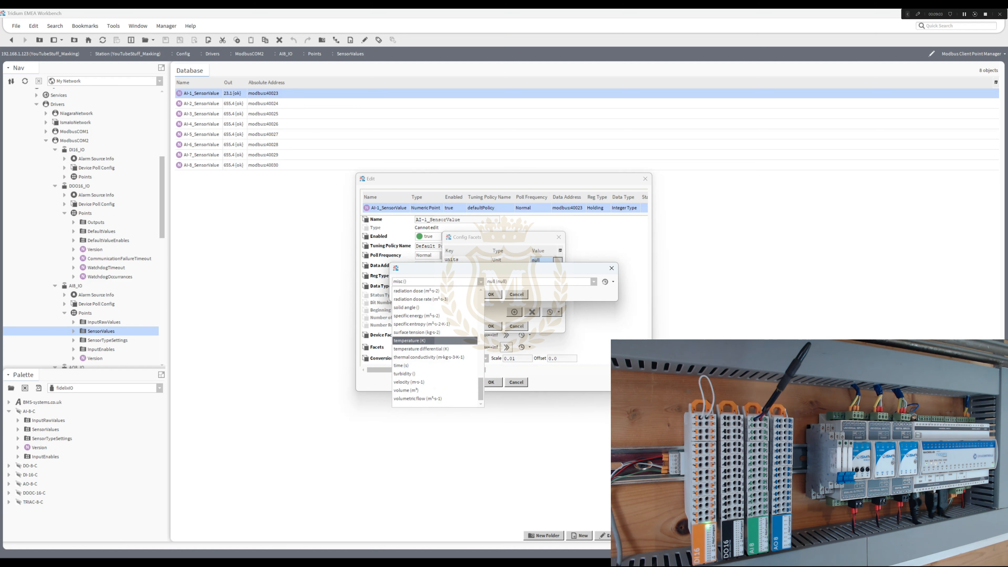
pyautogui.click(409, 340)
pyautogui.click(560, 281)
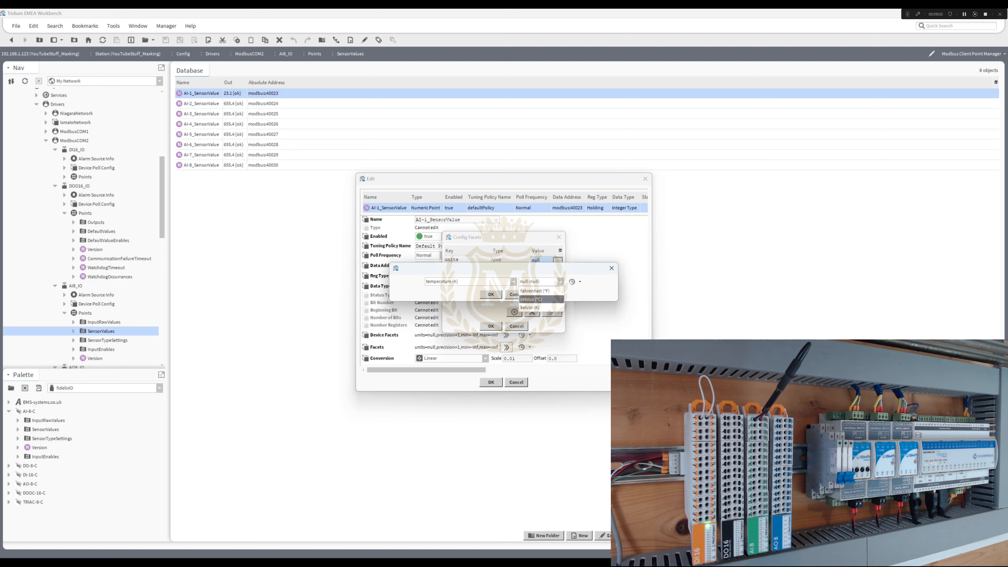
pyautogui.click(539, 299)
pyautogui.click(491, 294)
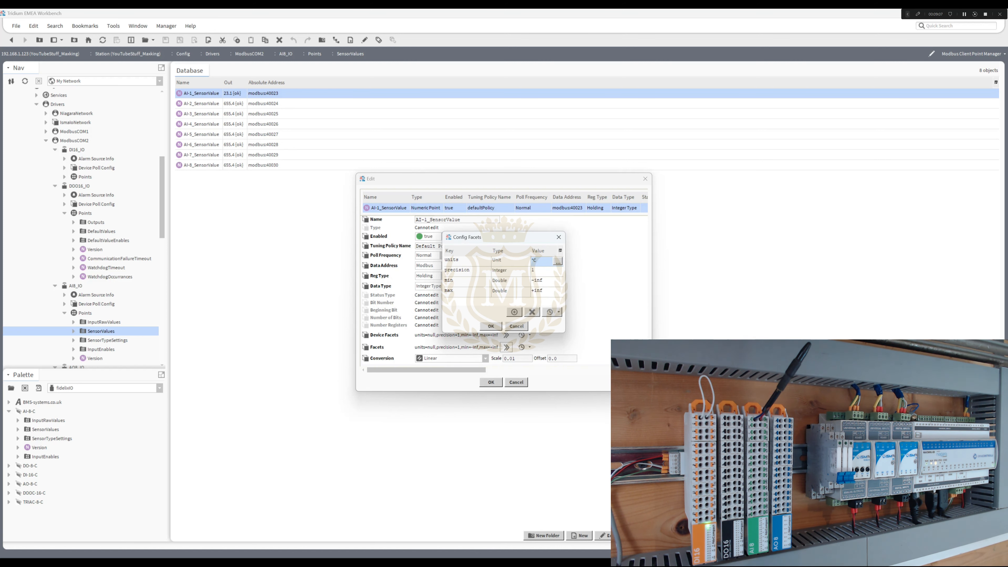
pyautogui.click(490, 325)
pyautogui.click(491, 382)
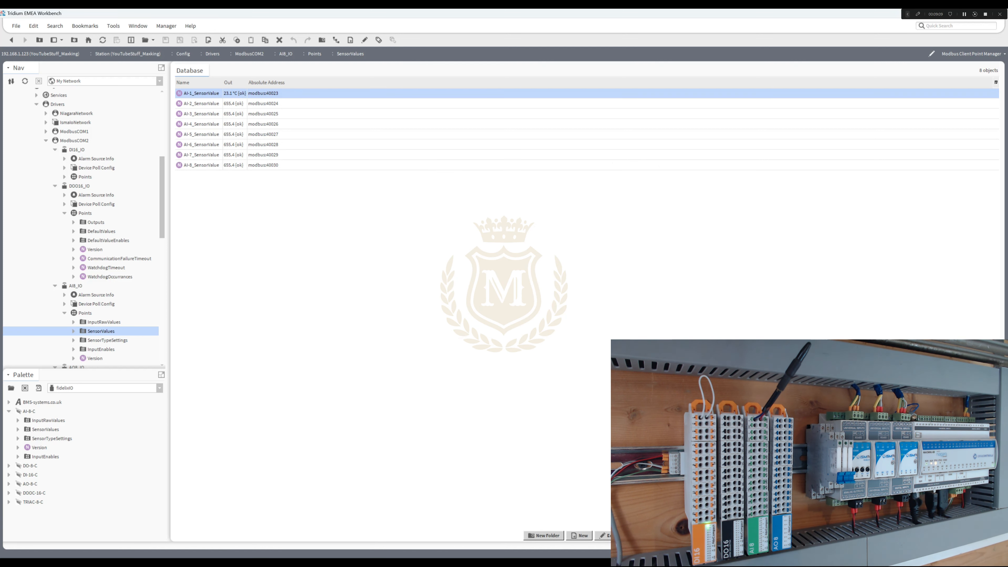
pyautogui.click(490, 382)
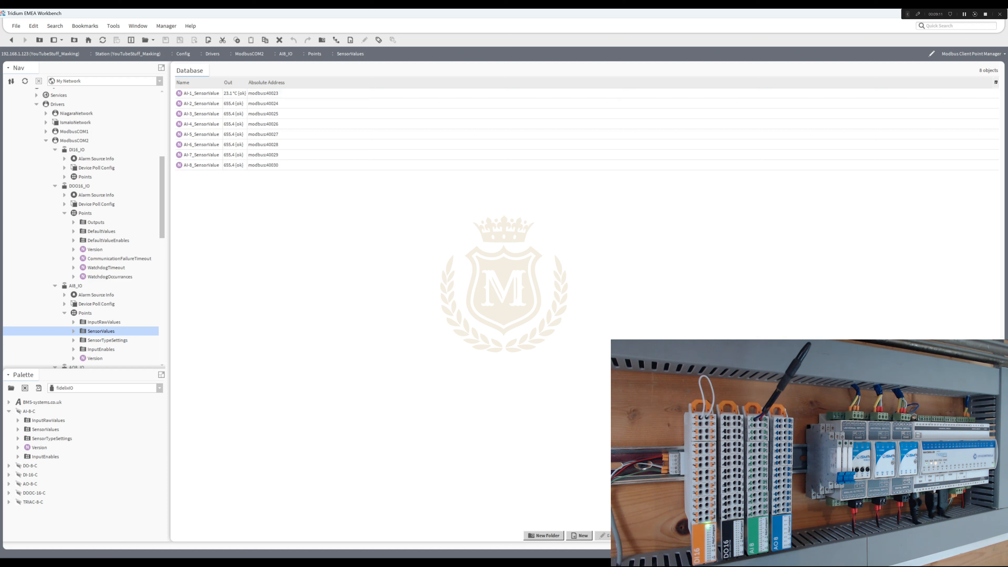
pyautogui.click(201, 93)
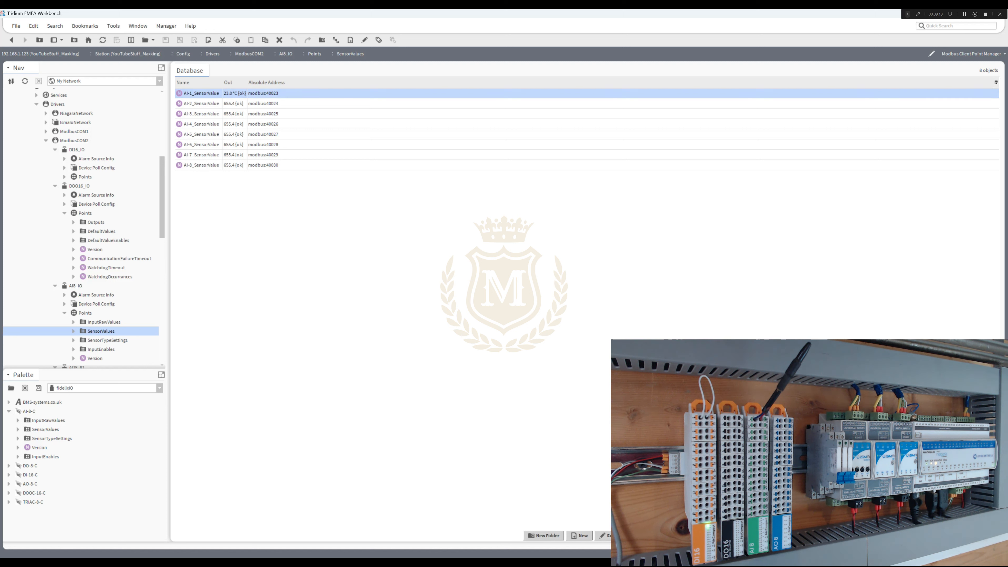
# - Duplicate the AI-1_SensorType enum point in the SensorTypeSettings folder under the name AI-2_SensorTypehh
pyautogui.doubleClick(108, 340)
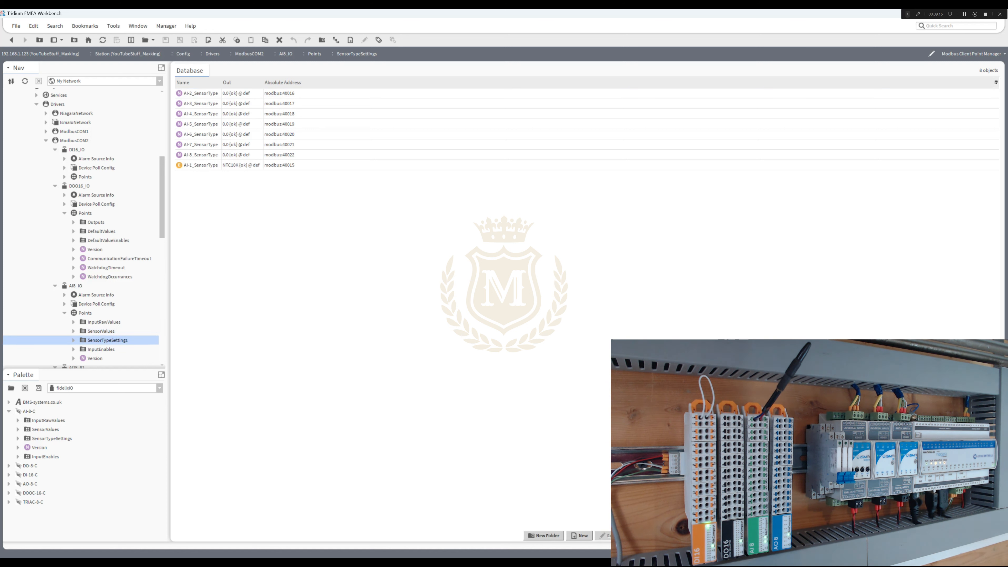
pyautogui.click(201, 165)
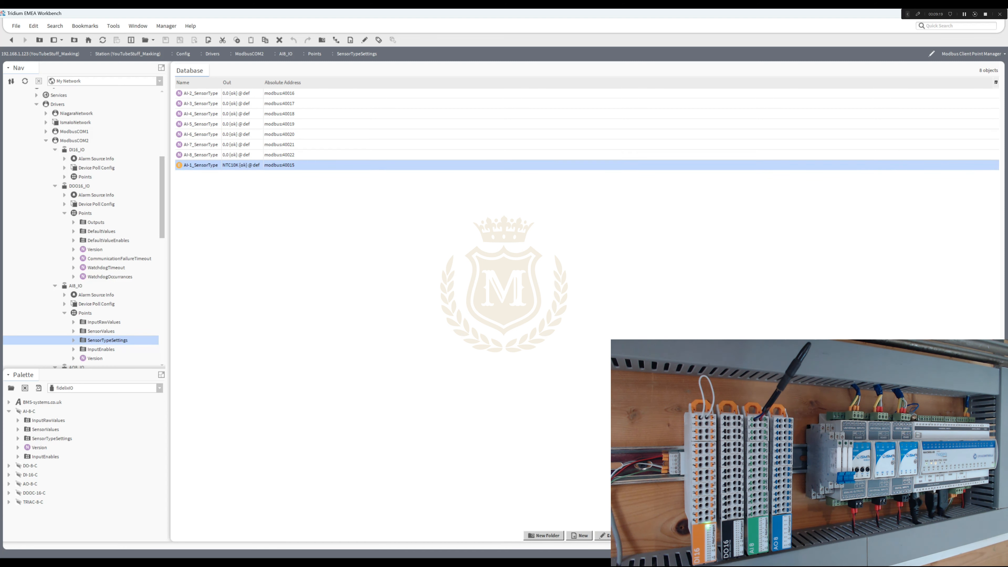
pyautogui.rightClick(218, 165)
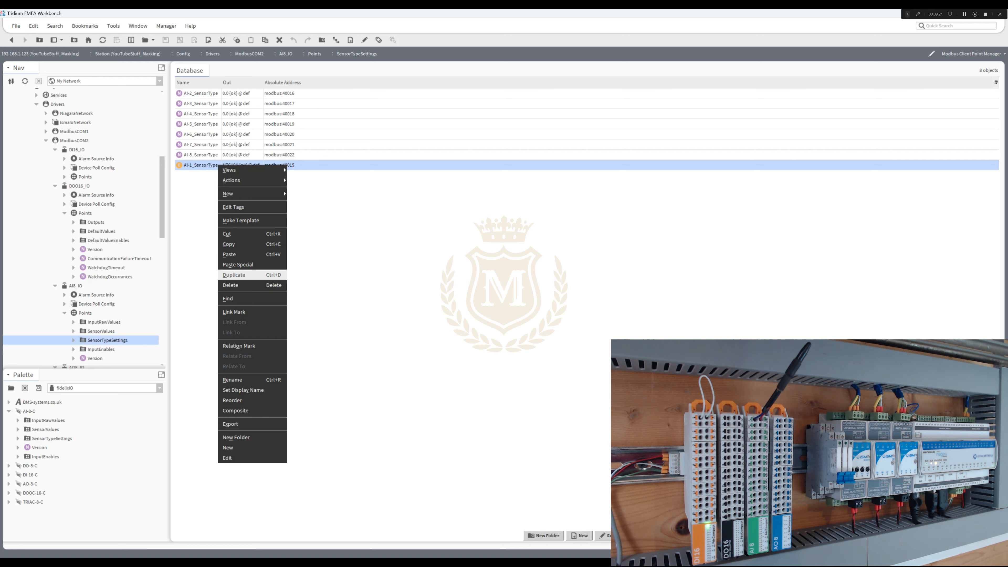
pyautogui.click(234, 274)
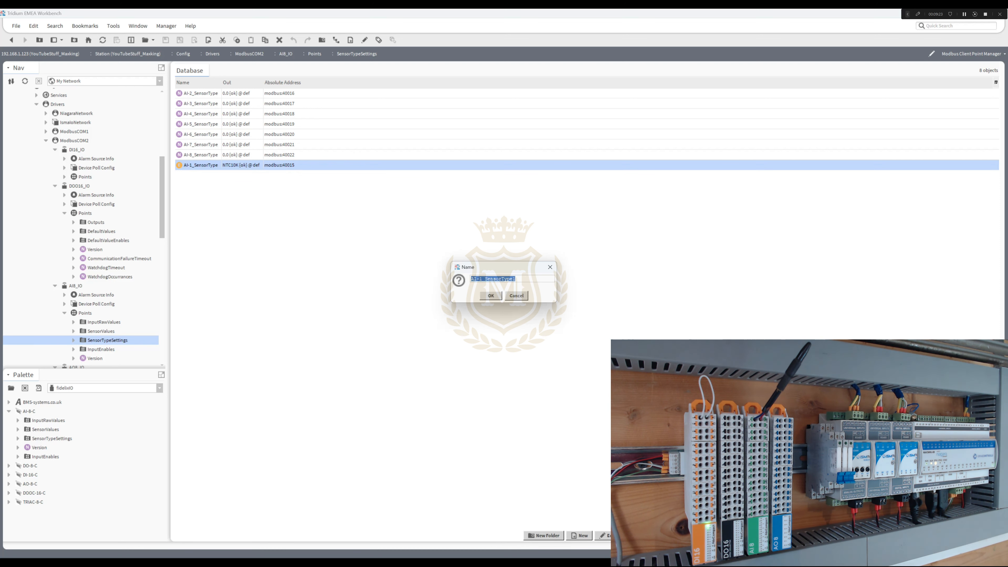
pyautogui.moveTo(479, 279); pyautogui.dragTo(483, 278)
pyautogui.click(490, 296)
# - Check the data address of the numeric AI-2_SensorType point and delete that point
pyautogui.doubleClick(201, 93)
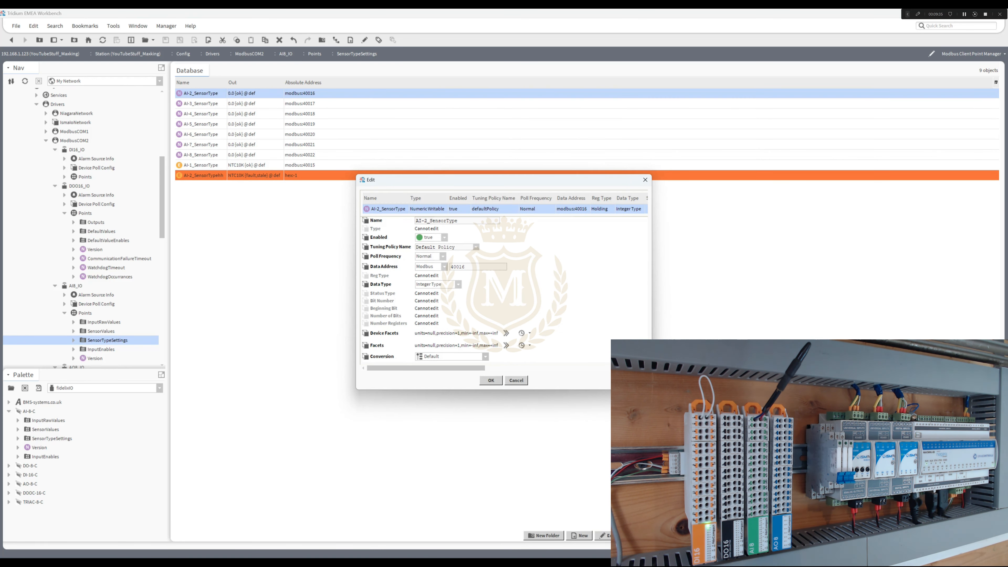
pyautogui.click(490, 380)
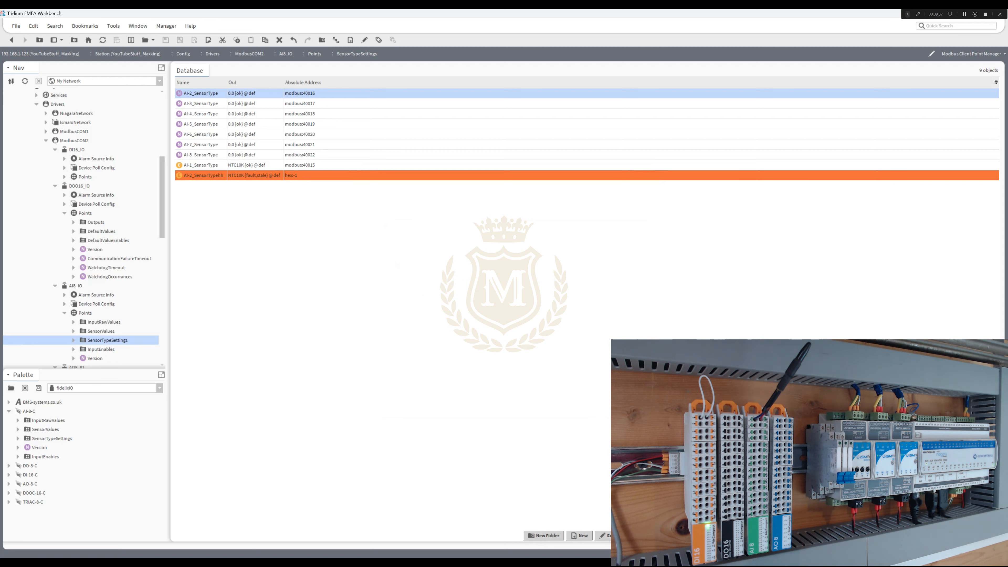
pyautogui.rightClick(236, 93)
pyautogui.click(250, 206)
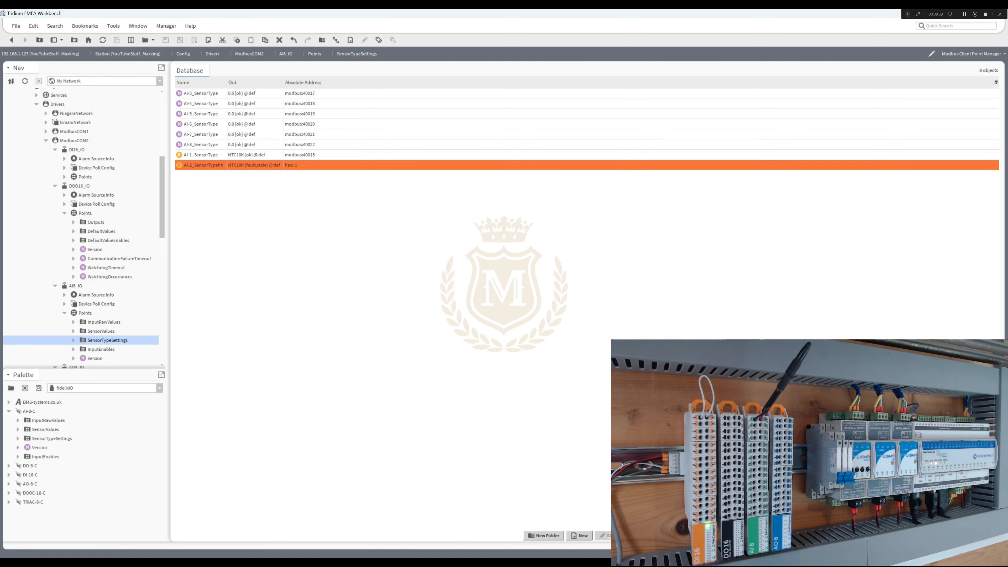
# - Set the data address of the AI-2_SensorTypehh point to Modbus format, 40016
pyautogui.doubleClick(203, 165)
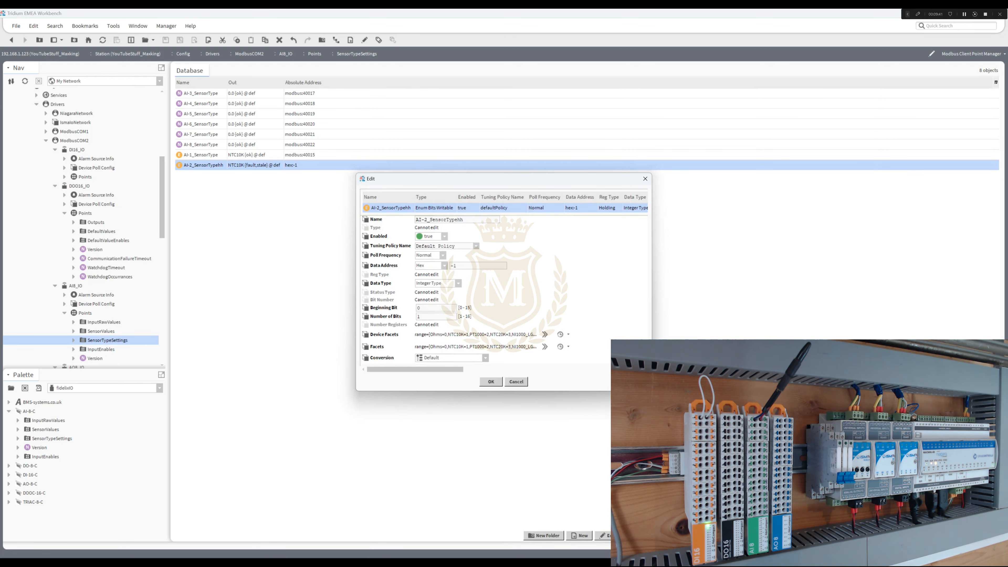
pyautogui.click(444, 266)
pyautogui.click(430, 291)
pyautogui.doubleClick(454, 265)
pyautogui.write('40016')
pyautogui.click(491, 382)
# - Rename the AI-2_SensorTypehh point to AI-2_SensorType
pyautogui.rightClick(197, 166)
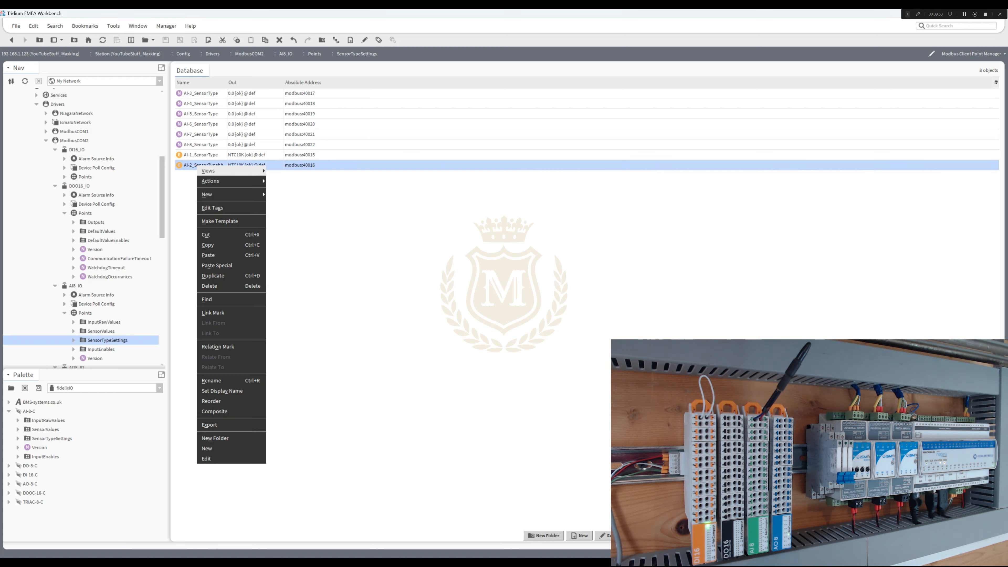
pyautogui.click(211, 380)
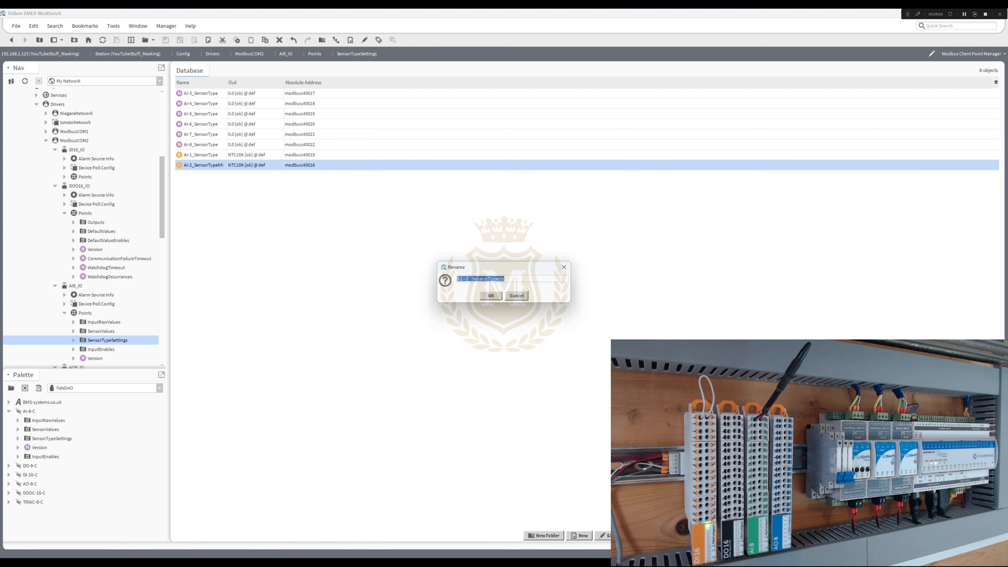
pyautogui.press('End')
pyautogui.hotkey('shift', 'Left')
pyautogui.hotkey('shift', 'Left')
pyautogui.press('BackSpace')
pyautogui.press('Return')
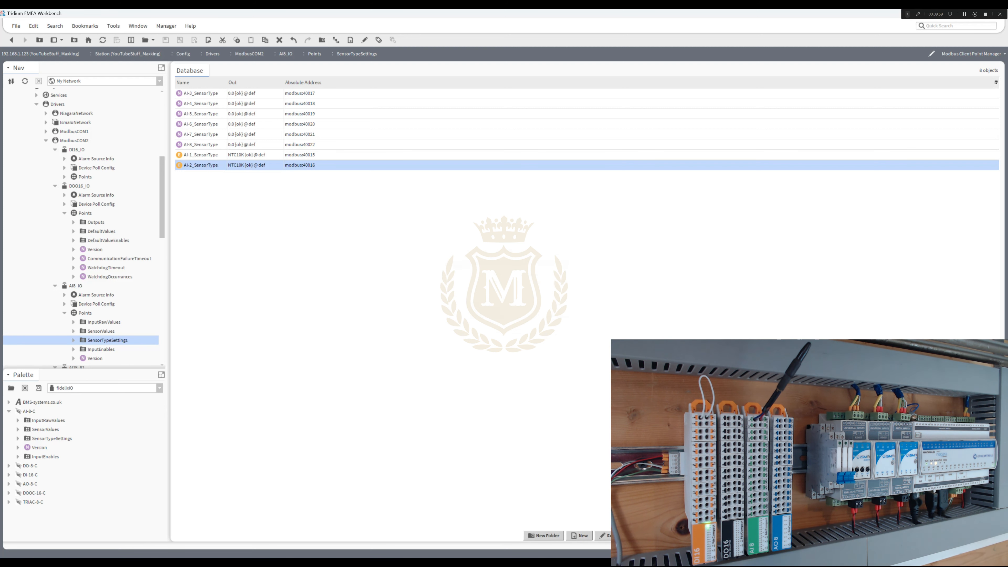
# - Reorder the SensorTypeSettings folder so that AI-1_SensorType and AI-2_SensorType come before the other points
pyautogui.scroll(-2, 84, 239)
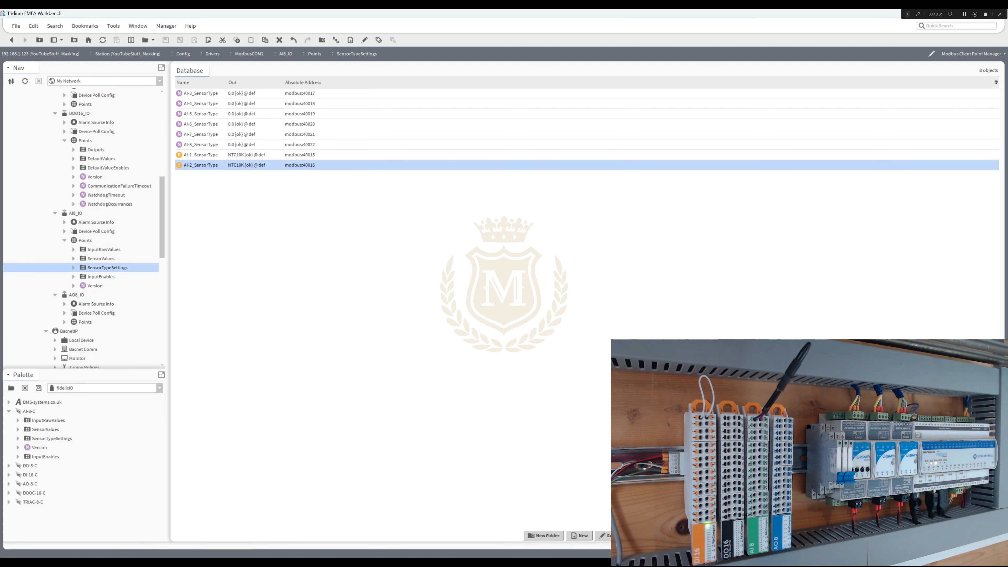
pyautogui.click(74, 267)
pyautogui.rightClick(103, 267)
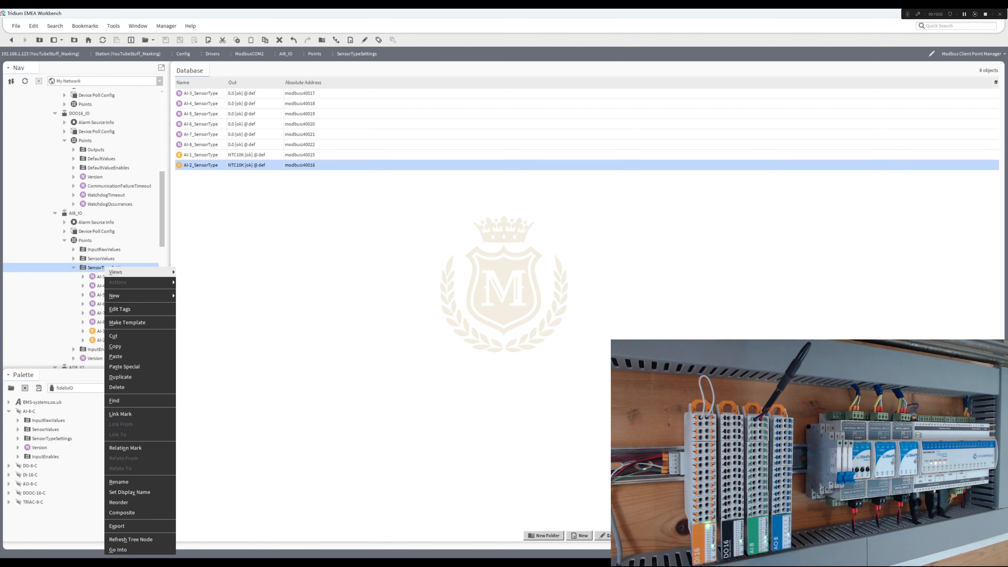
pyautogui.click(118, 502)
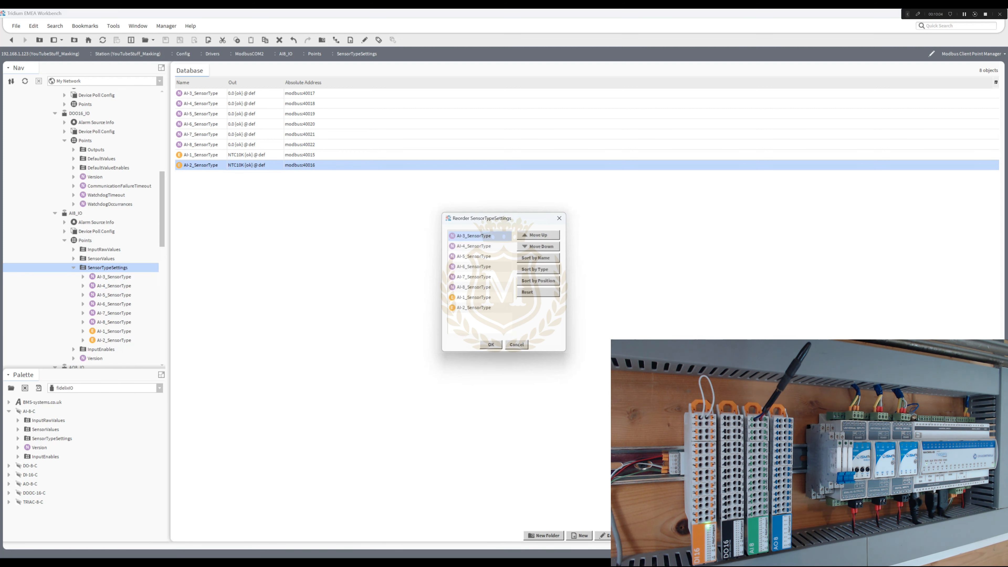
pyautogui.click(474, 297)
pyautogui.keyDown('shift'); pyautogui.click(474, 307); pyautogui.keyUp('shift')
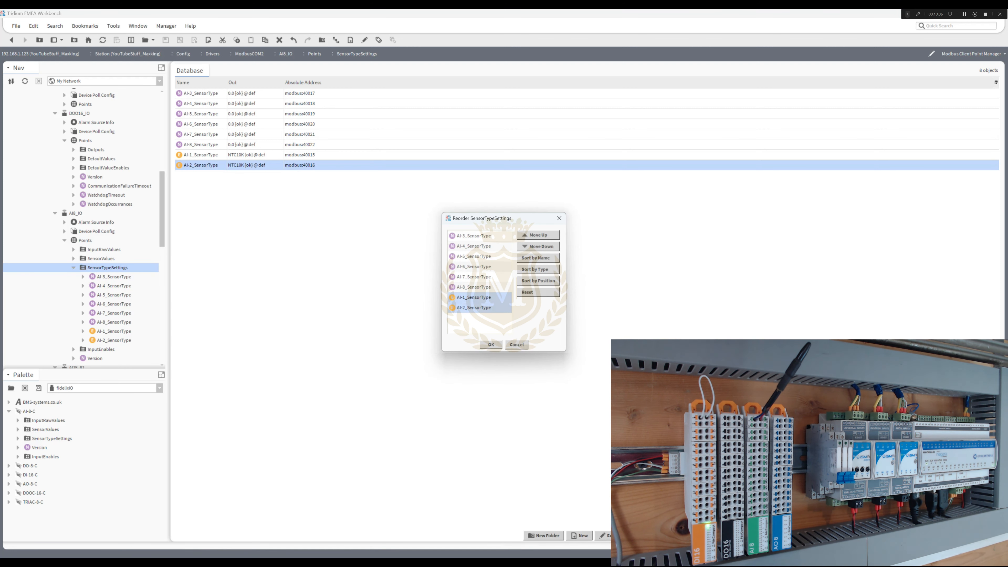
pyautogui.click(538, 235)
pyautogui.click(538, 234)
pyautogui.click(537, 235)
pyautogui.click(538, 235)
pyautogui.click(538, 235)
pyautogui.click(538, 234)
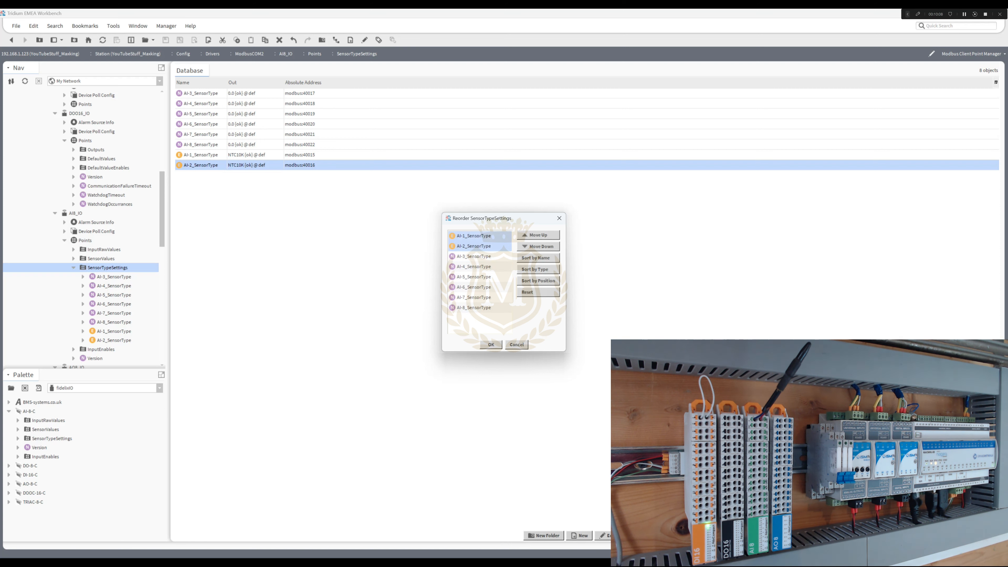
pyautogui.click(491, 344)
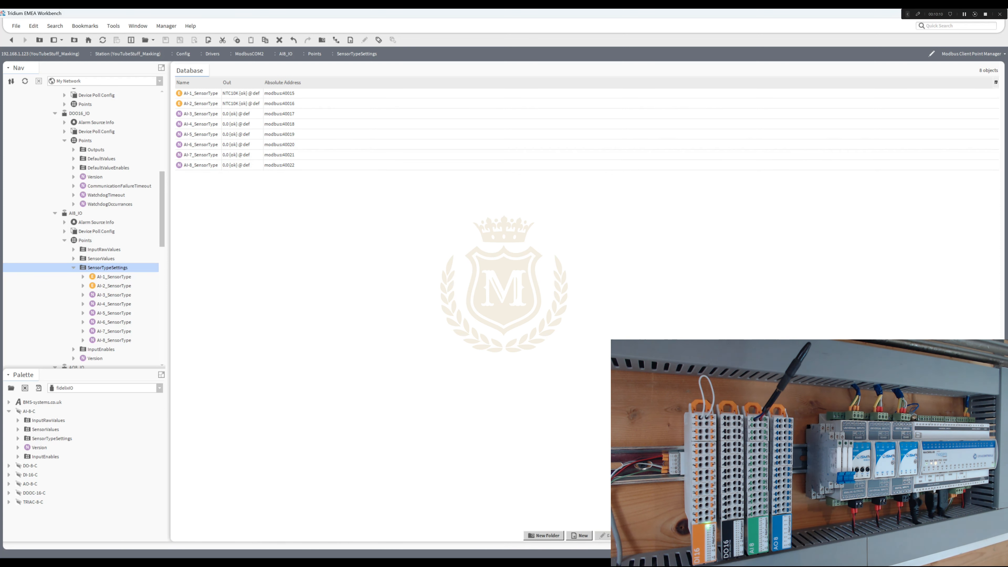
# - Set the value of the AI-2_SensorType point to Ohms
pyautogui.click(241, 103)
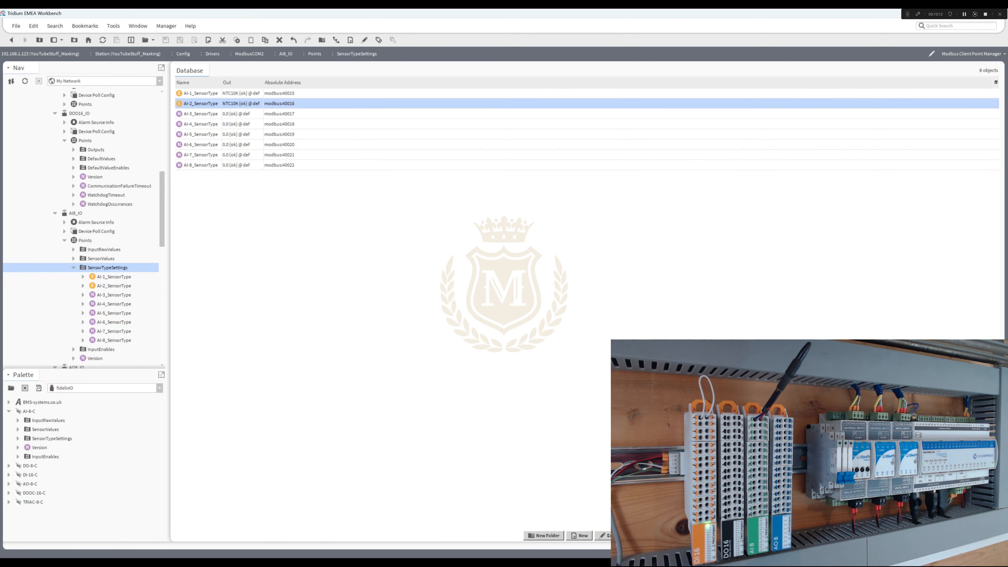
pyautogui.rightClick(241, 104)
pyautogui.moveTo(274, 118)
pyautogui.click(317, 160)
pyautogui.click(531, 282)
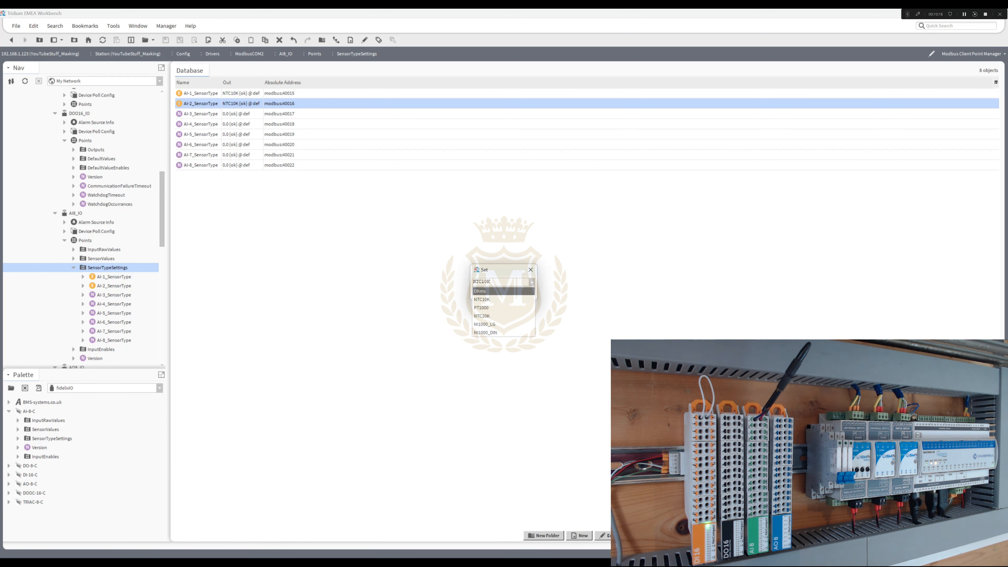
pyautogui.click(492, 291)
pyautogui.click(491, 294)
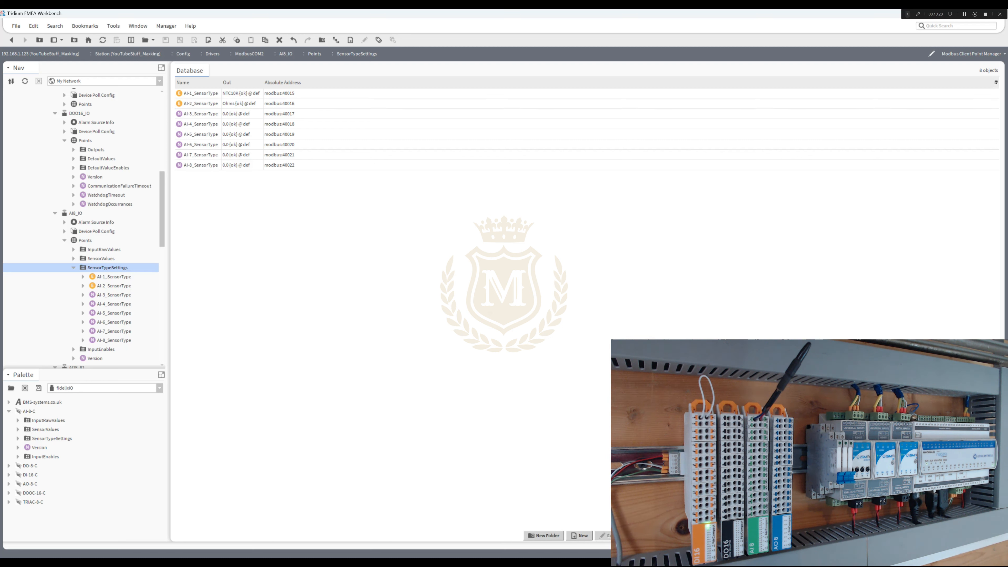
# - Compare the points in the SensorValues and SensorTypeSettings folders of AI8_IO
pyautogui.doubleClick(101, 259)
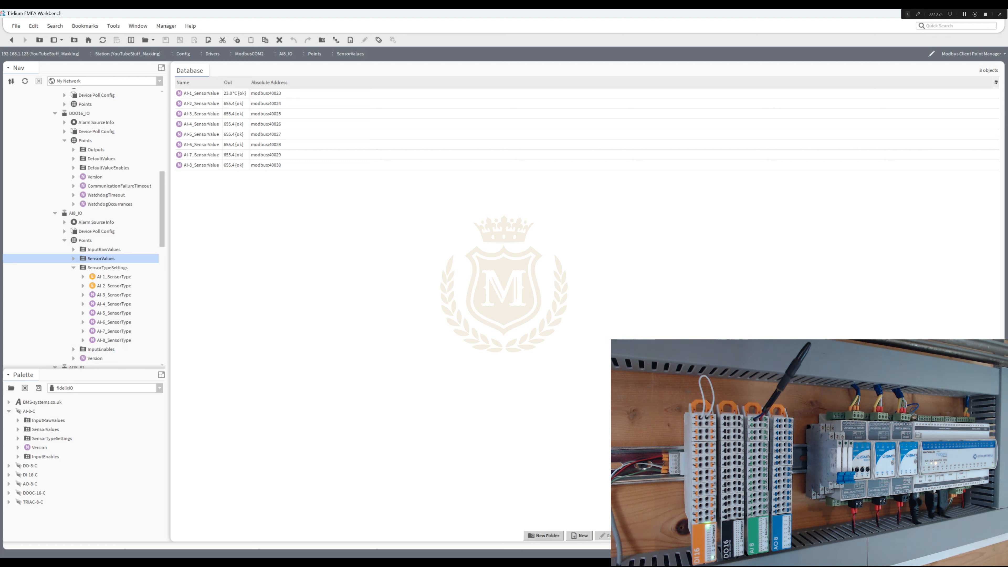
pyautogui.doubleClick(107, 267)
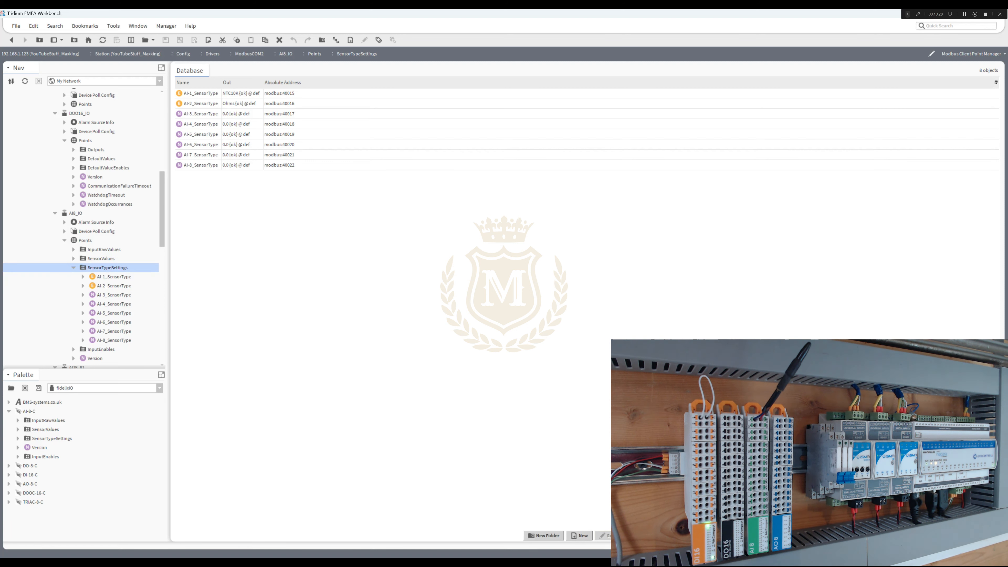
pyautogui.click(200, 114)
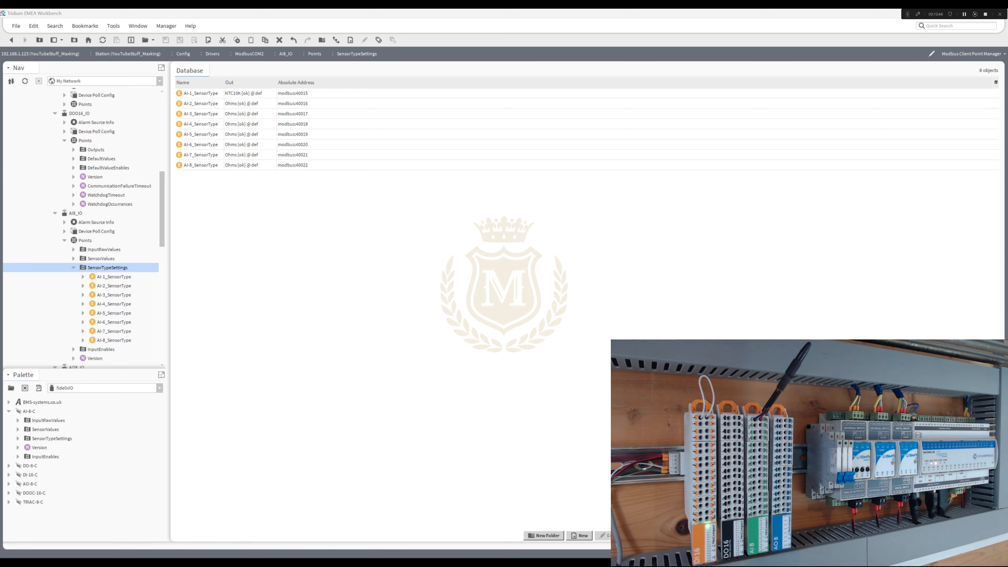
# - Switch to the browser and read the sensor type register section of the FdxCompact IO module specifications PDF
pyautogui.moveTo(1007, 137); pyautogui.dragTo(571, 163)
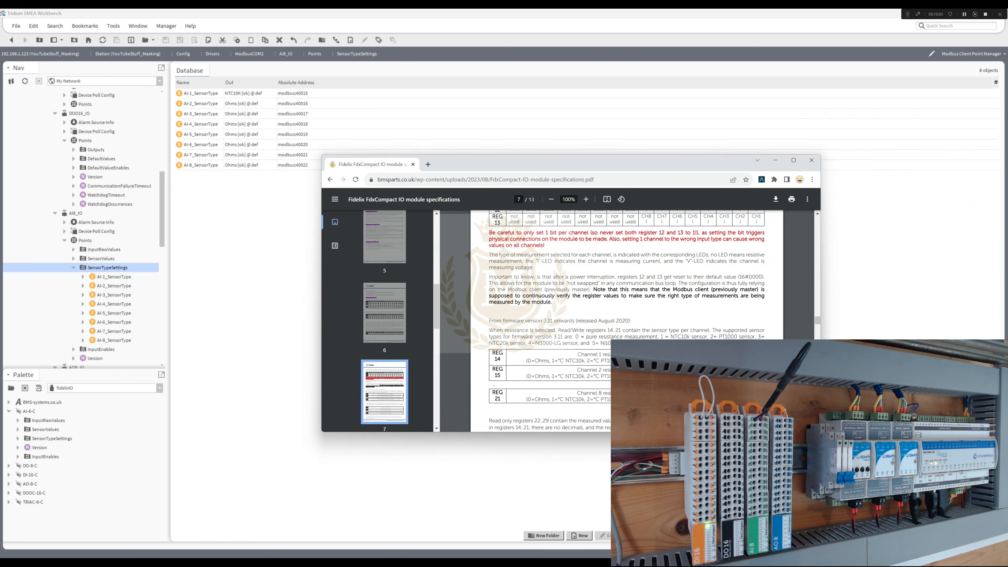
pyautogui.moveTo(526, 360); pyautogui.dragTo(610, 361)
pyautogui.moveTo(489, 330); pyautogui.dragTo(658, 337)
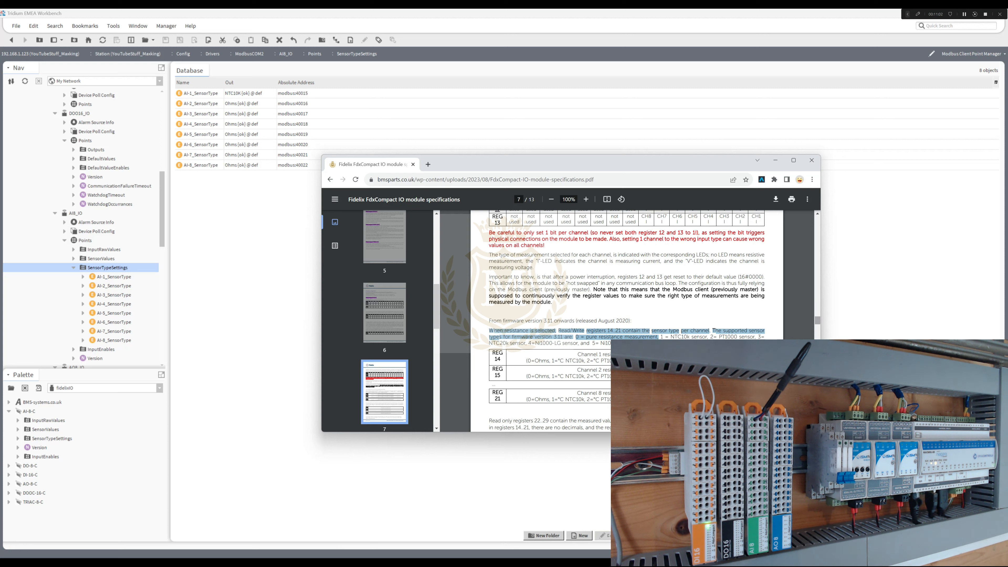
# - Return from the PDF to the Compact IO Module DI-16-C product page, look through it and close the browser window
pyautogui.click(330, 179)
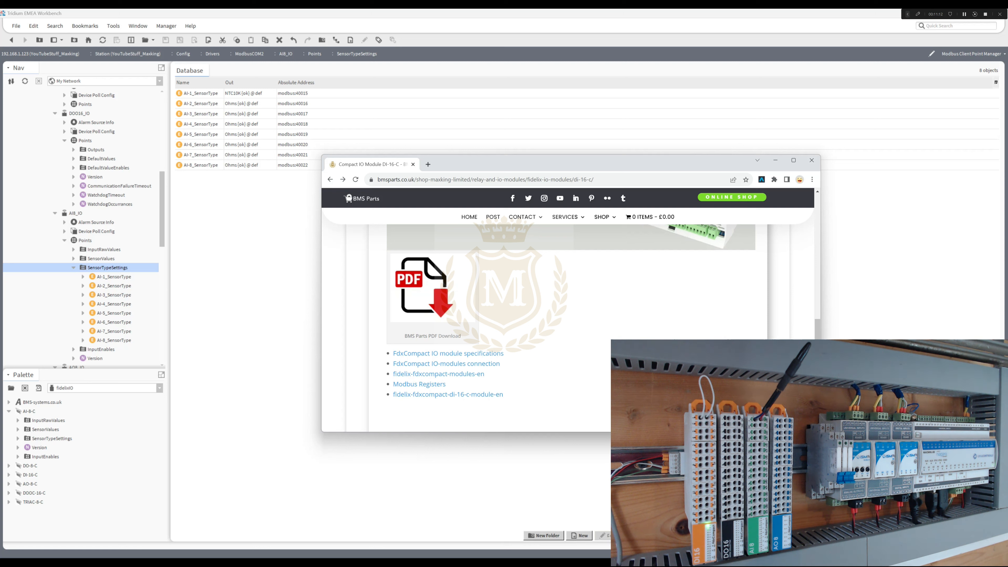
pyautogui.scroll(10, 544, 329)
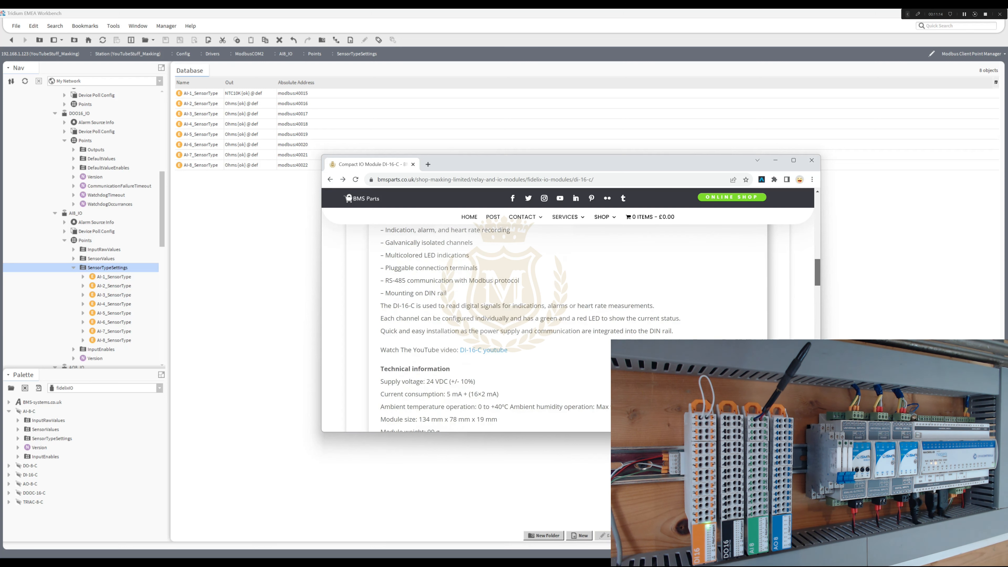
pyautogui.scroll(10, 544, 330)
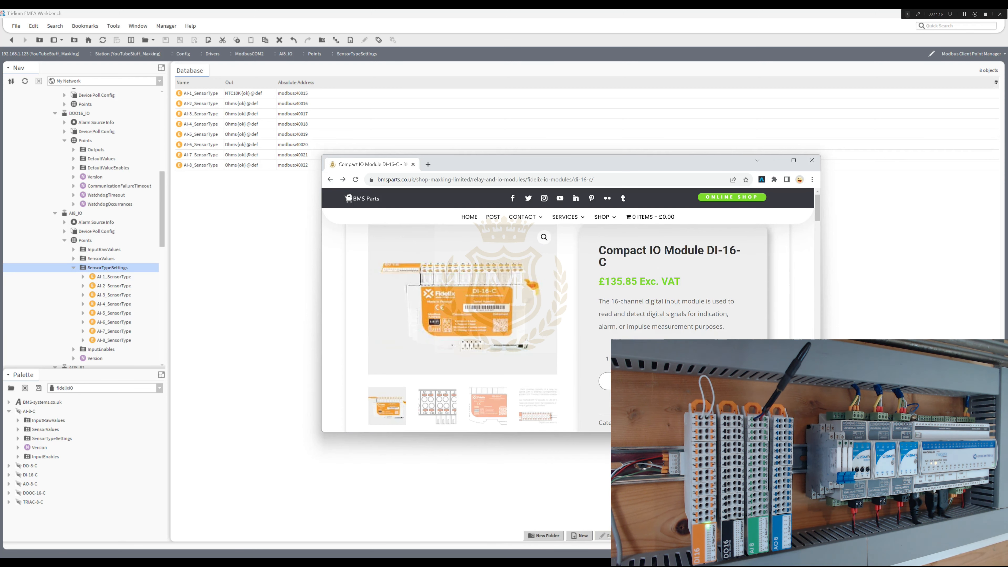
pyautogui.click(811, 160)
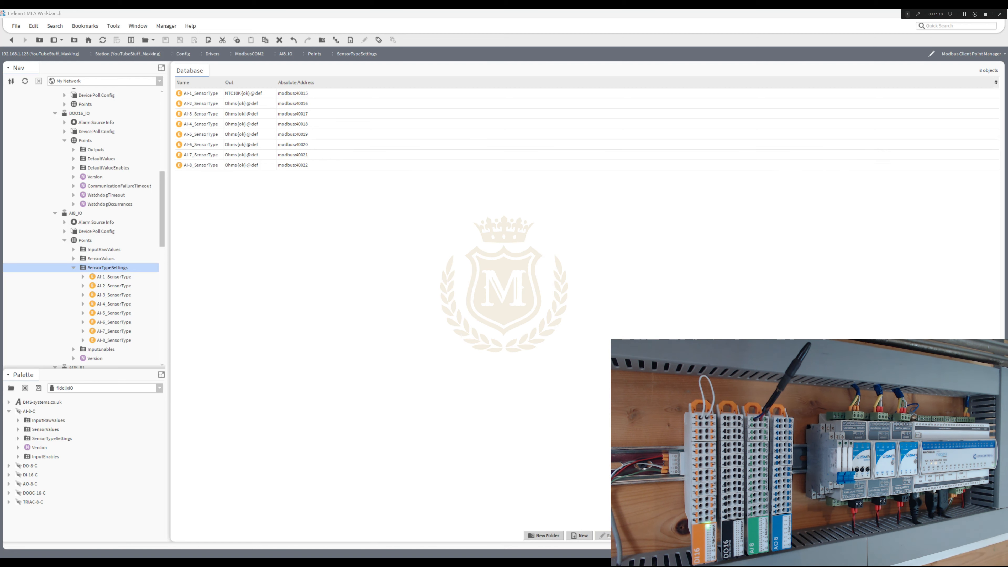
# - Examine the InputEnables points of AI8_IO, checking the data address and bit number of AI-1_Enable, AI-2_Enable and AI-8_Enable
pyautogui.click(504, 238)
pyautogui.click(74, 267)
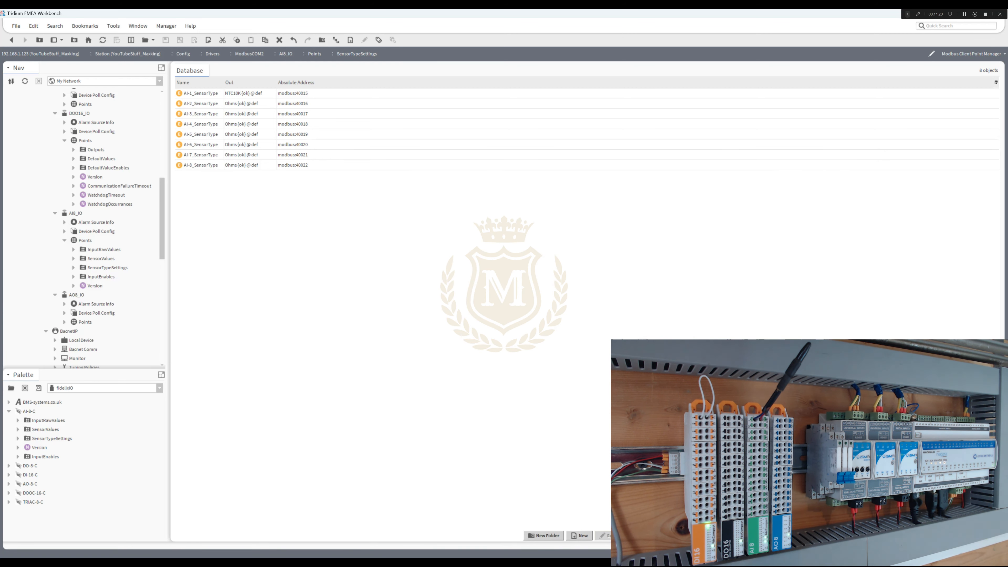
pyautogui.doubleClick(101, 277)
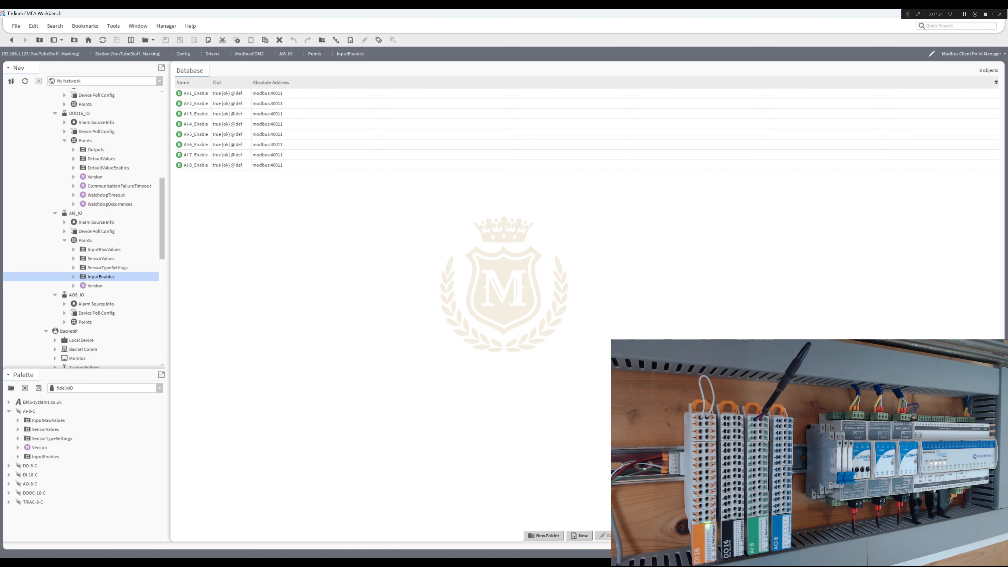
pyautogui.doubleClick(196, 93)
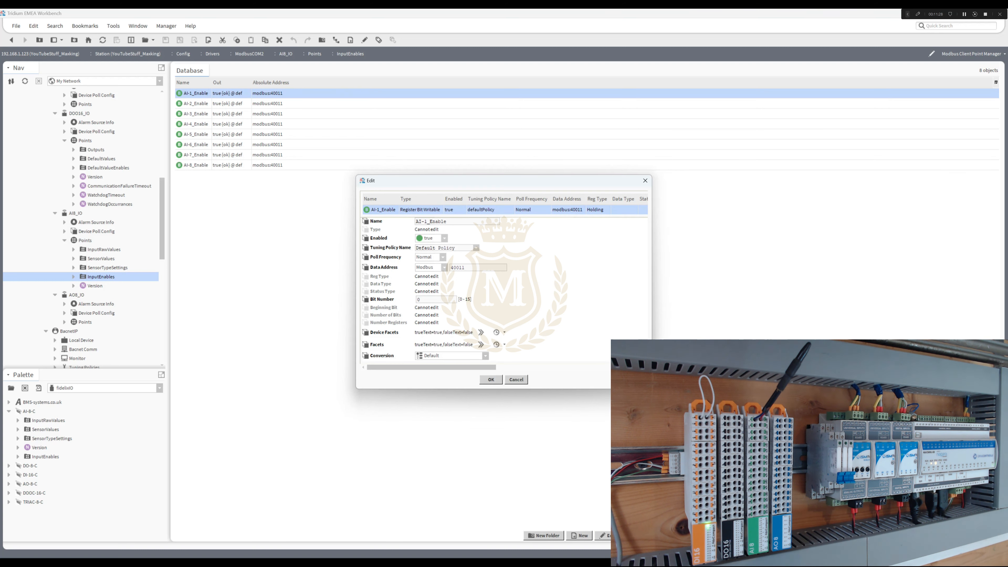
pyautogui.click(491, 380)
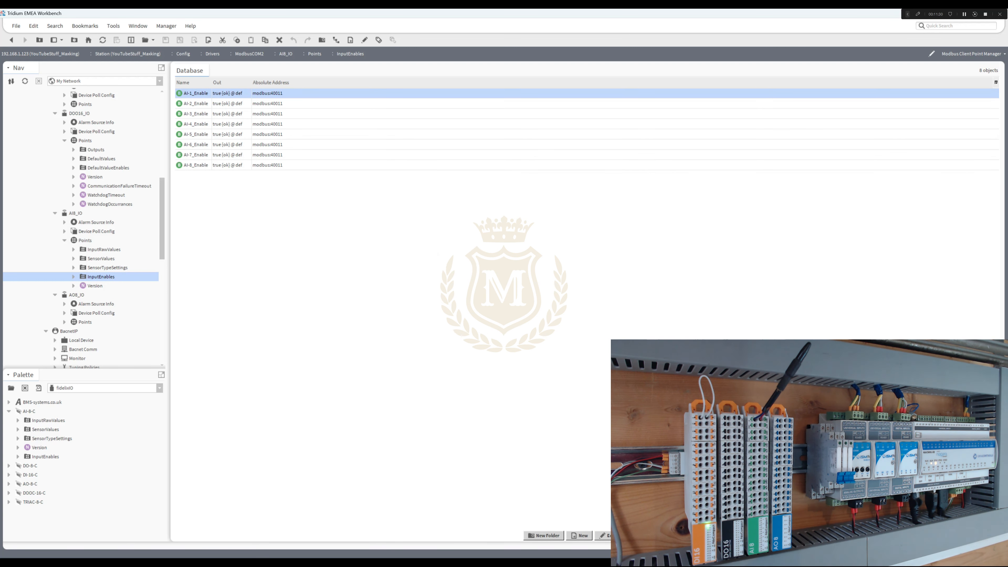
pyautogui.doubleClick(195, 103)
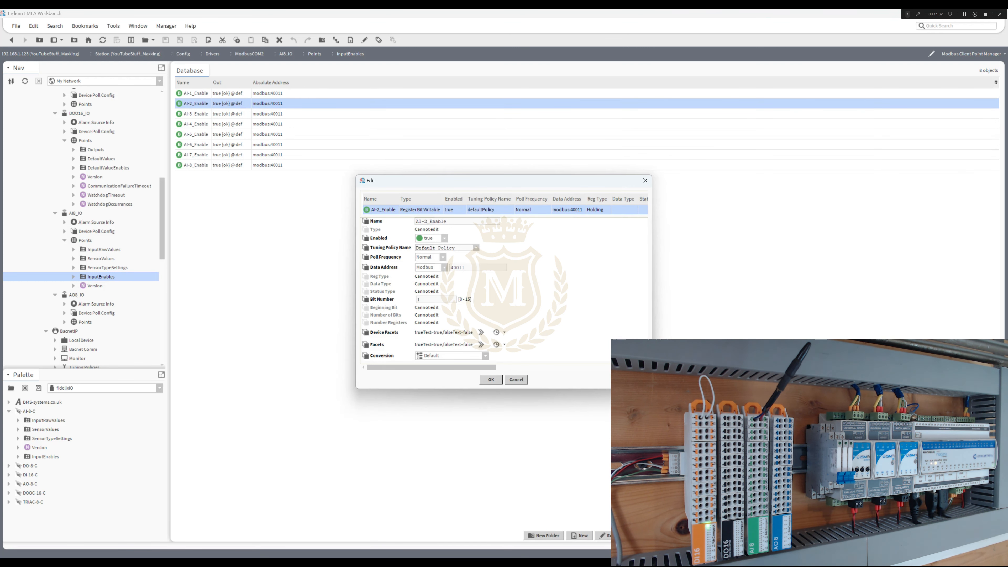
pyautogui.click(491, 379)
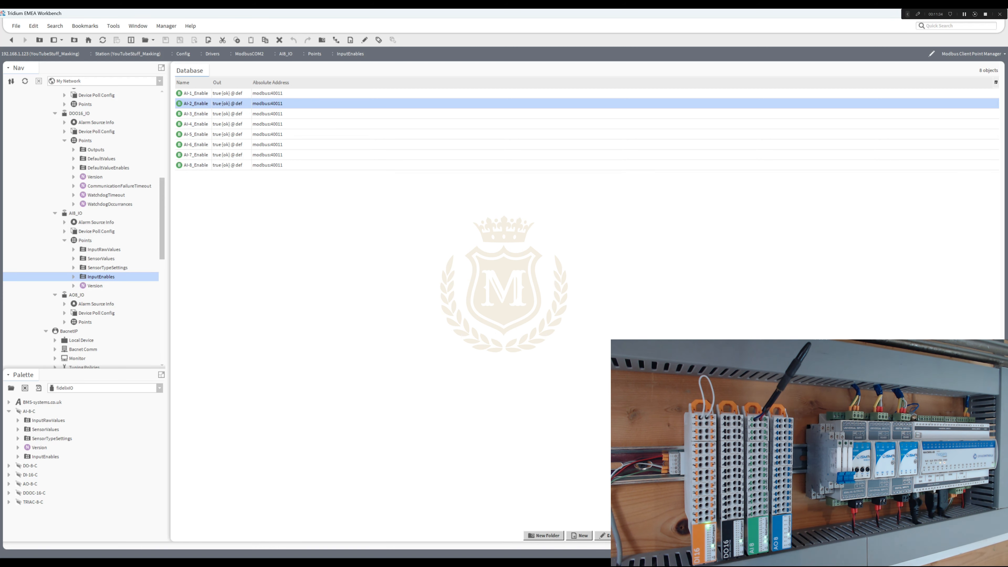
pyautogui.click(196, 165)
pyautogui.doubleClick(195, 165)
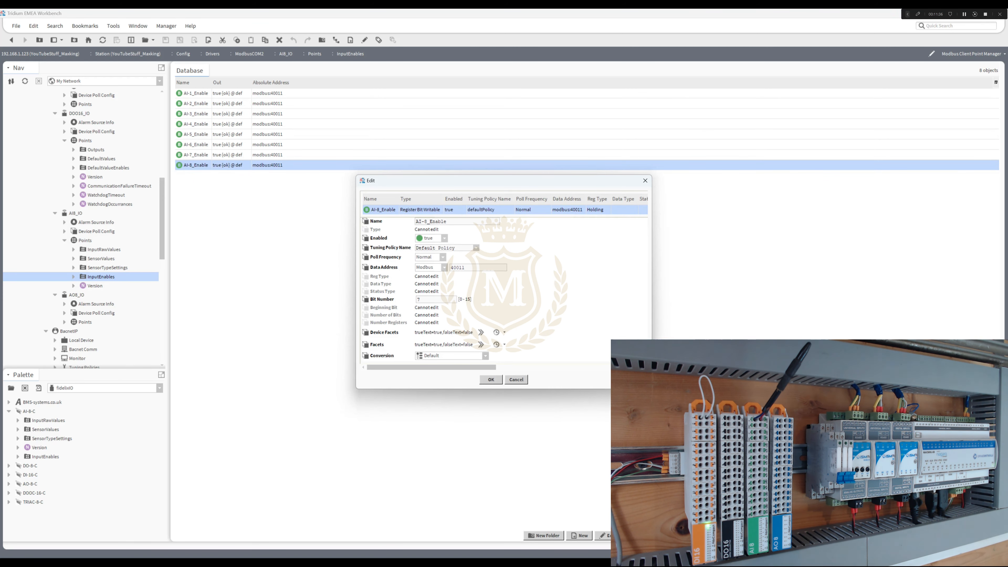
pyautogui.click(491, 379)
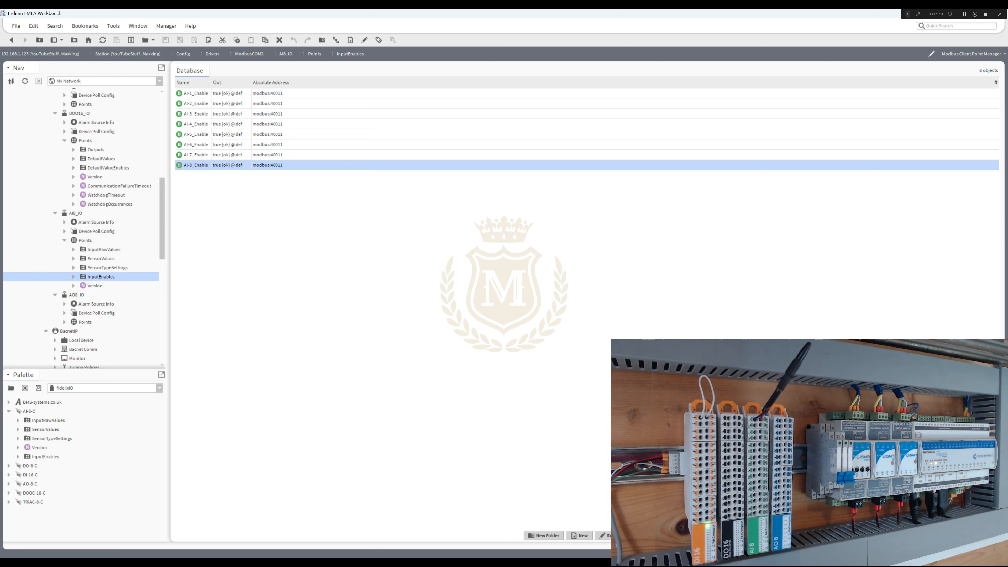
# - Examine the Outputs points of AO8_IO, checking the address, facets and conversion scale of AO-1 and AO-2
pyautogui.click(64, 240)
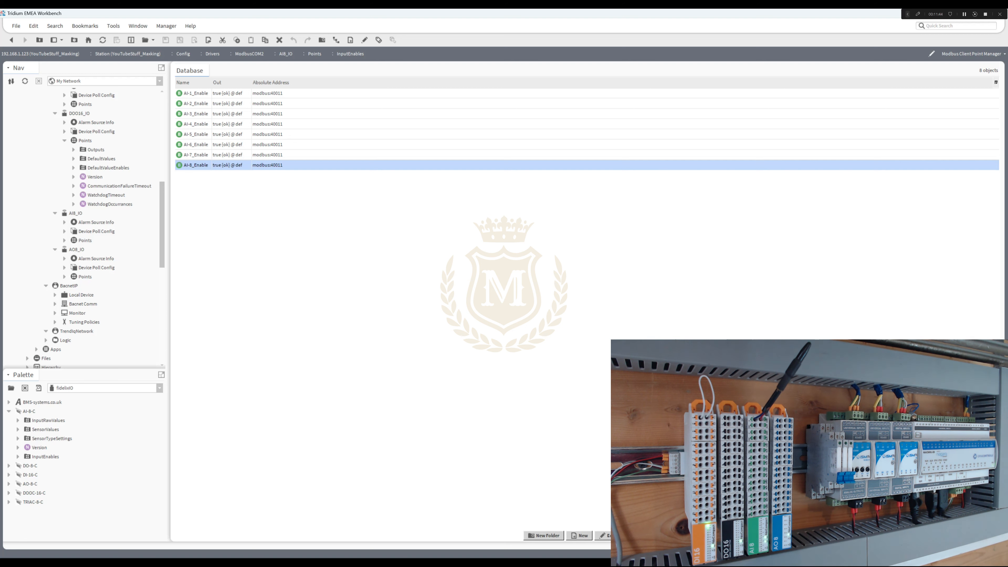
pyautogui.click(64, 277)
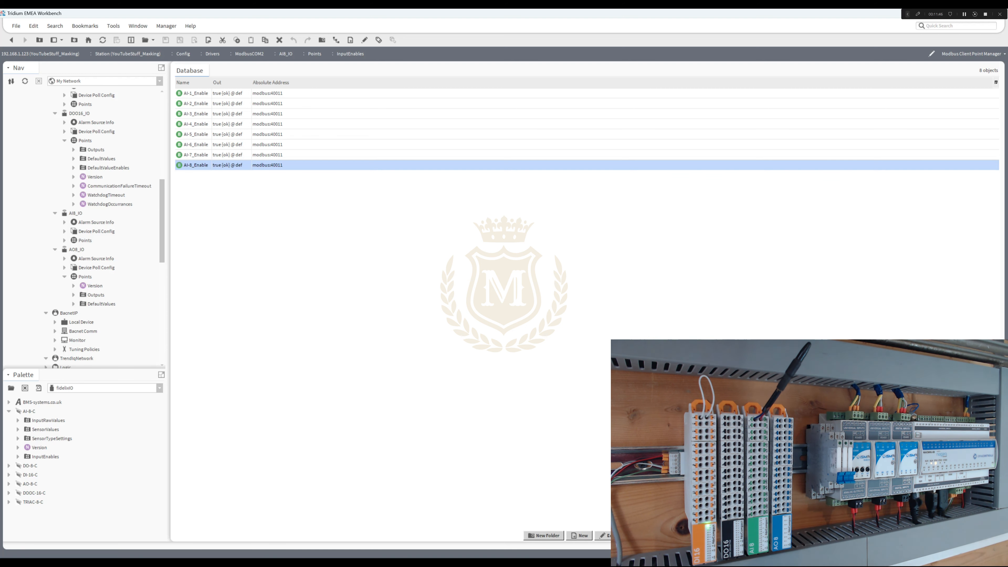
pyautogui.doubleClick(95, 295)
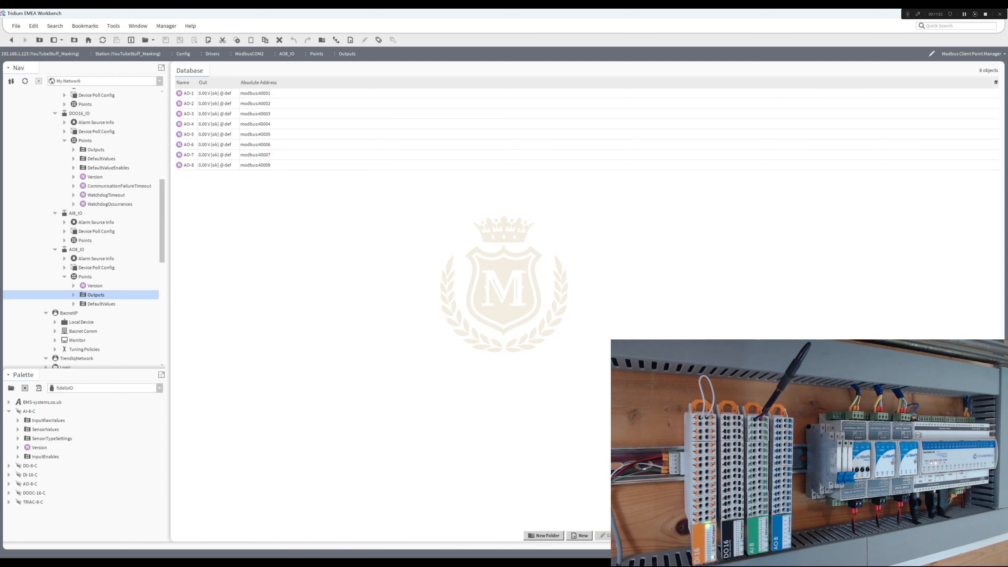
pyautogui.doubleClick(189, 93)
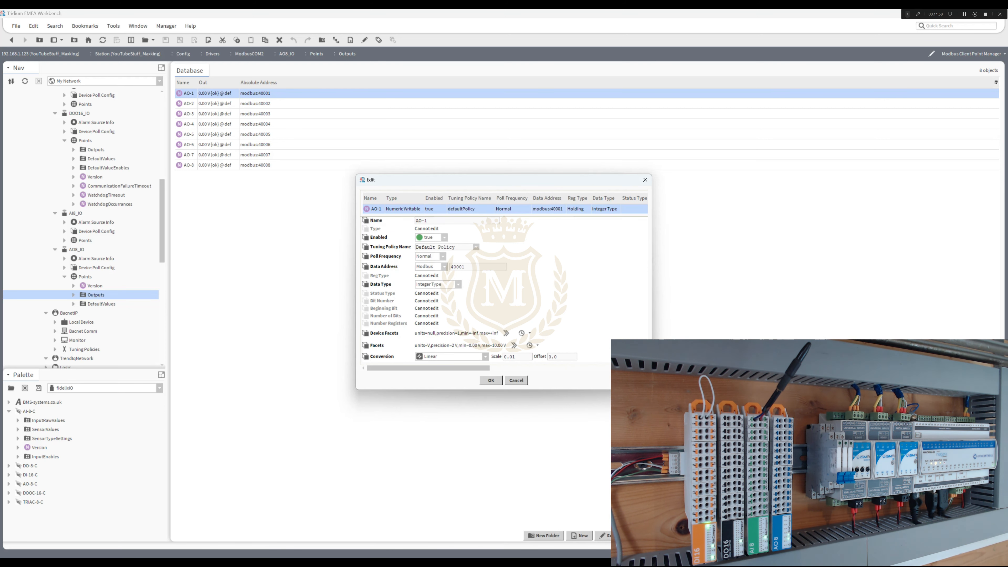
pyautogui.click(491, 380)
pyautogui.doubleClick(189, 103)
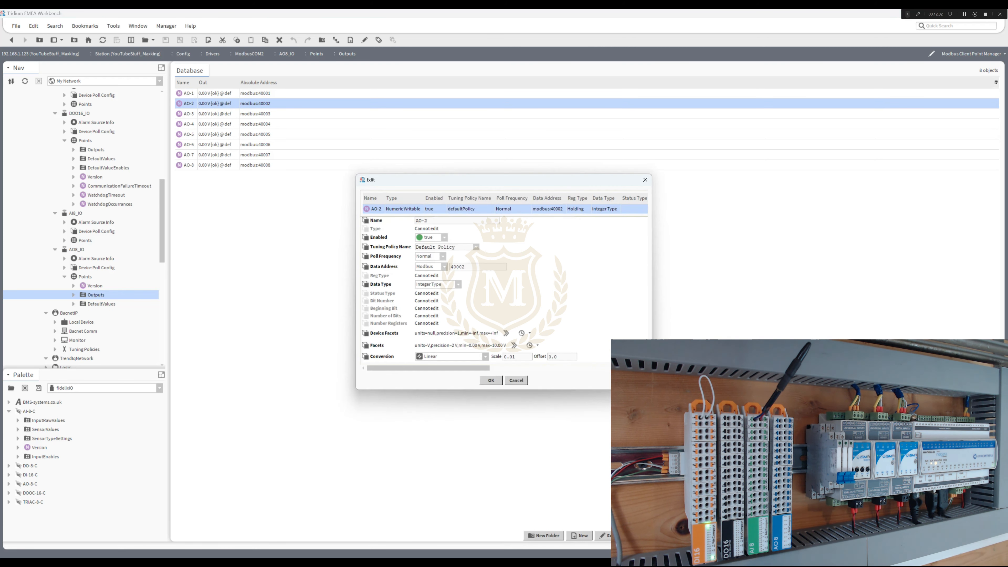
pyautogui.moveTo(516, 356); pyautogui.dragTo(503, 357)
pyautogui.click(491, 380)
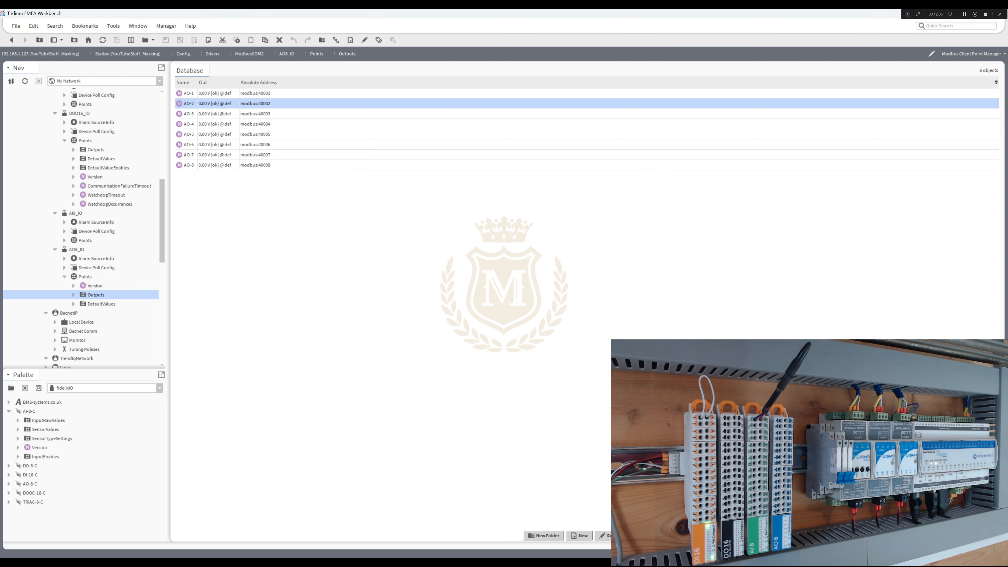
# - Examine the DefaultValues points of AO8_IO, checking the address and conversion settings of AO-1 and AO-8
pyautogui.click(101, 304)
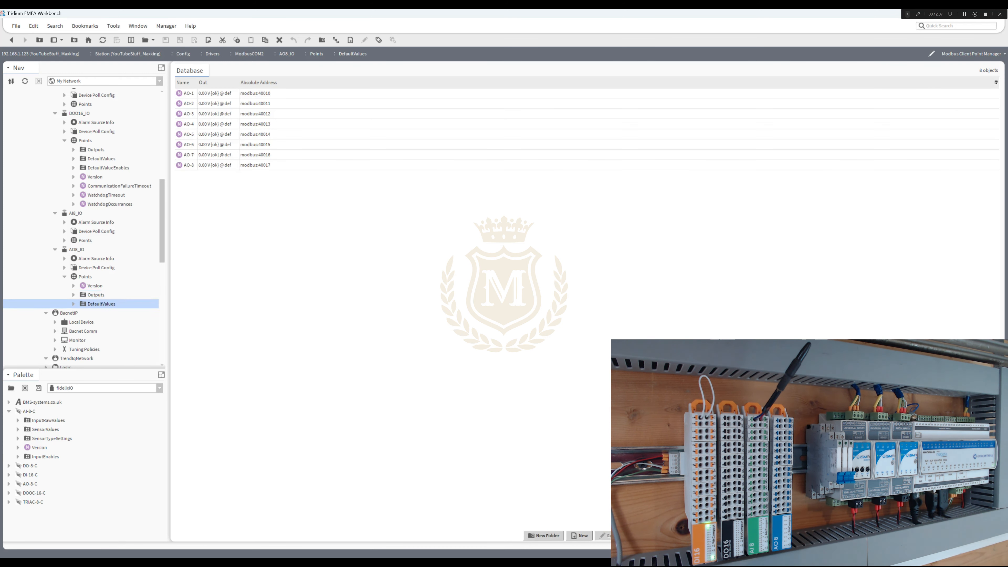
pyautogui.doubleClick(215, 93)
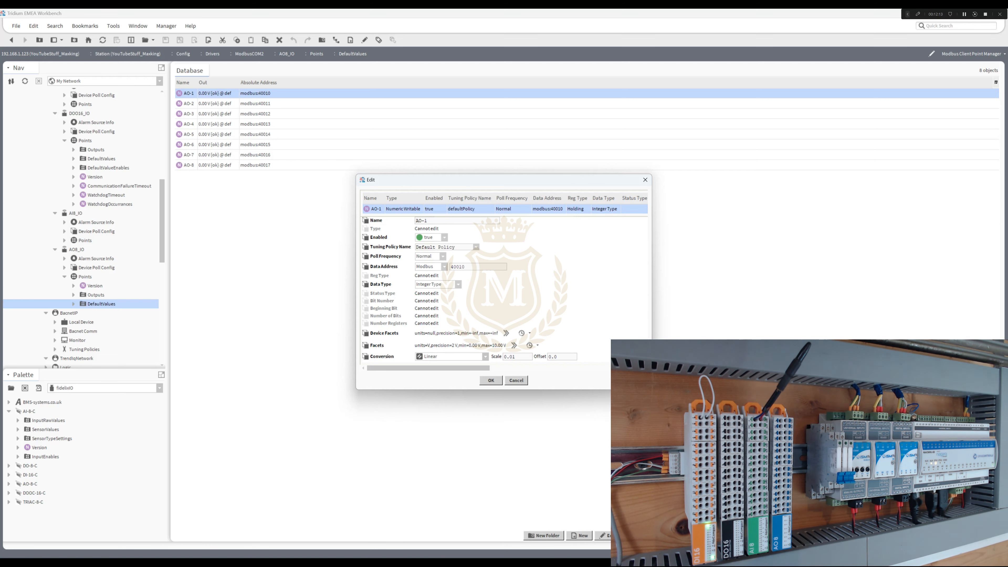
pyautogui.click(491, 380)
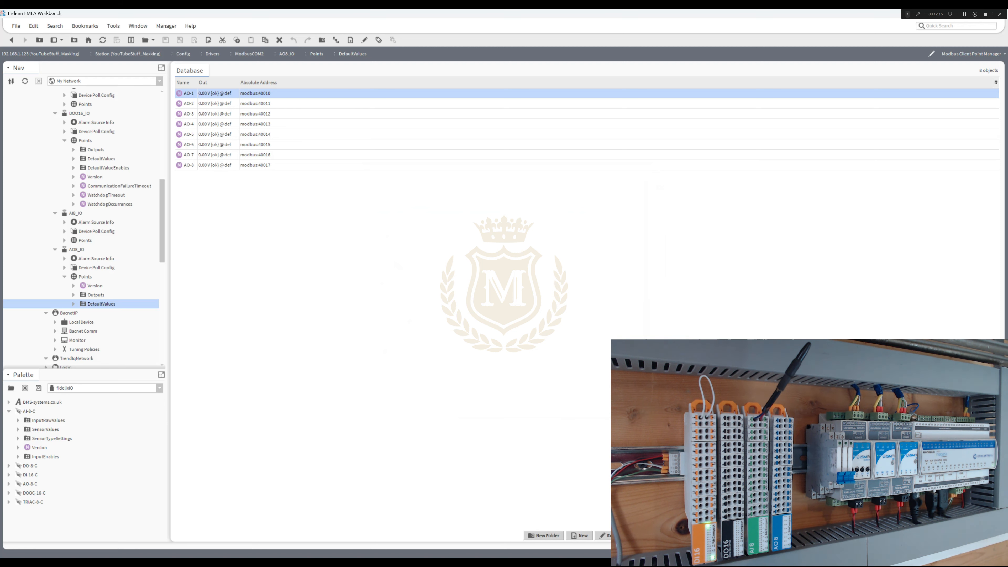
pyautogui.doubleClick(215, 165)
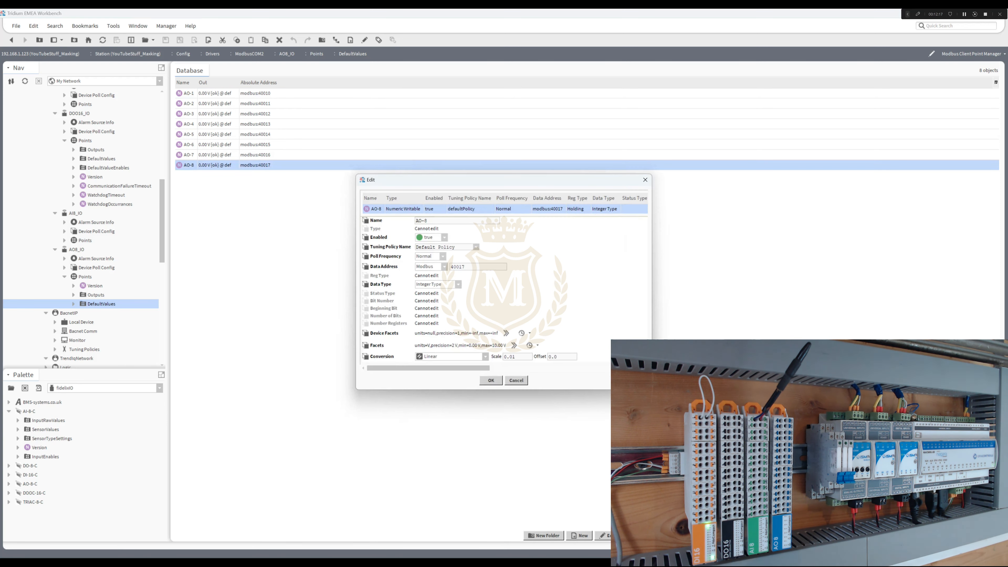
pyautogui.click(491, 381)
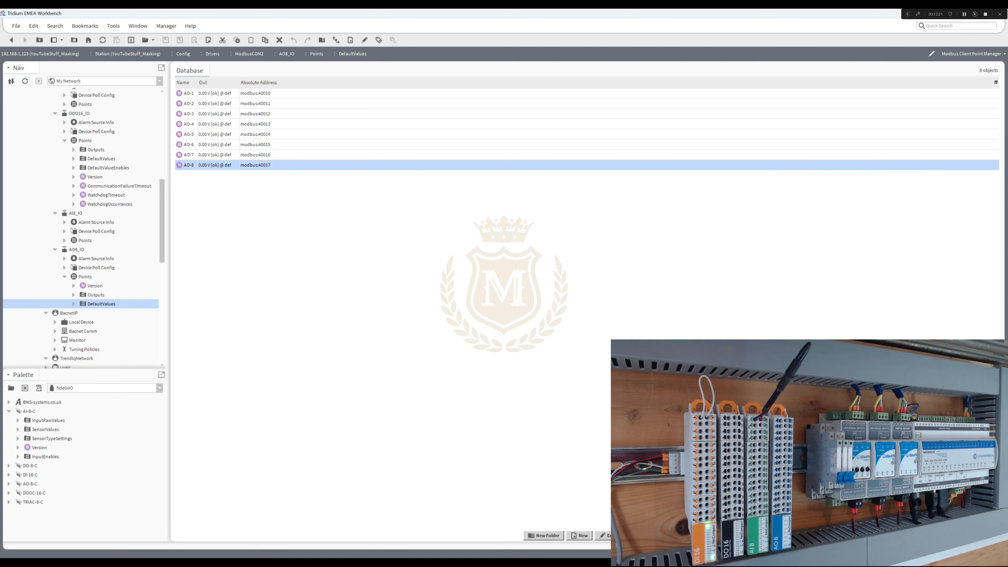
pyautogui.click(215, 93)
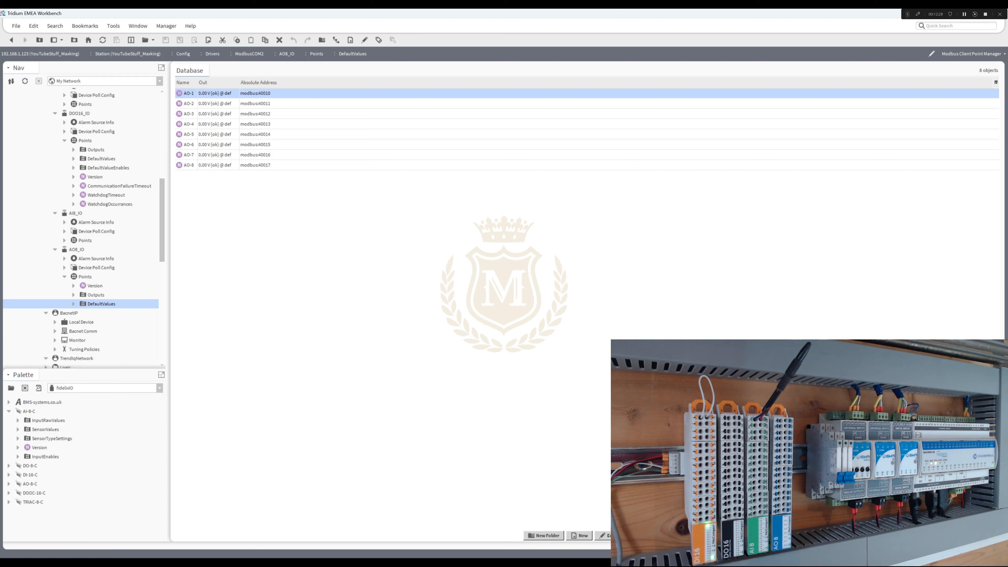
# - Collapse the DI16_IO and DOO16_IO devices under ModbusCOM2 and leave AI8_IO expanded
pyautogui.scroll(3, 83, 226)
pyautogui.scroll(1, 92, 230)
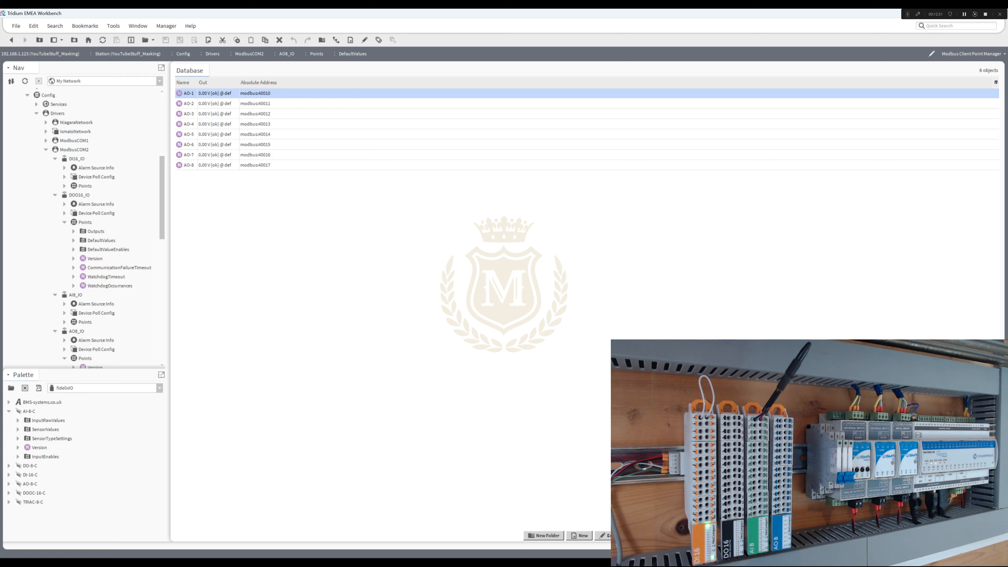
pyautogui.click(55, 159)
pyautogui.click(55, 166)
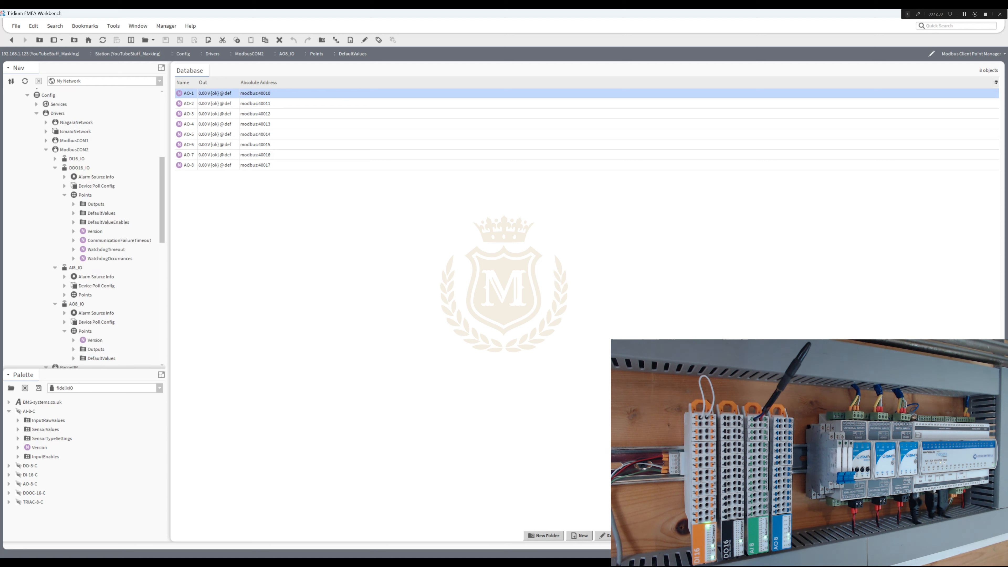
pyautogui.click(55, 167)
pyautogui.click(55, 176)
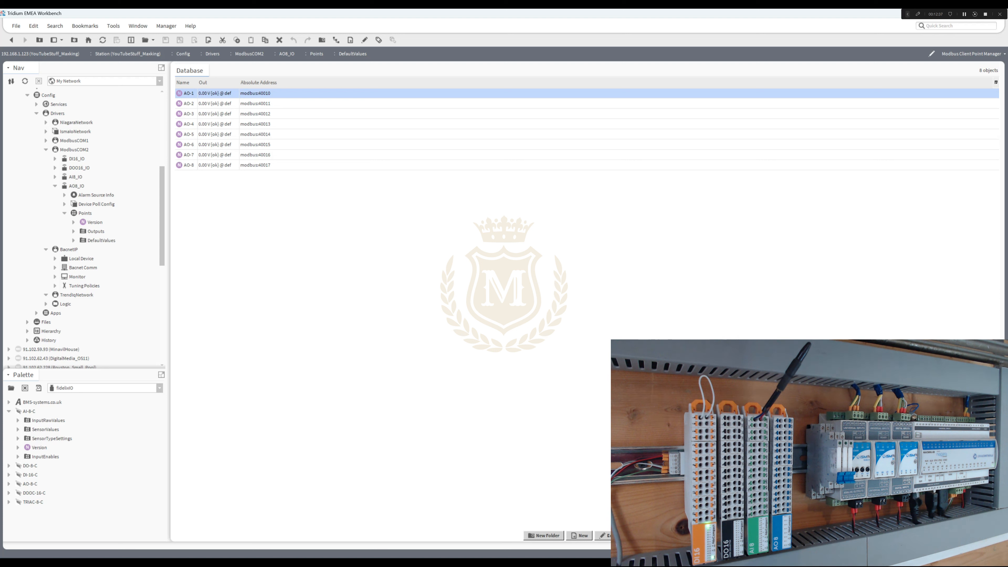
pyautogui.click(55, 177)
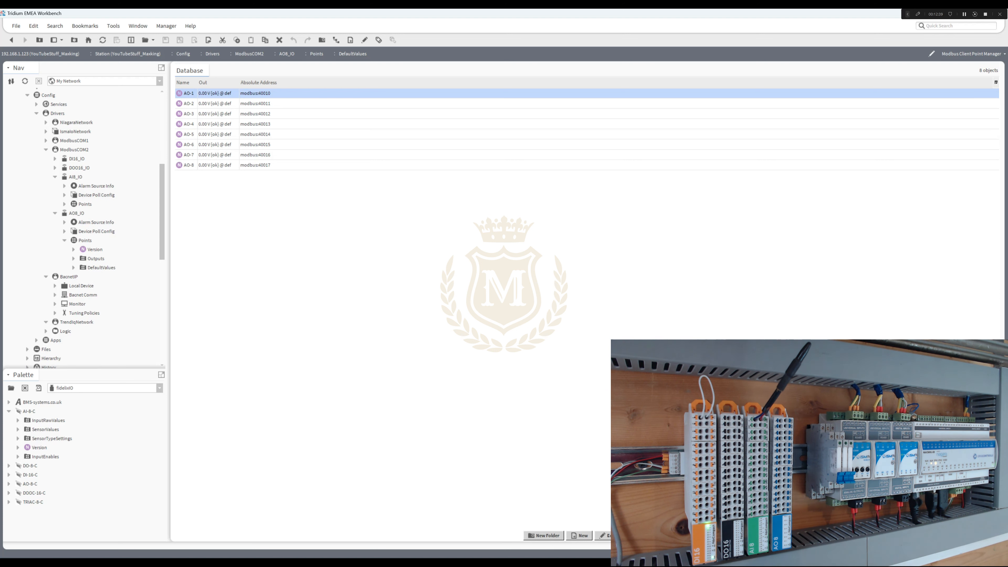